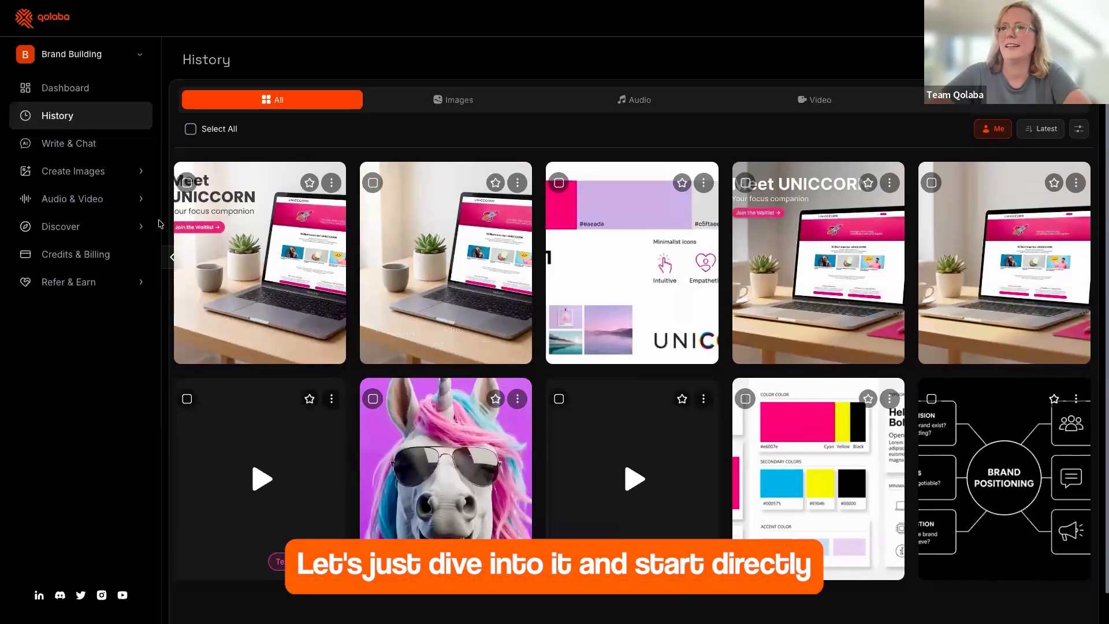
Open Write & Chat and examine the selectable AI models from Gemini to Sonar, including their context sizes, features and credit rates.
left_click(80, 144)
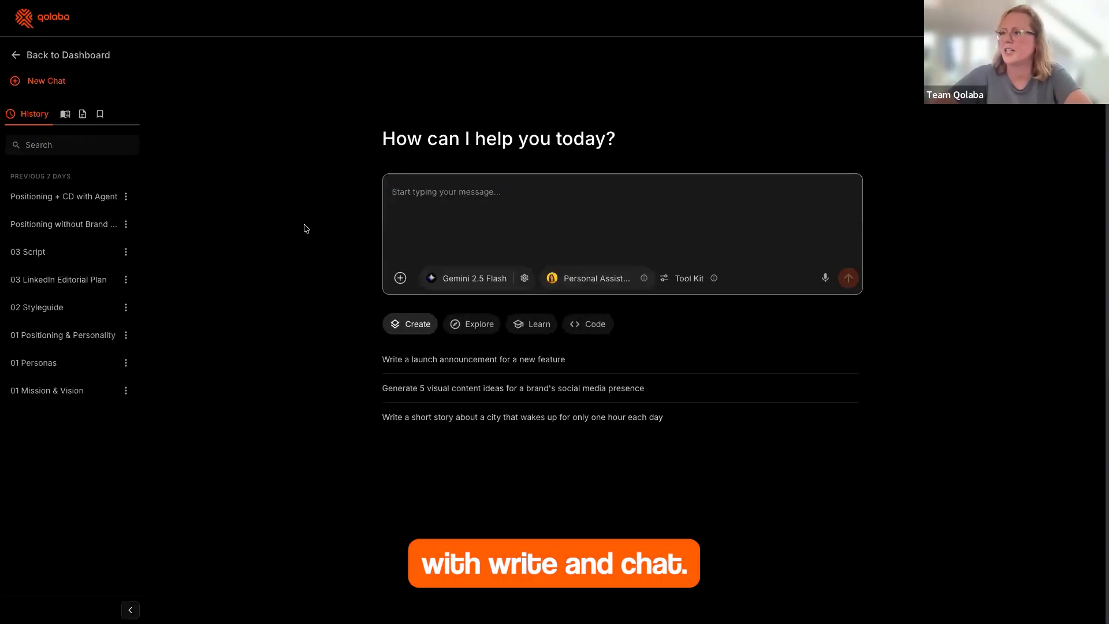
left_click(492, 283)
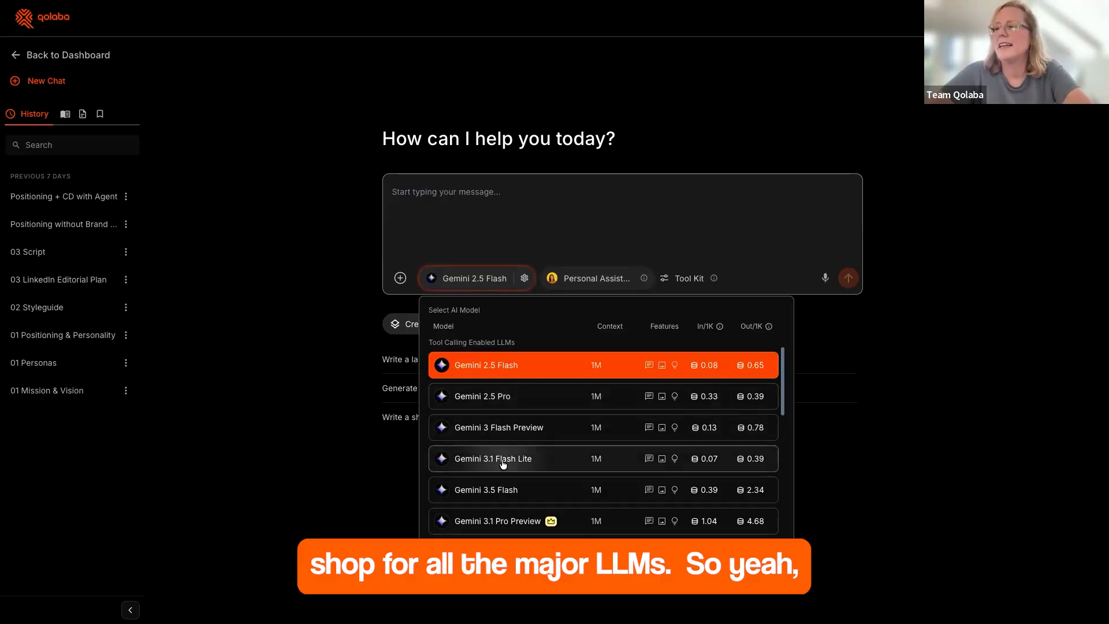
scroll(503, 464, "down", 1)
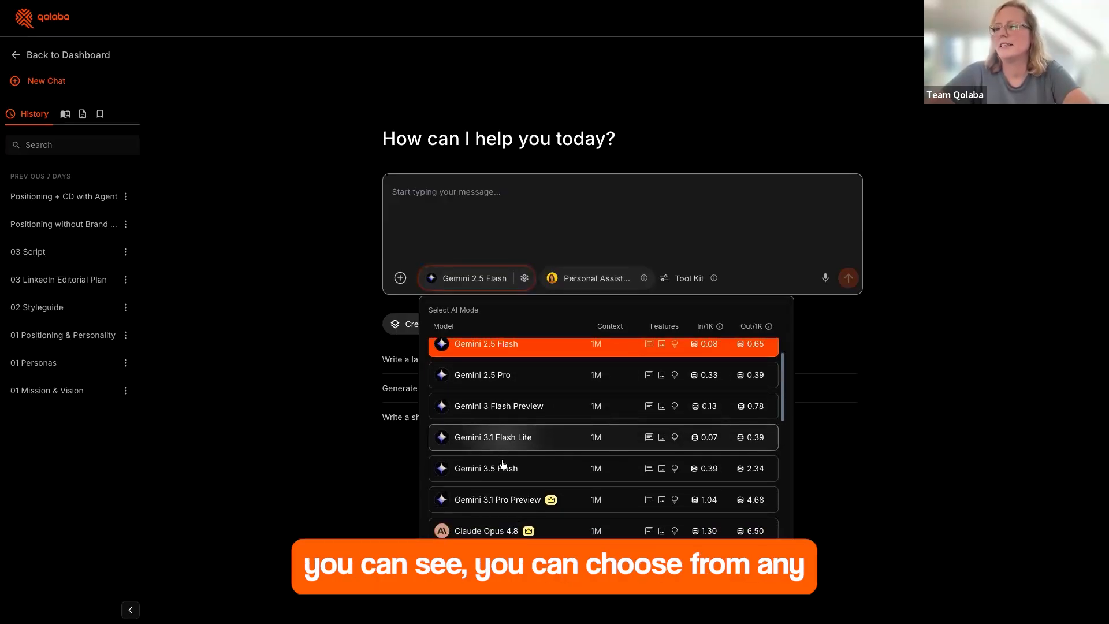
scroll(504, 434, "down", 2)
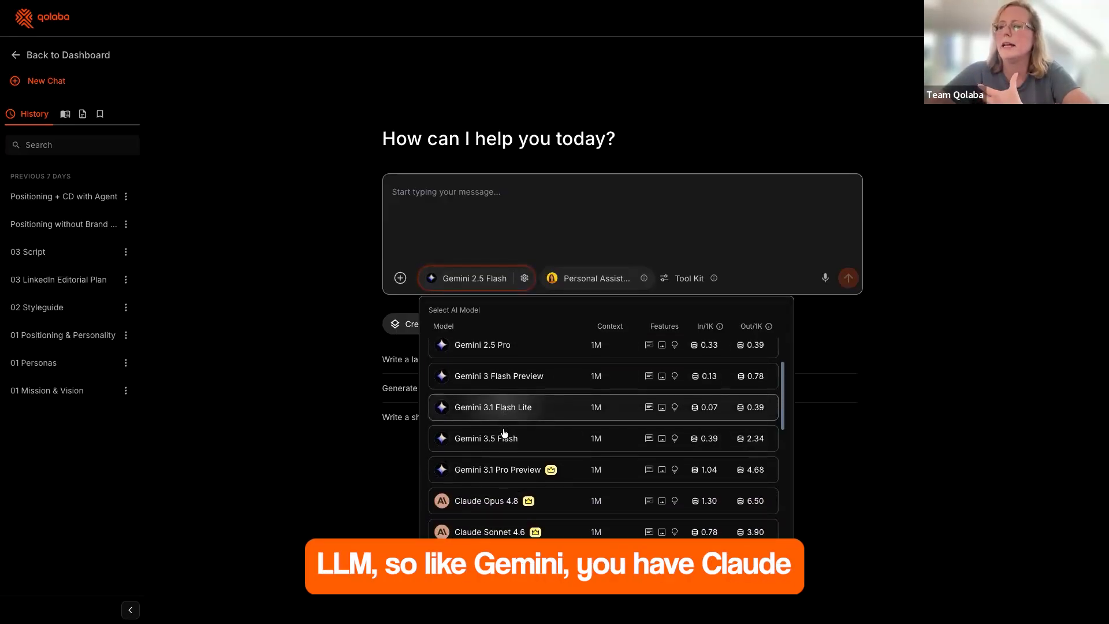
scroll(502, 432, "down", 6)
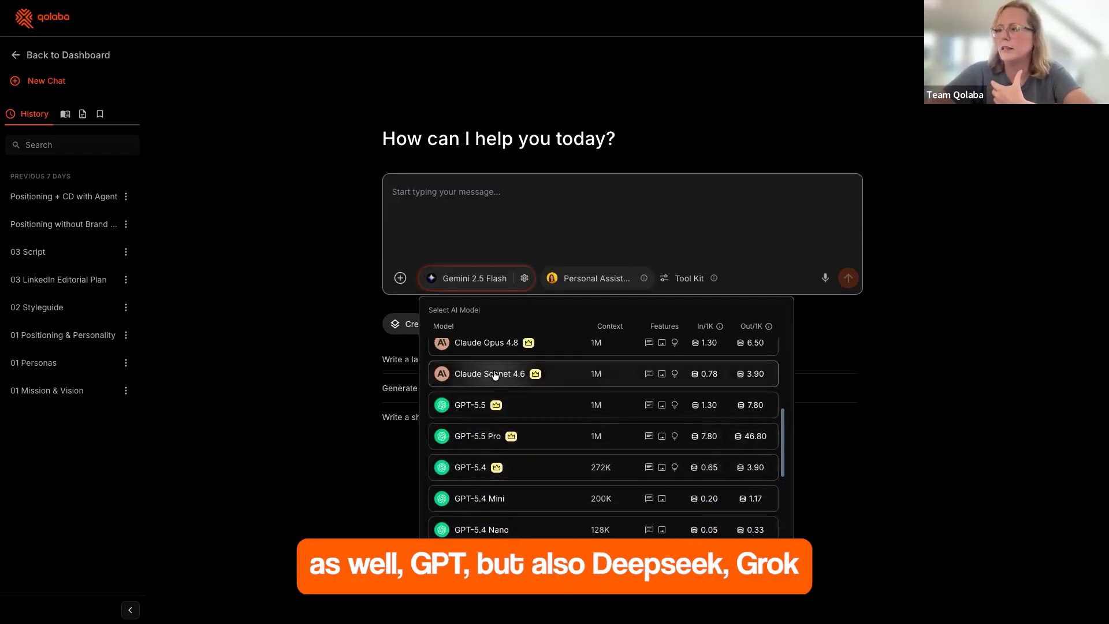
scroll(495, 376, "down", 10)
scroll(494, 441, "down", 1)
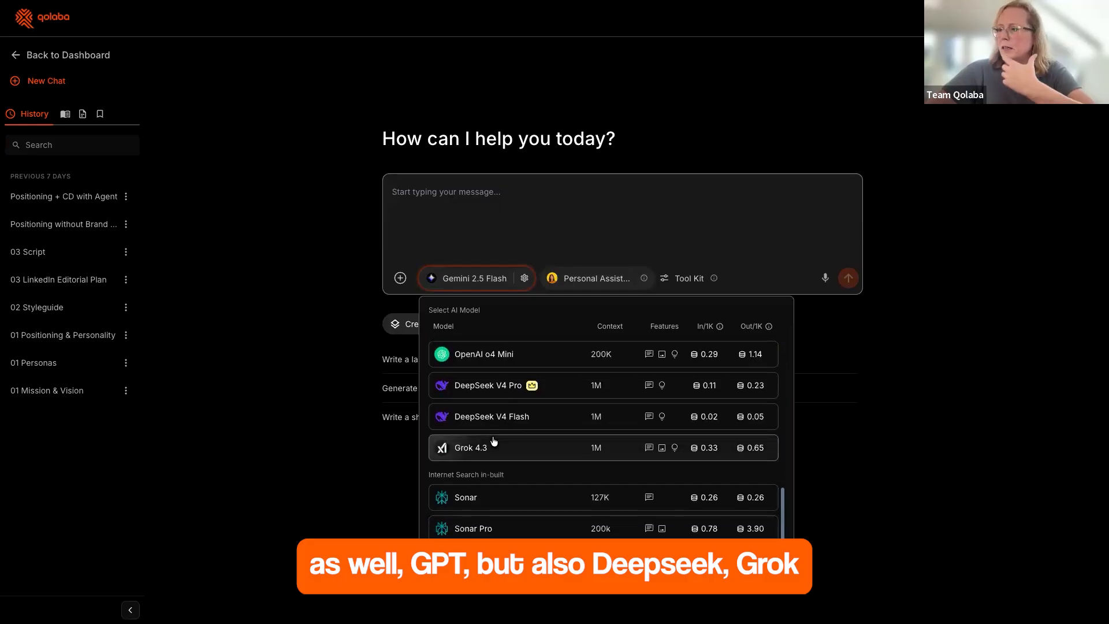
scroll(501, 431, "down", 1)
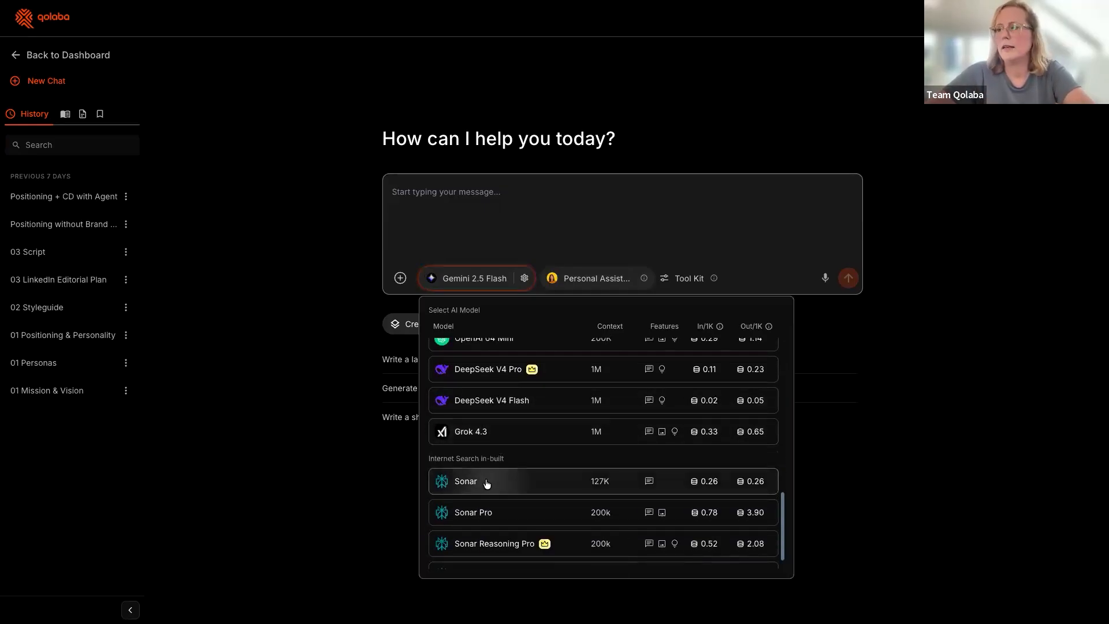
scroll(488, 482, "up", 5)
scroll(487, 485, "up", 5)
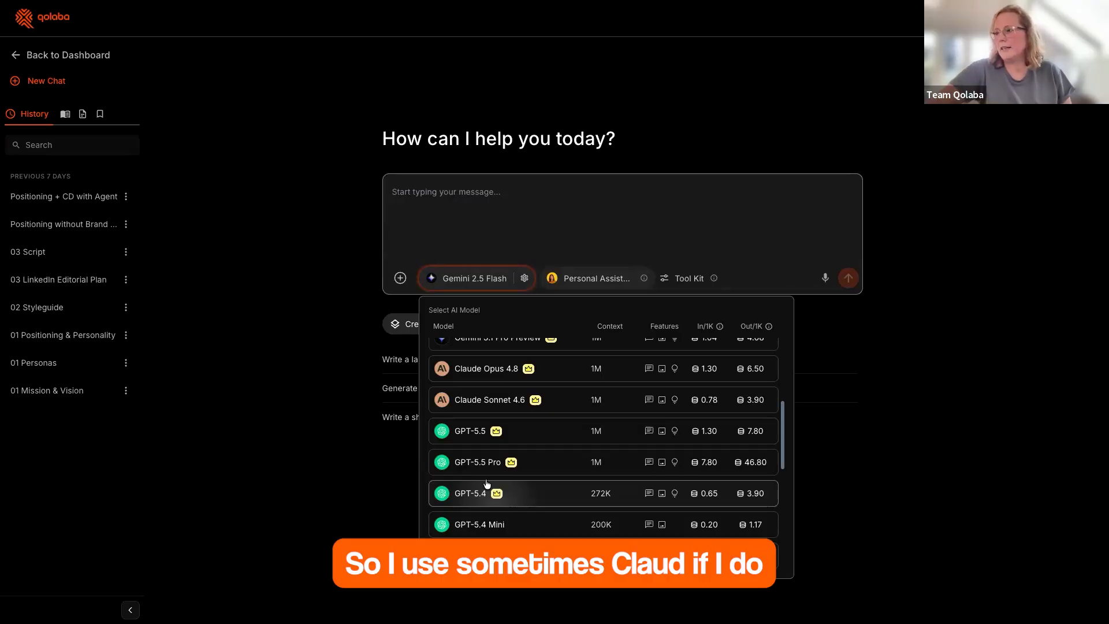
scroll(488, 419, "up", 2)
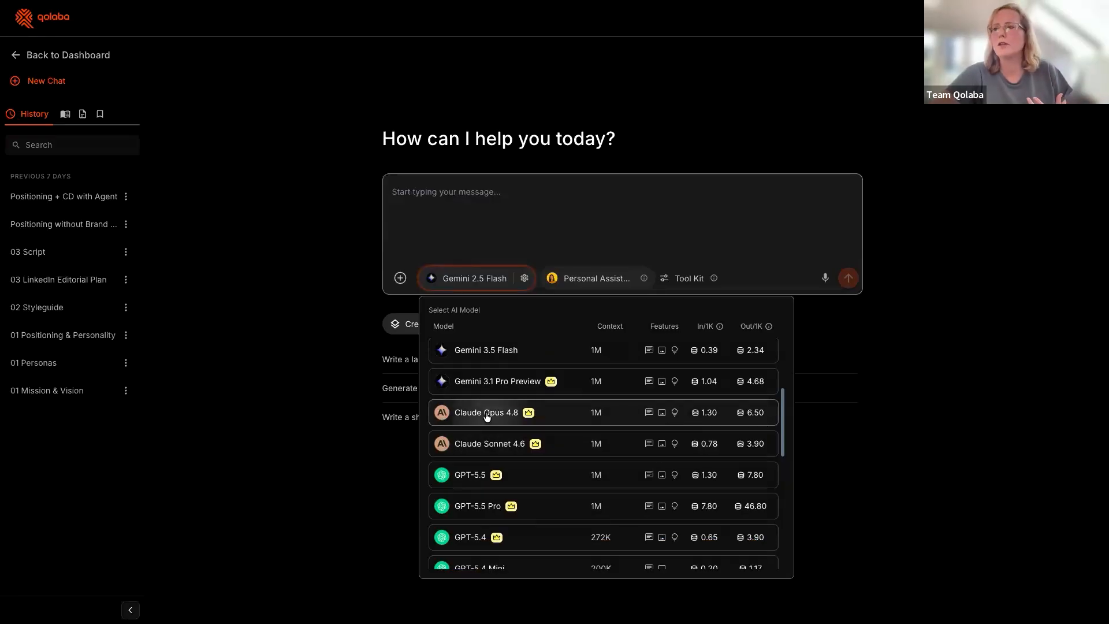
scroll(487, 416, "up", 4)
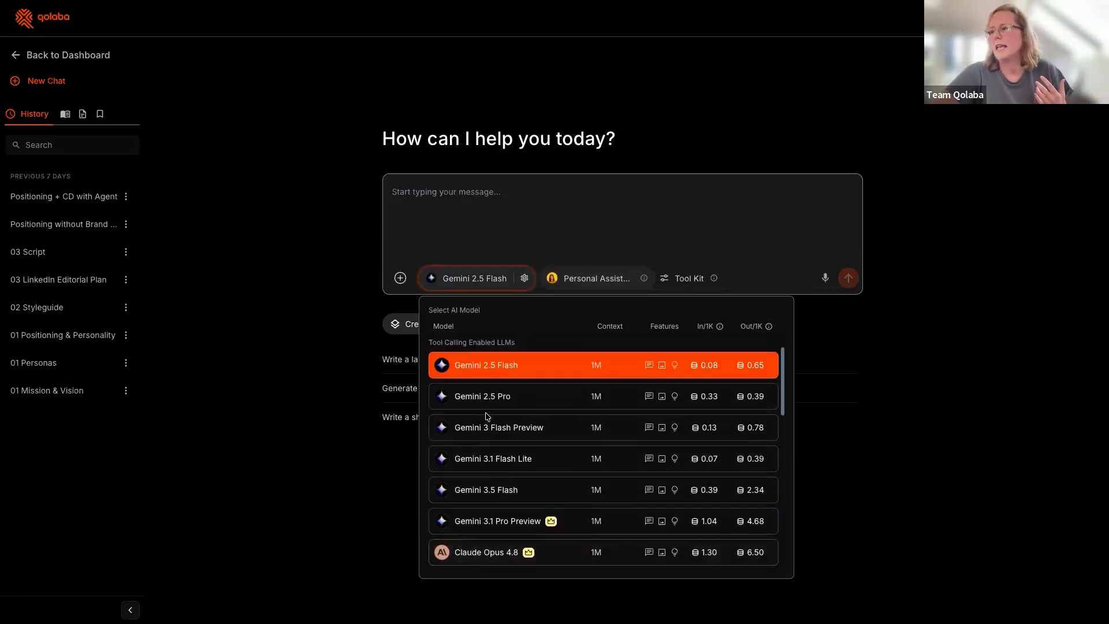
scroll(555, 488, "down", 1)
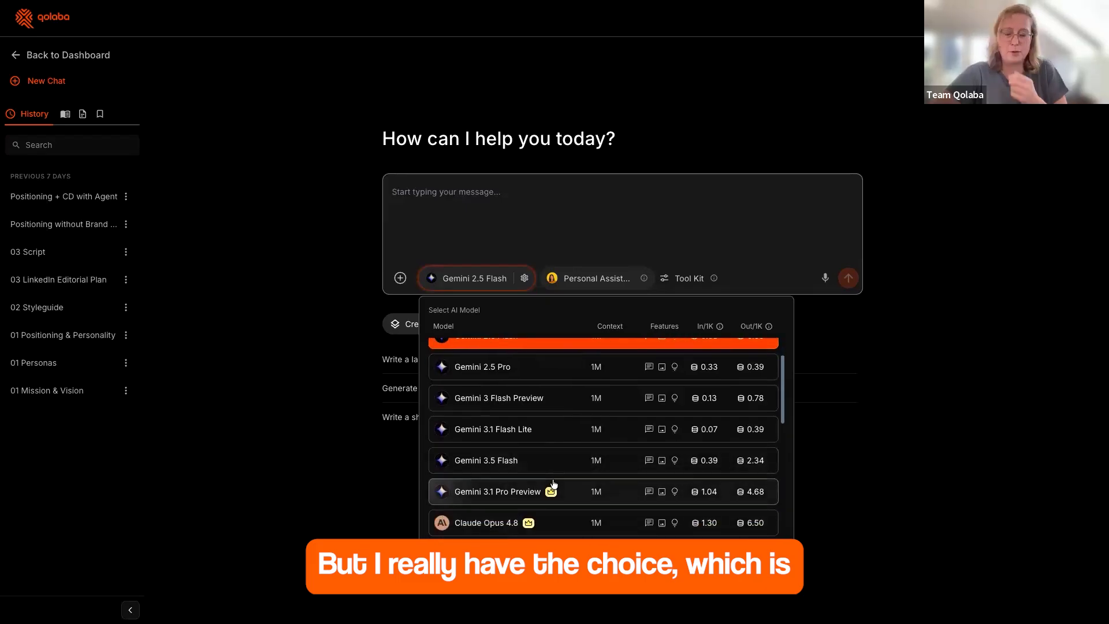
scroll(553, 484, "down", 1)
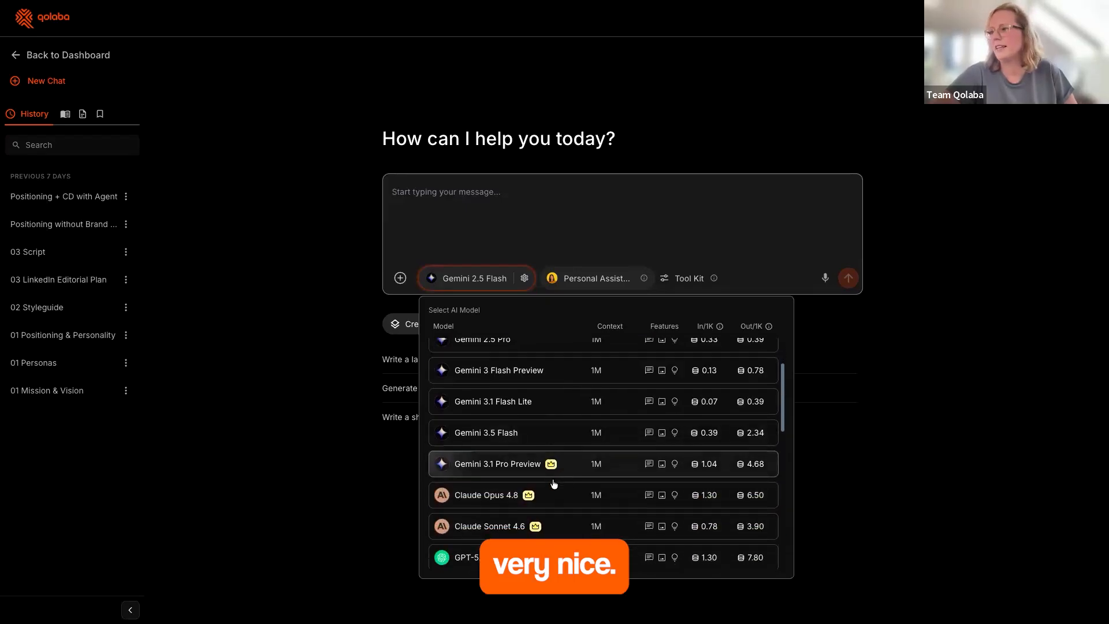
Review the chat's Tool Kit options and switch PII Protection off and back on.
left_click(690, 279)
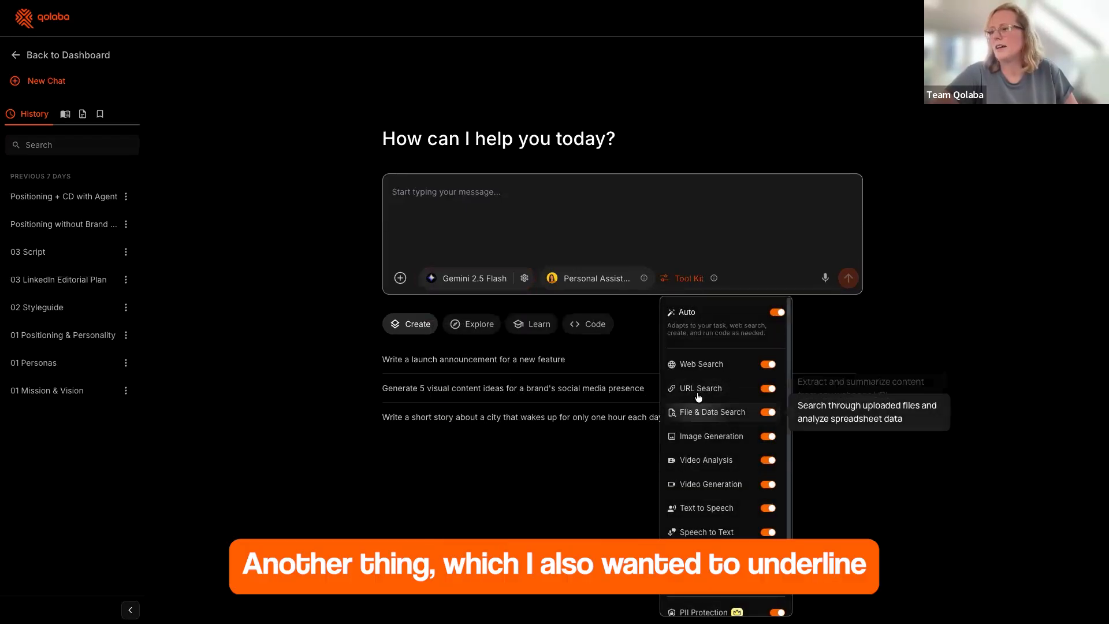
scroll(762, 555, "down", 1)
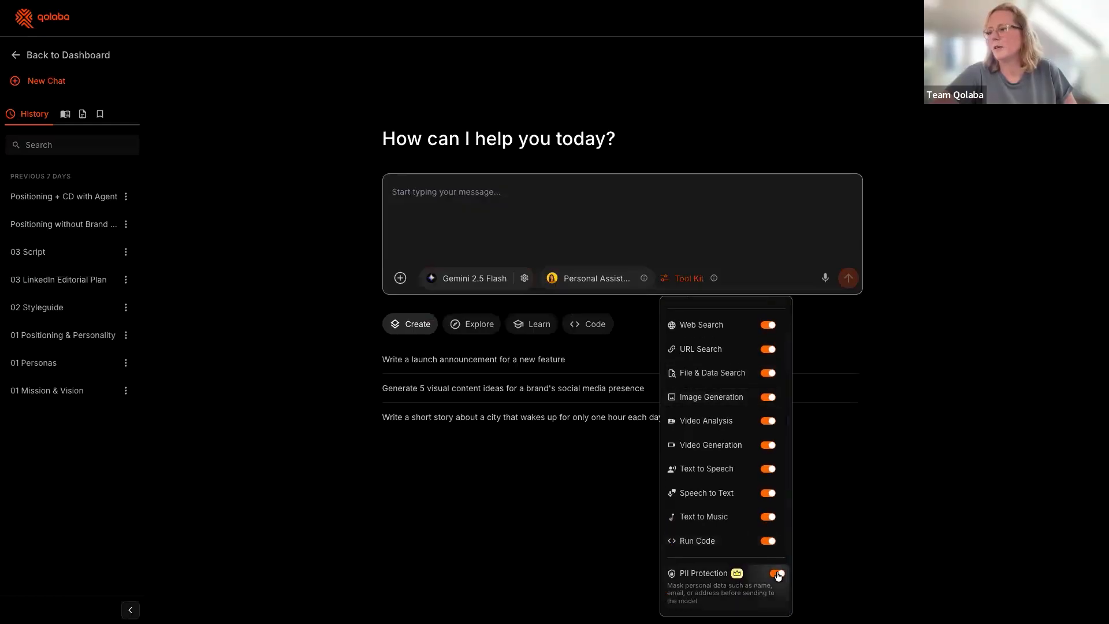
left_click(777, 574)
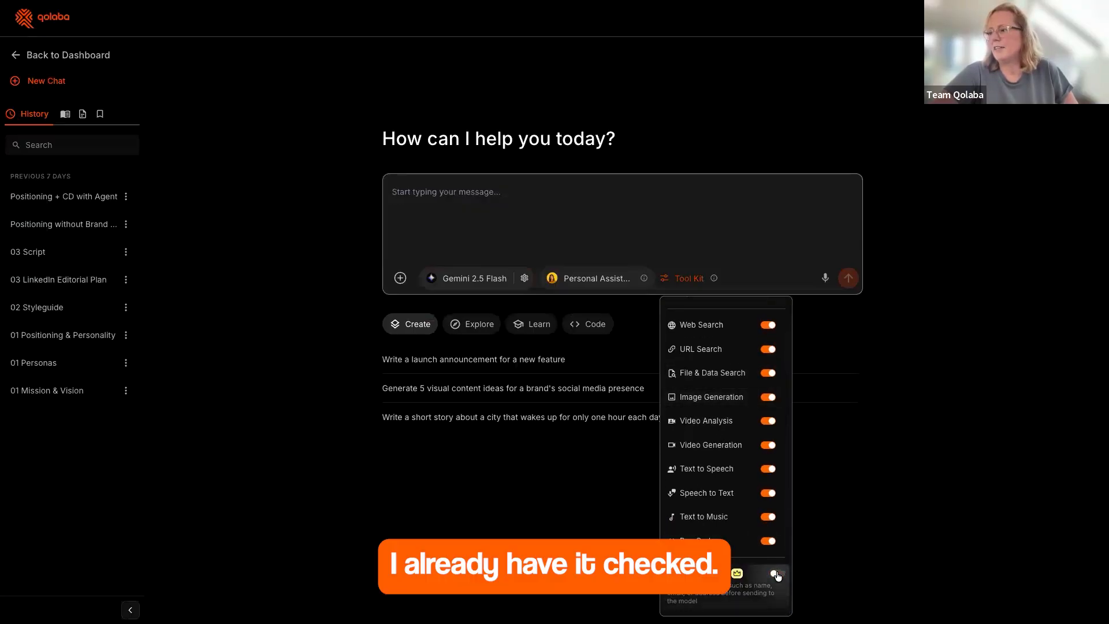
left_click(777, 575)
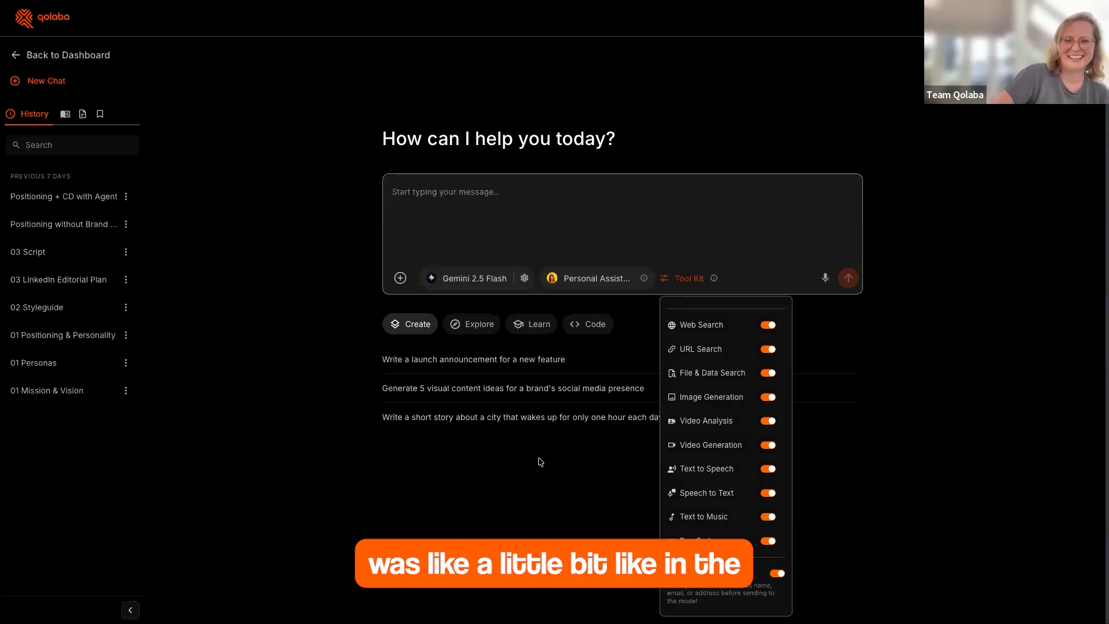
left_click(776, 576)
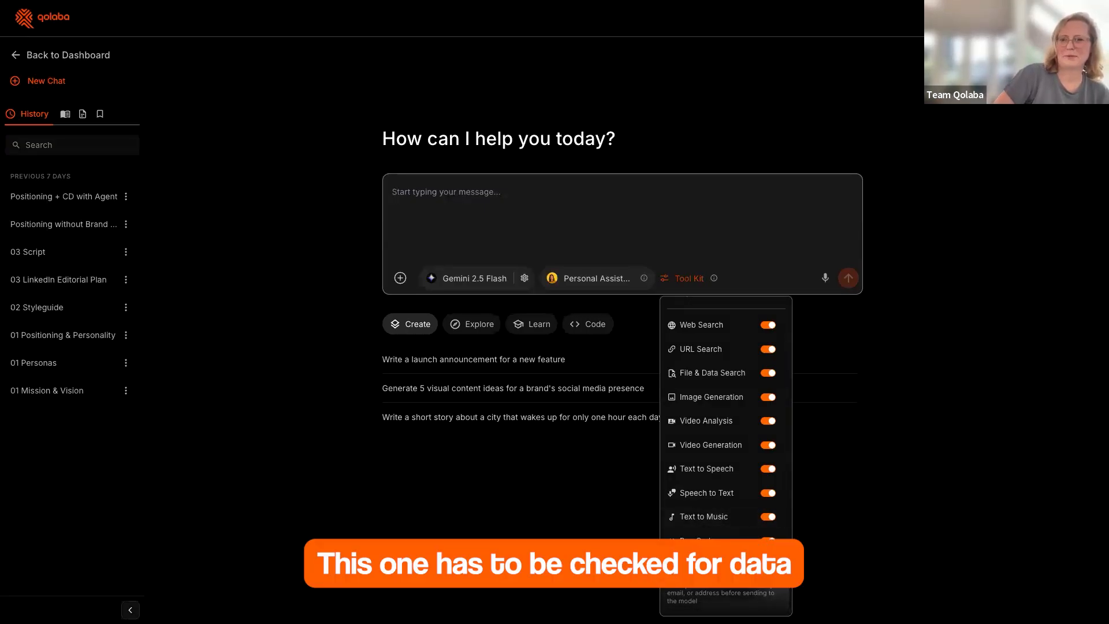
left_click(776, 576)
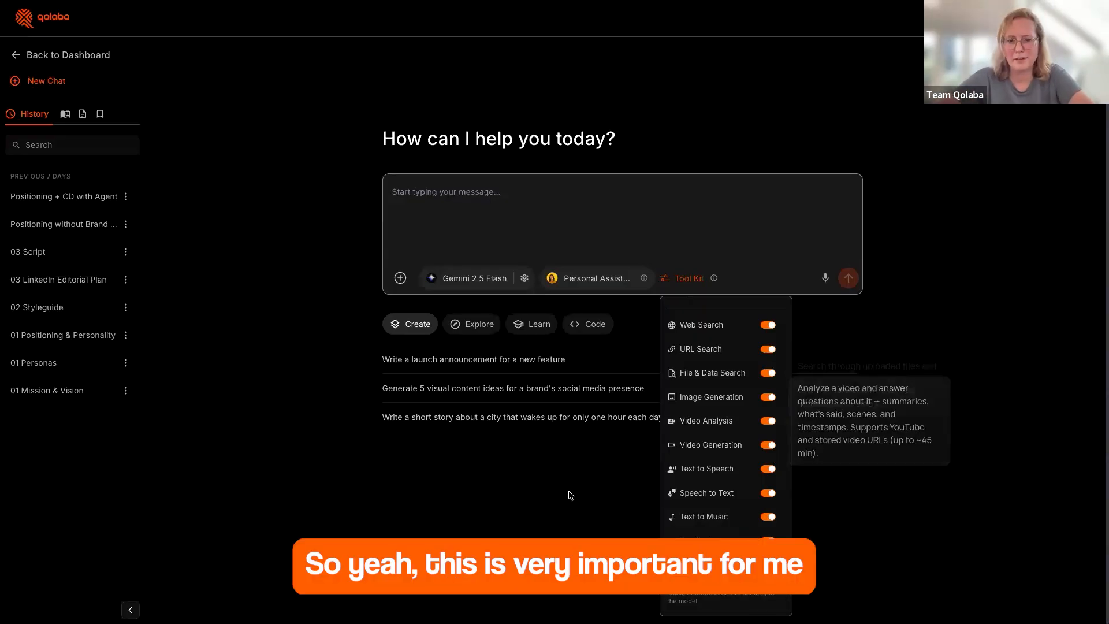
left_click(515, 533)
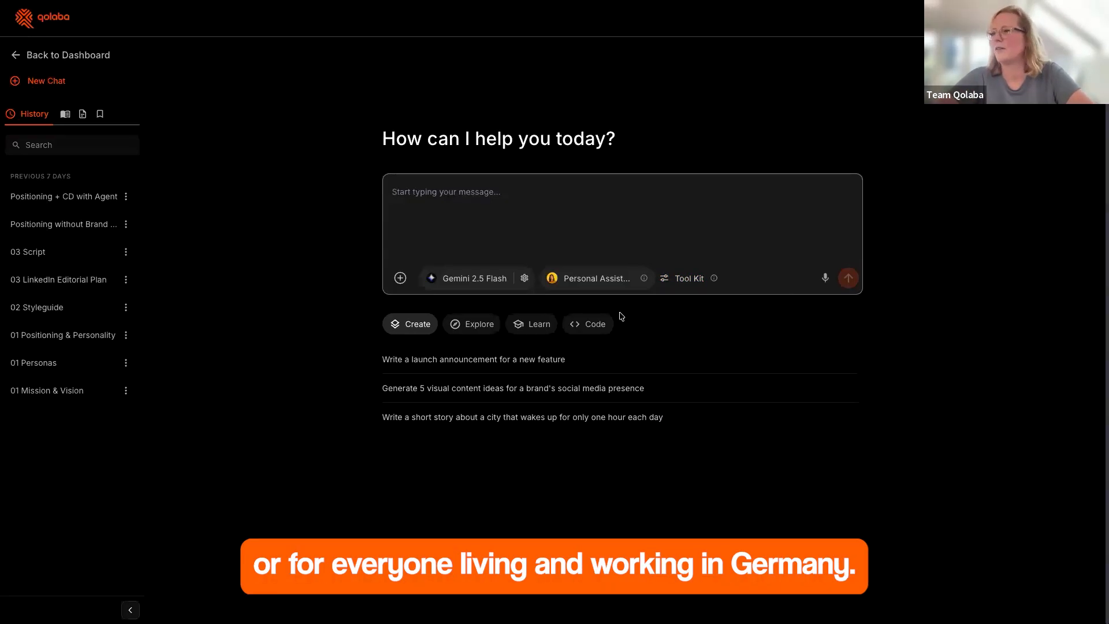
Open the agent selection for the chat and examine the recently used, custom and predefined agents through to the end of the list.
left_click(586, 279)
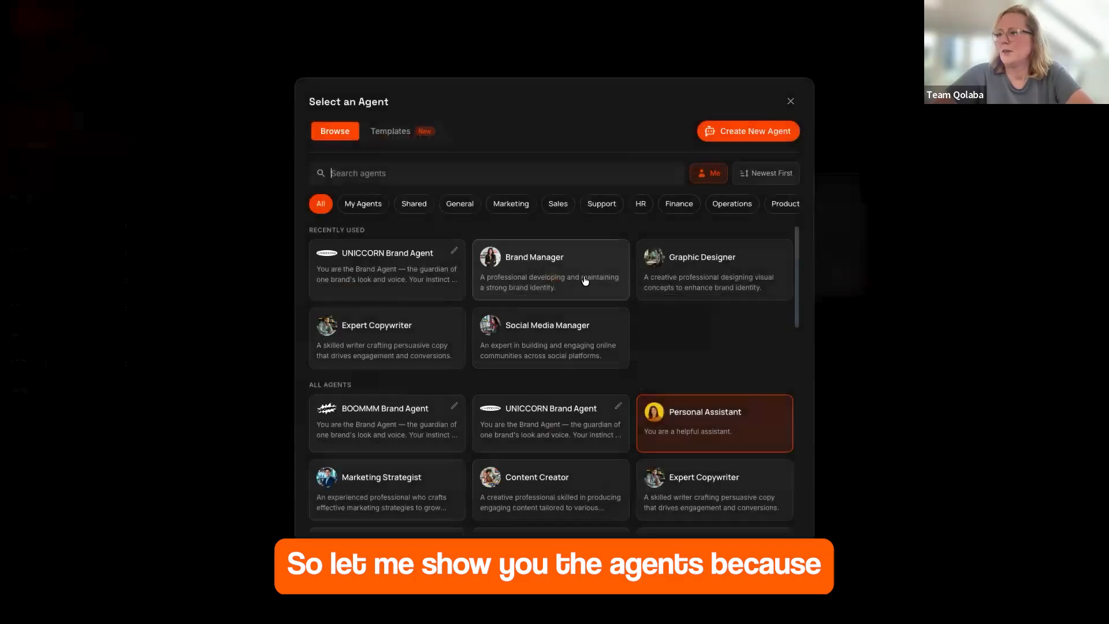
scroll(559, 337, "down", 1)
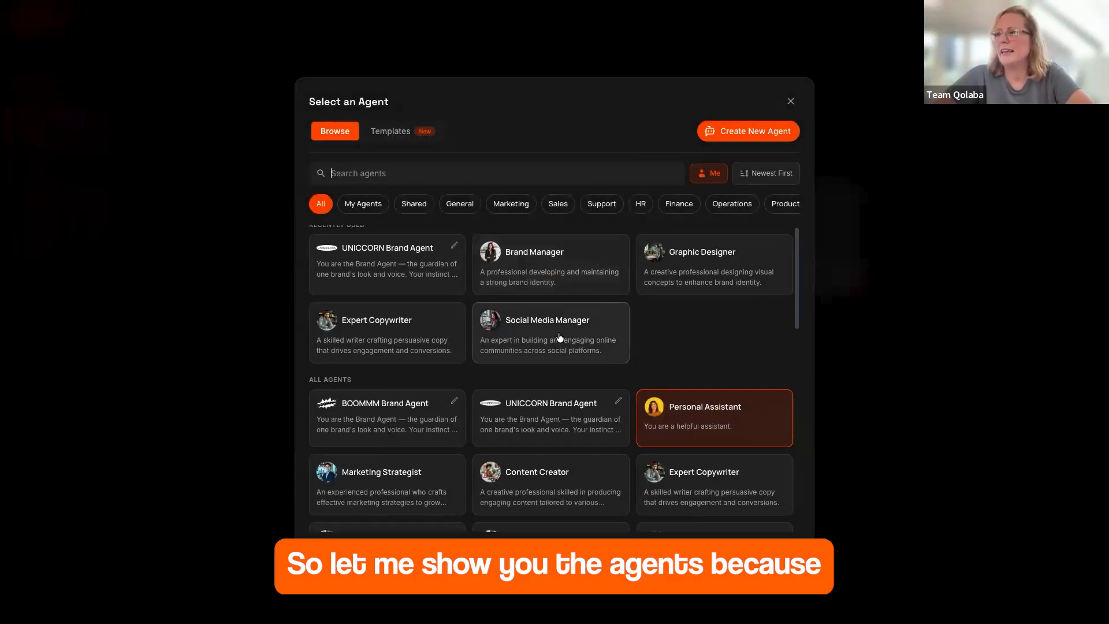
scroll(559, 337, "down", 3)
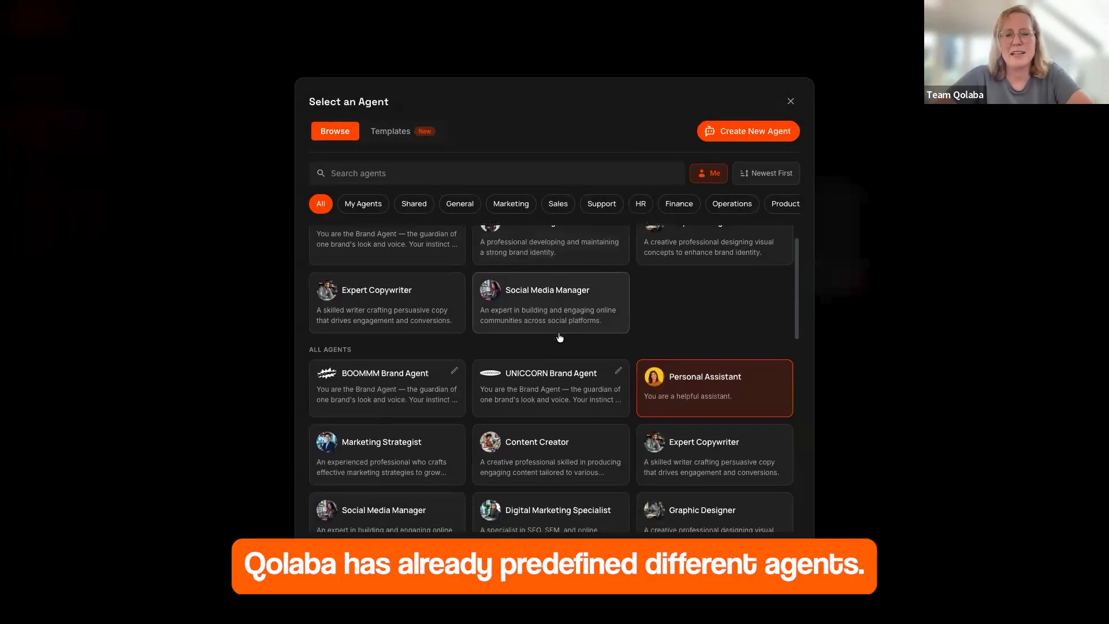
scroll(559, 335, "down", 1)
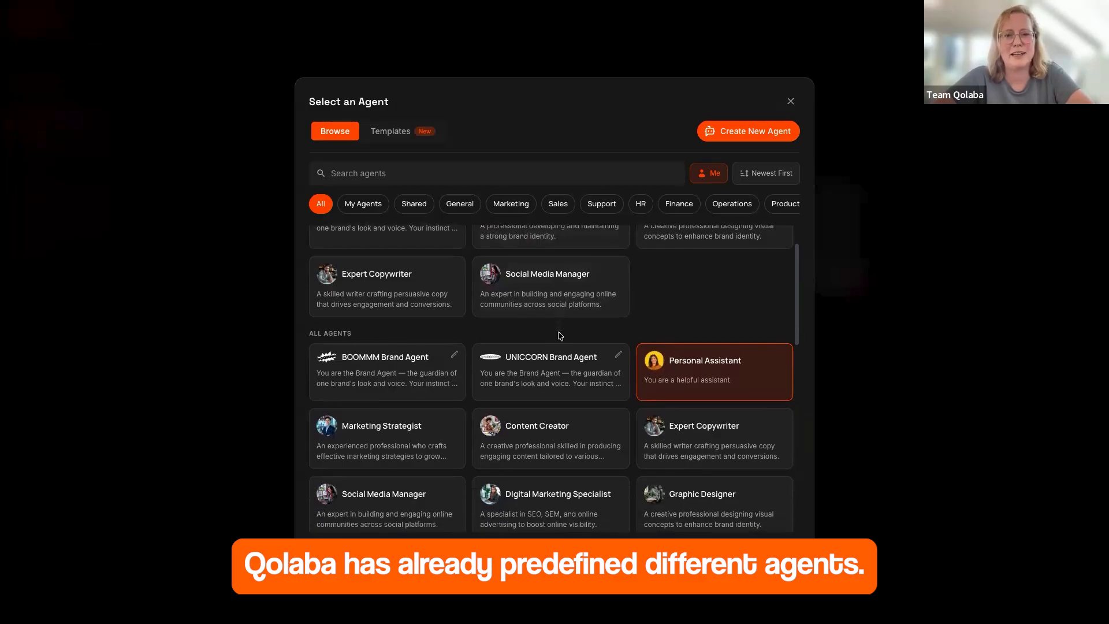
scroll(559, 336, "down", 2)
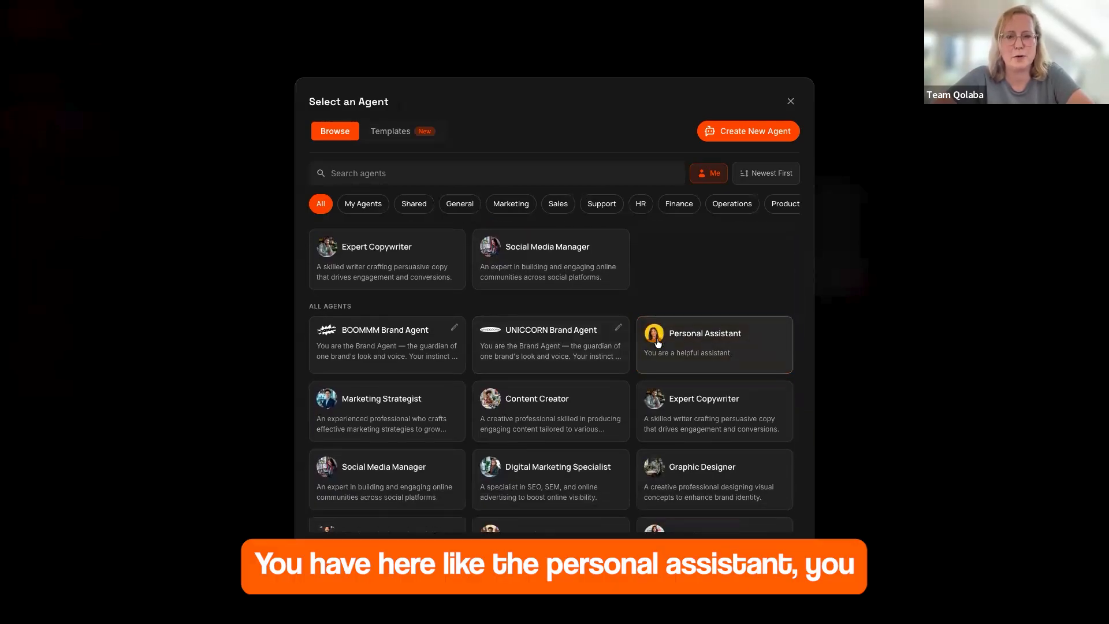
scroll(581, 372, "down", 2)
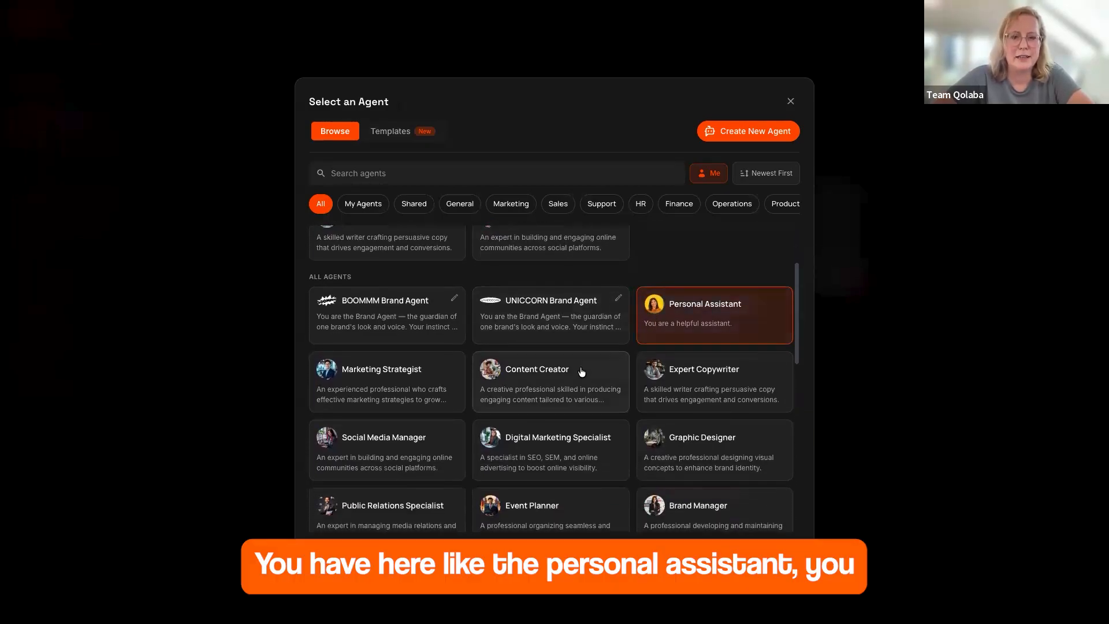
scroll(582, 372, "down", 3)
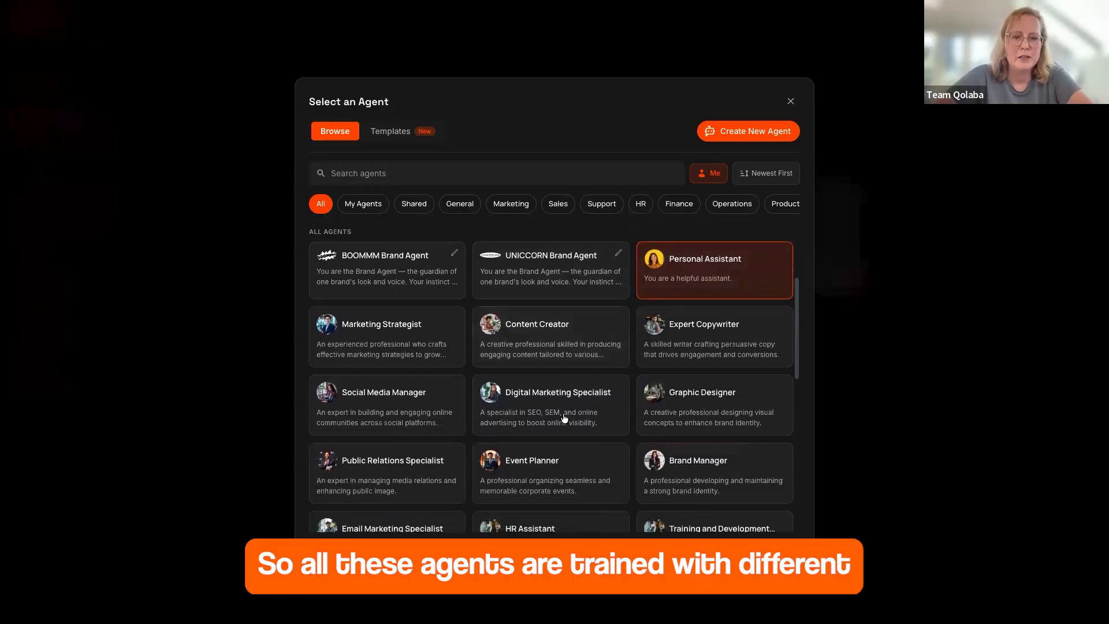
scroll(559, 437, "down", 3)
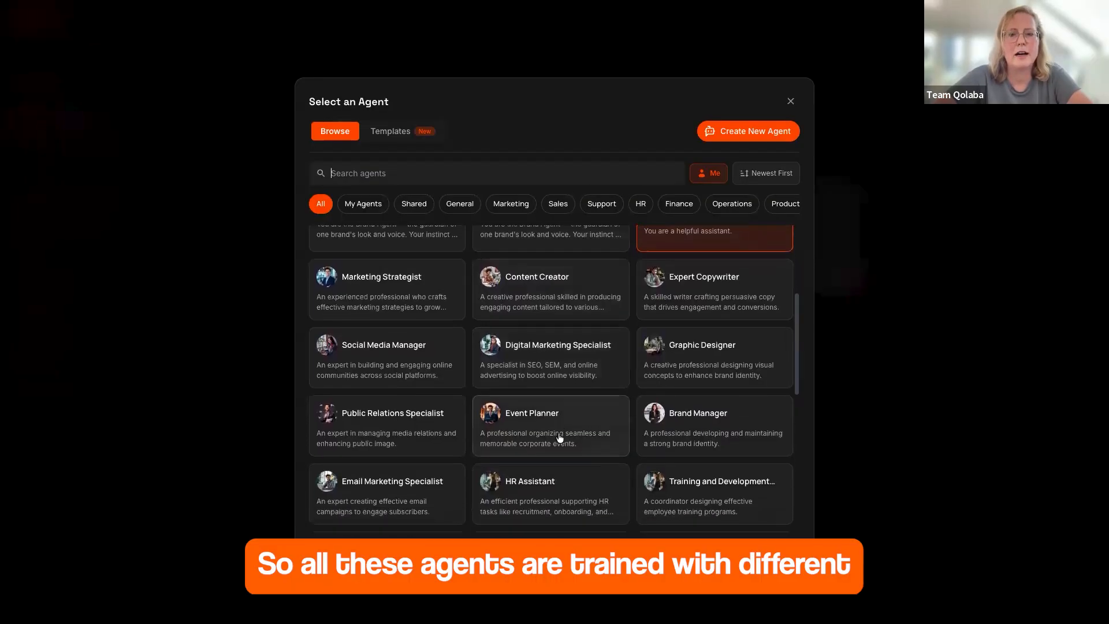
scroll(560, 438, "down", 1)
scroll(560, 437, "down", 3)
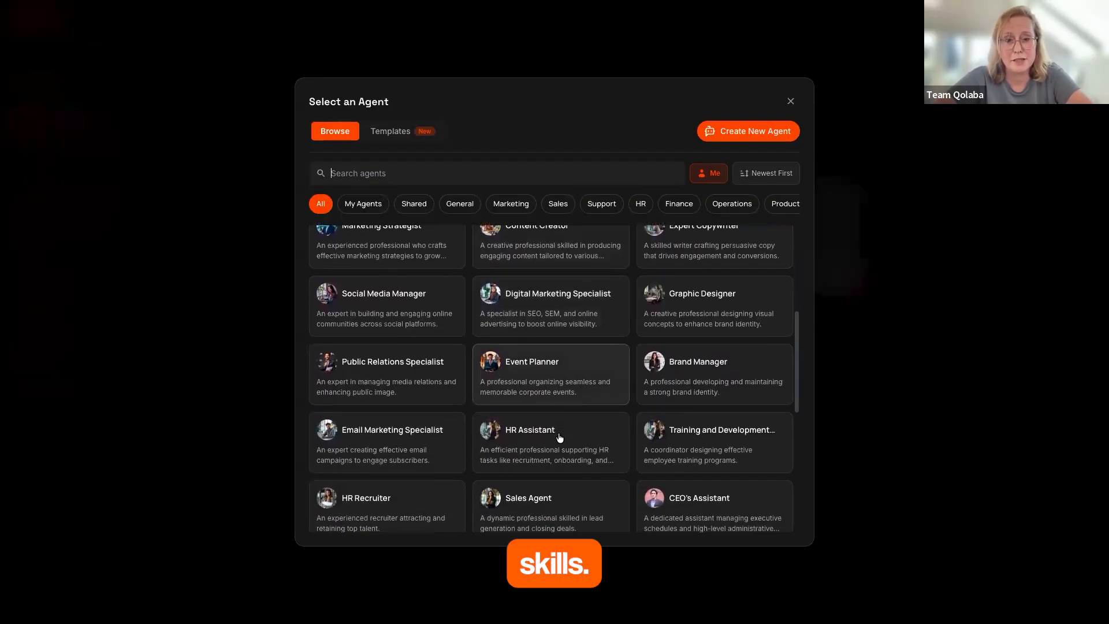
scroll(560, 437, "down", 3)
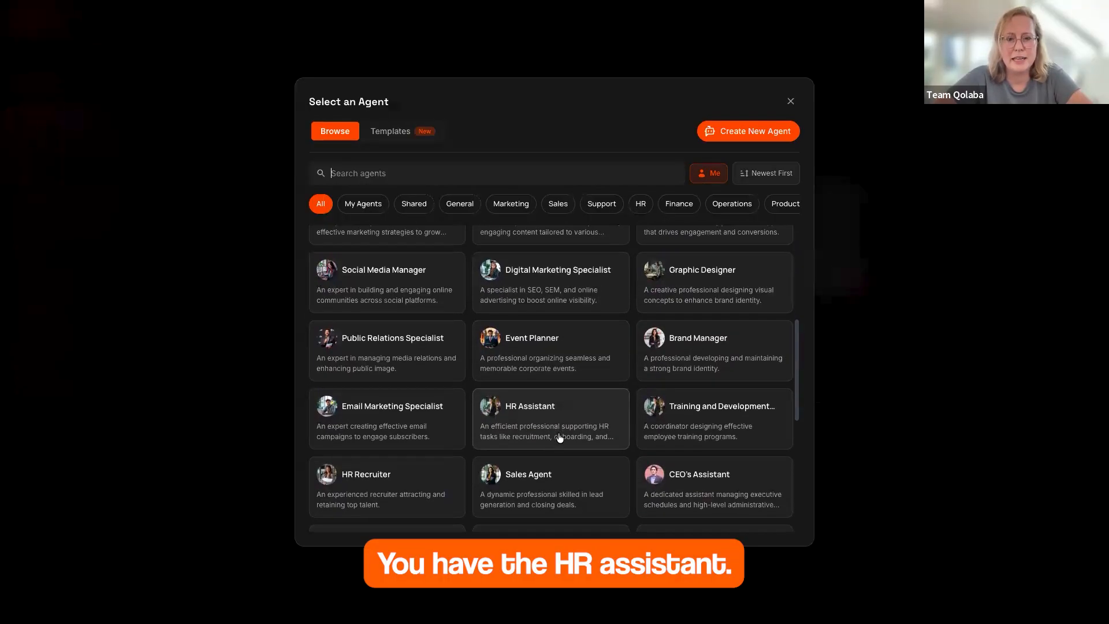
scroll(560, 437, "down", 5)
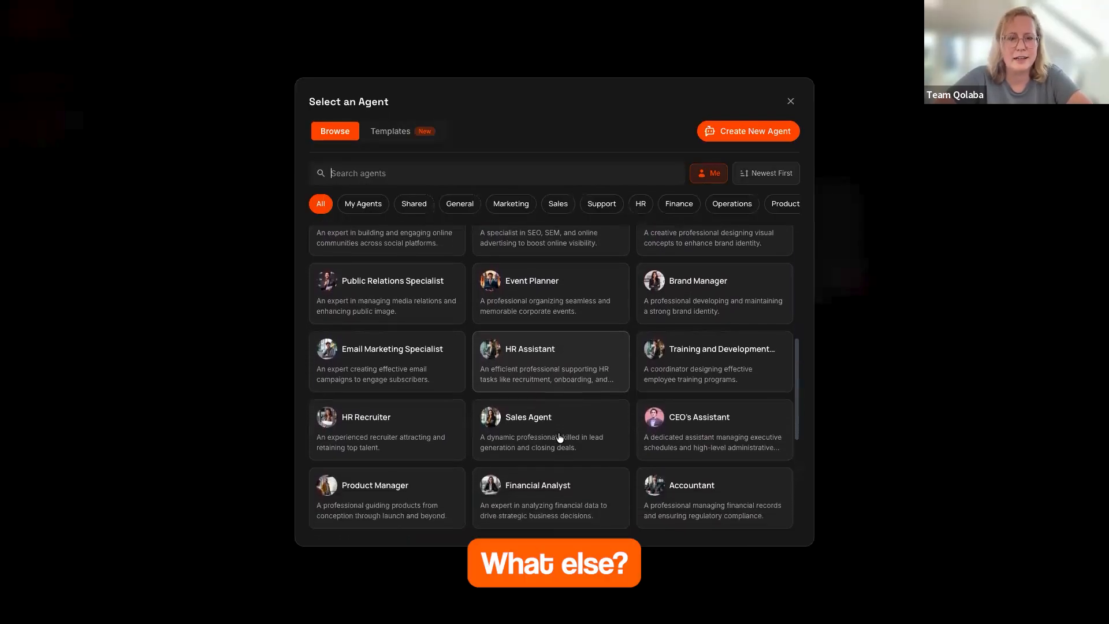
scroll(465, 462, "down", 4)
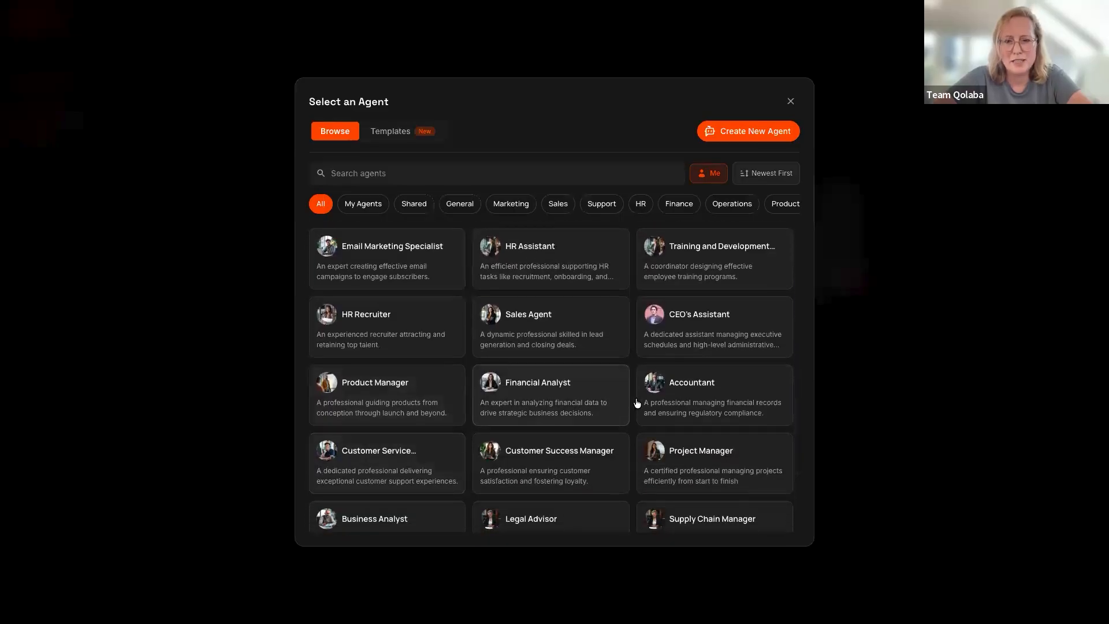
scroll(651, 397, "down", 5)
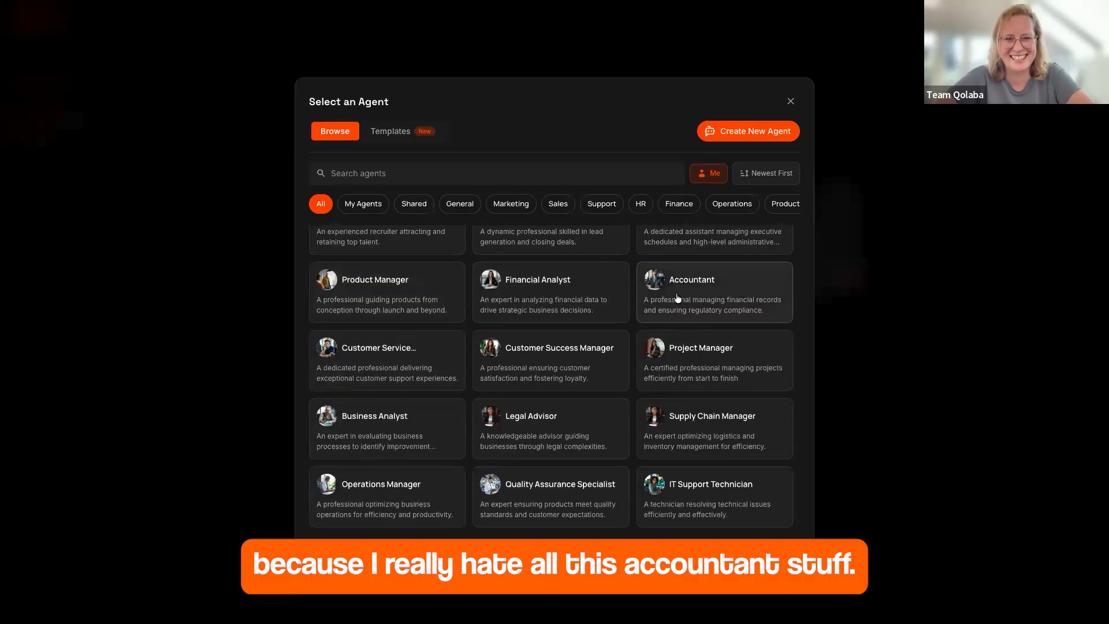
scroll(684, 300, "down", 1)
scroll(684, 300, "down", 3)
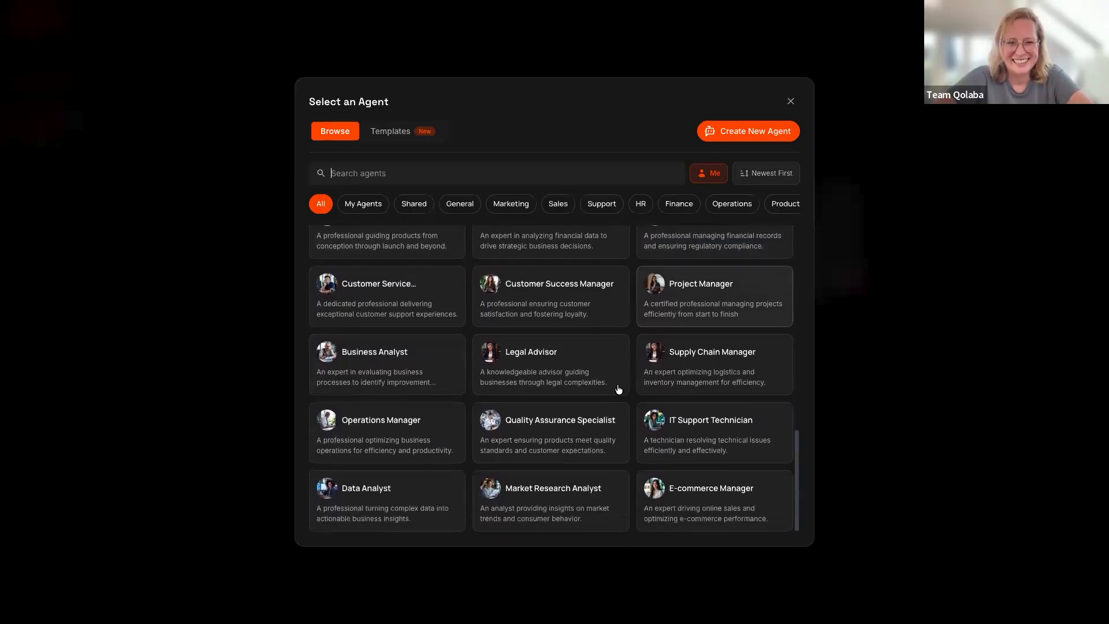
Select the predefined Brand Manager agent for the chat.
scroll(563, 438, "up", 1)
scroll(563, 438, "up", 8)
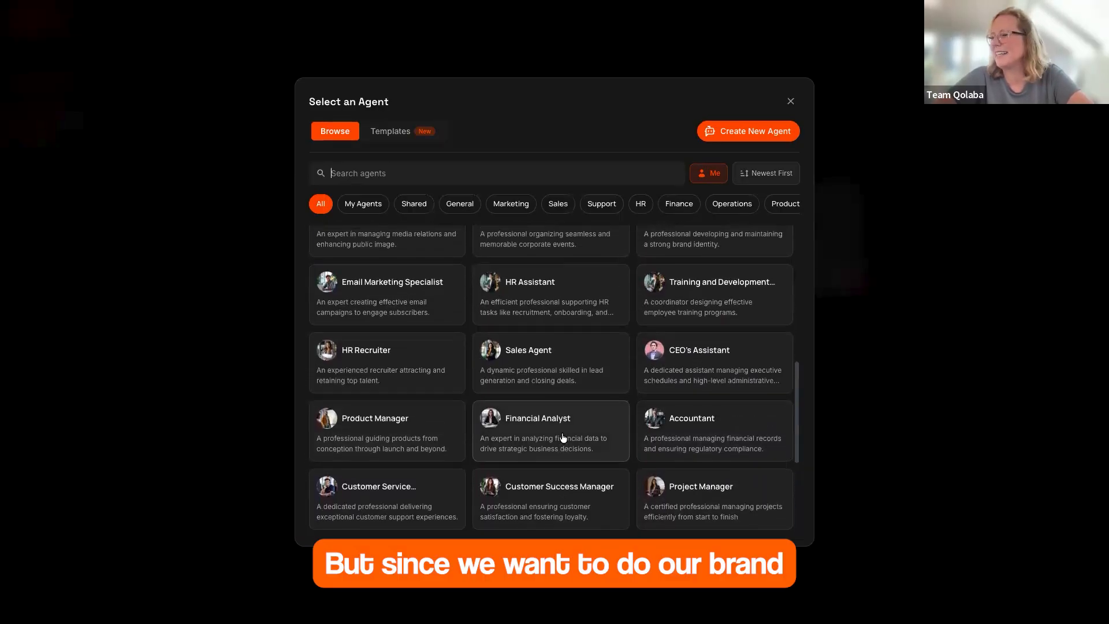
scroll(713, 369, "up", 5)
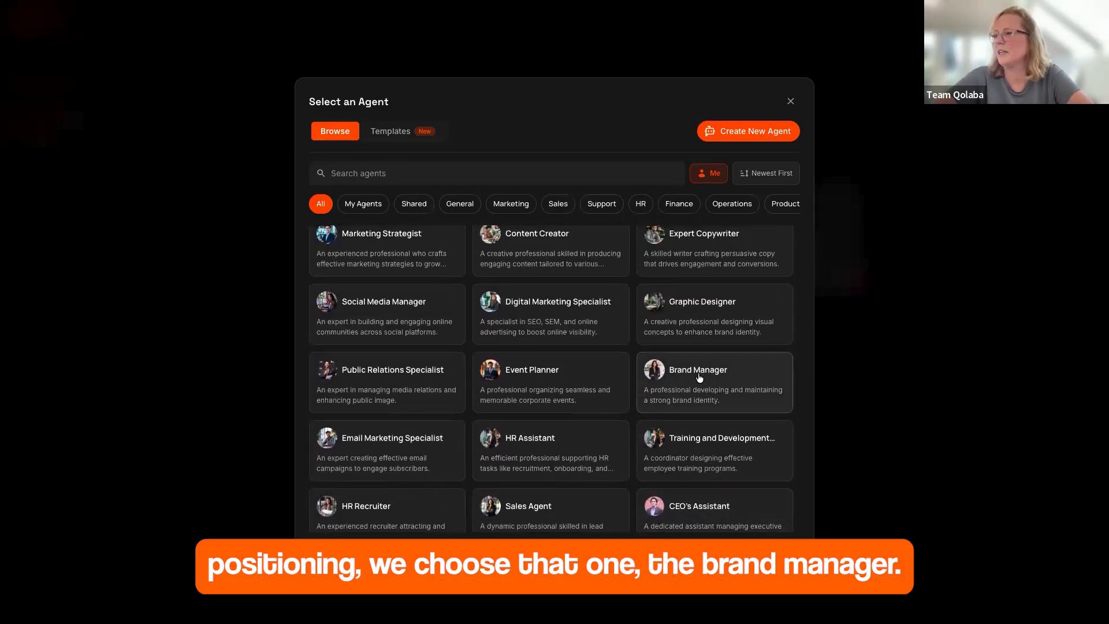
left_click(699, 376)
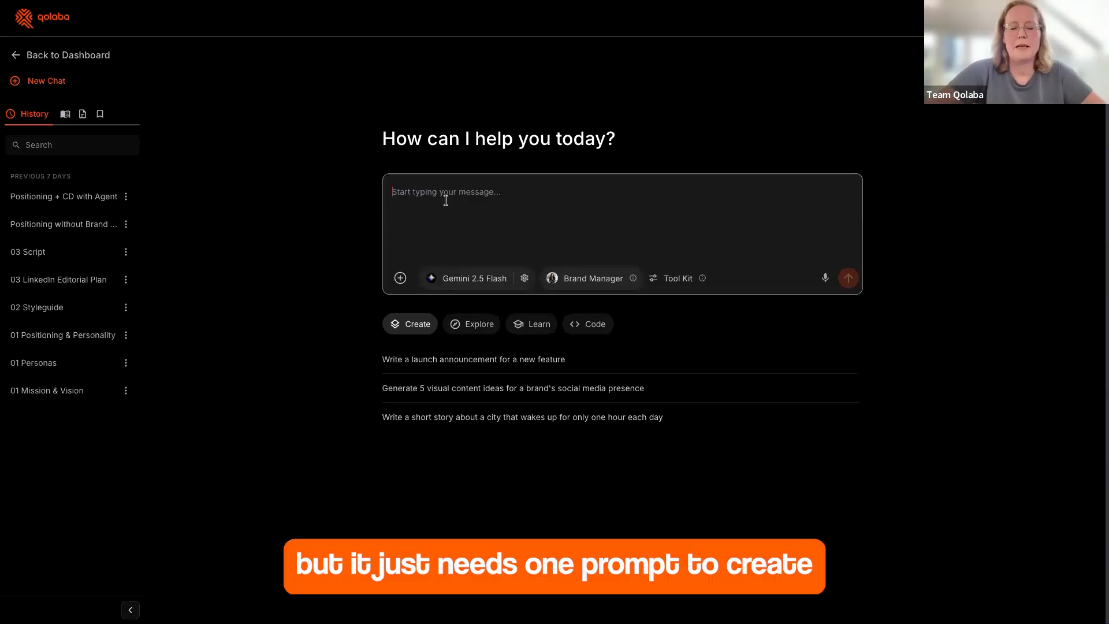
Paste the prepared prompt for creating UNICCCORN's Brand Positioning into the message and check its brand, description and core promise.
key("ctrl+v")
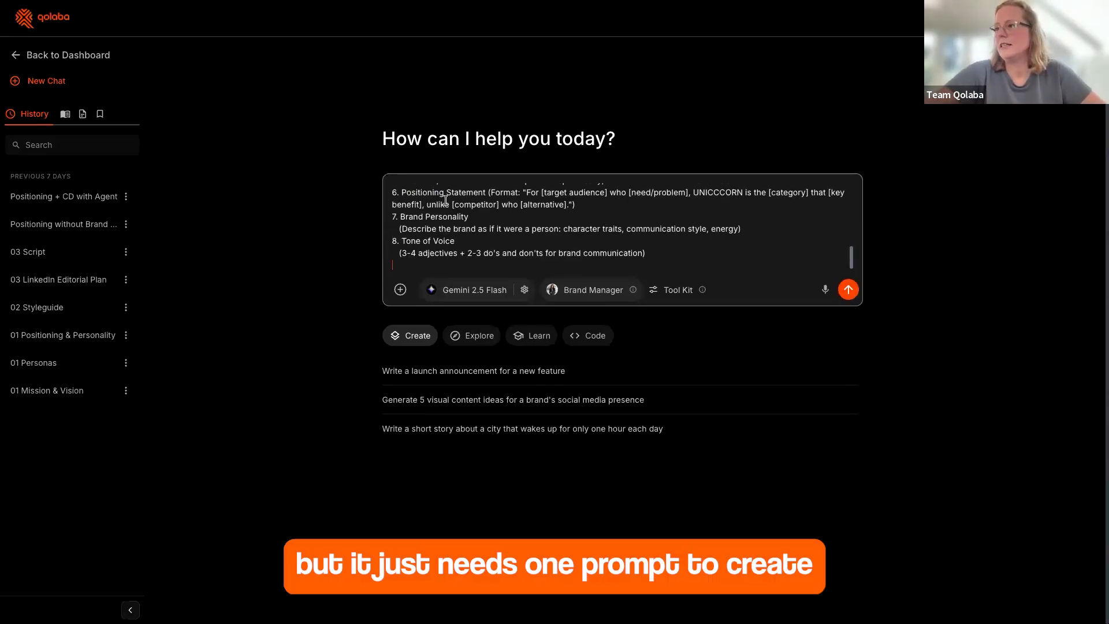
scroll(445, 200, "up", 10)
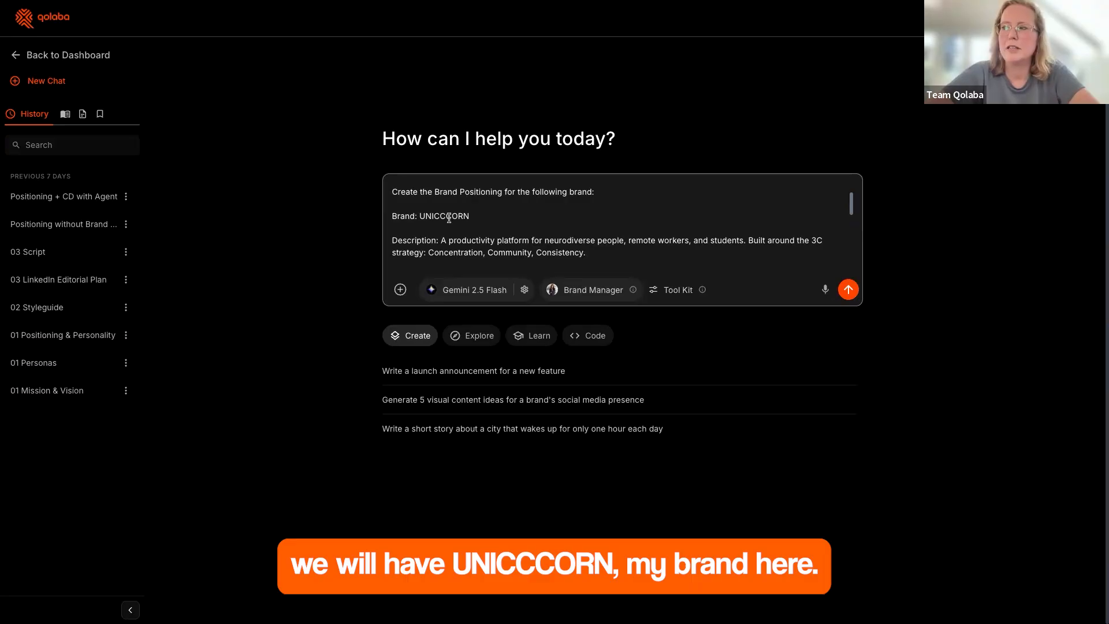
scroll(451, 218, "down", 1)
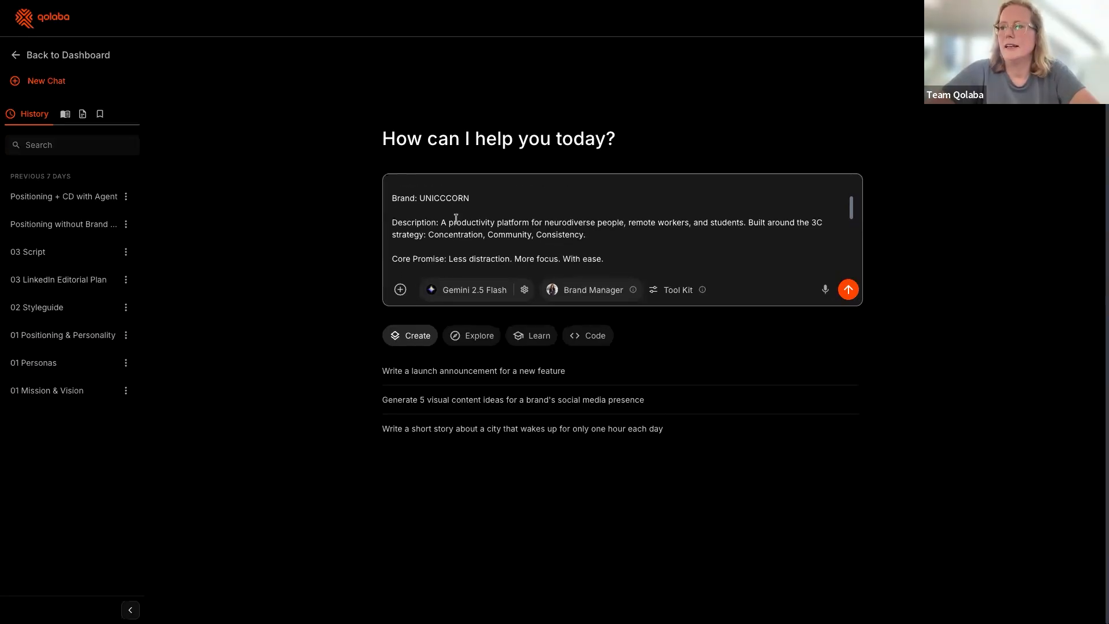
scroll(456, 218, "down", 1)
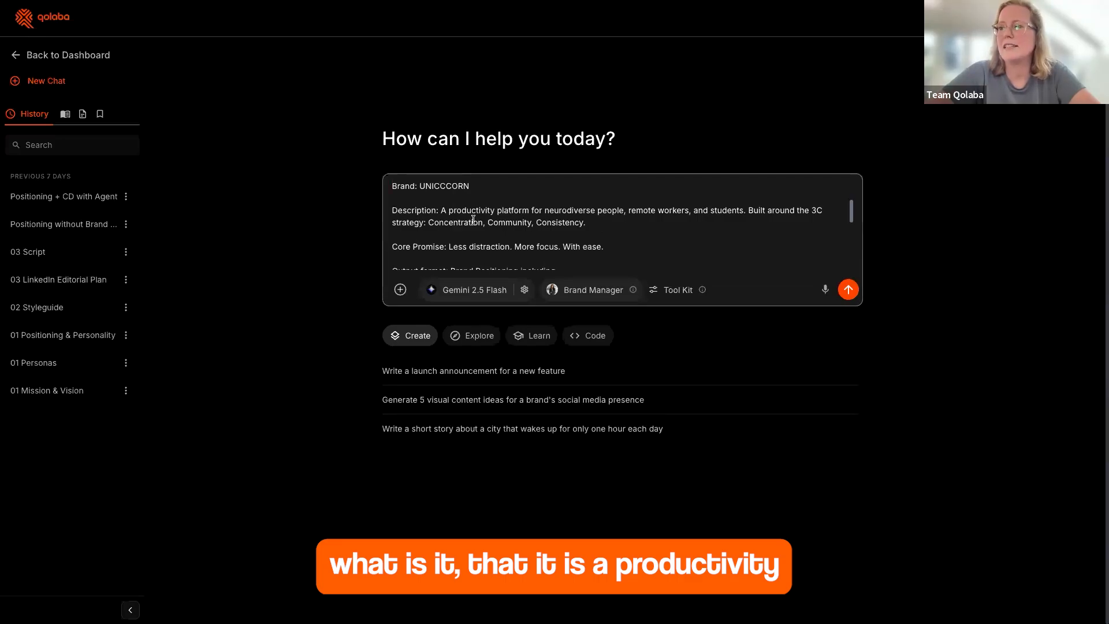
scroll(473, 220, "down", 1)
scroll(473, 220, "down", 1)
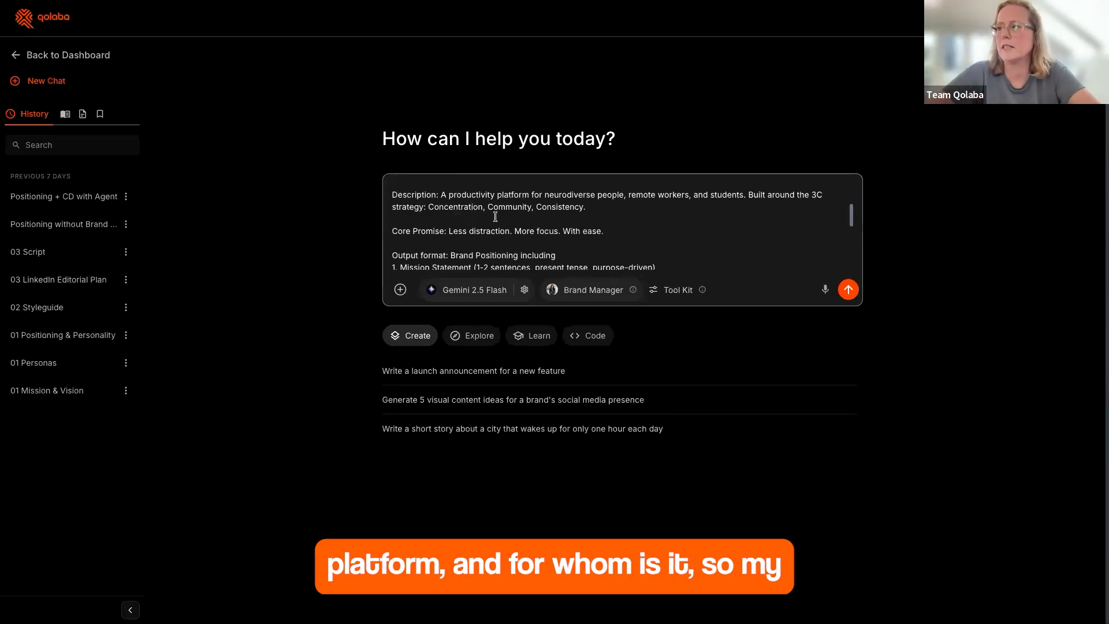
scroll(495, 216, "down", 1)
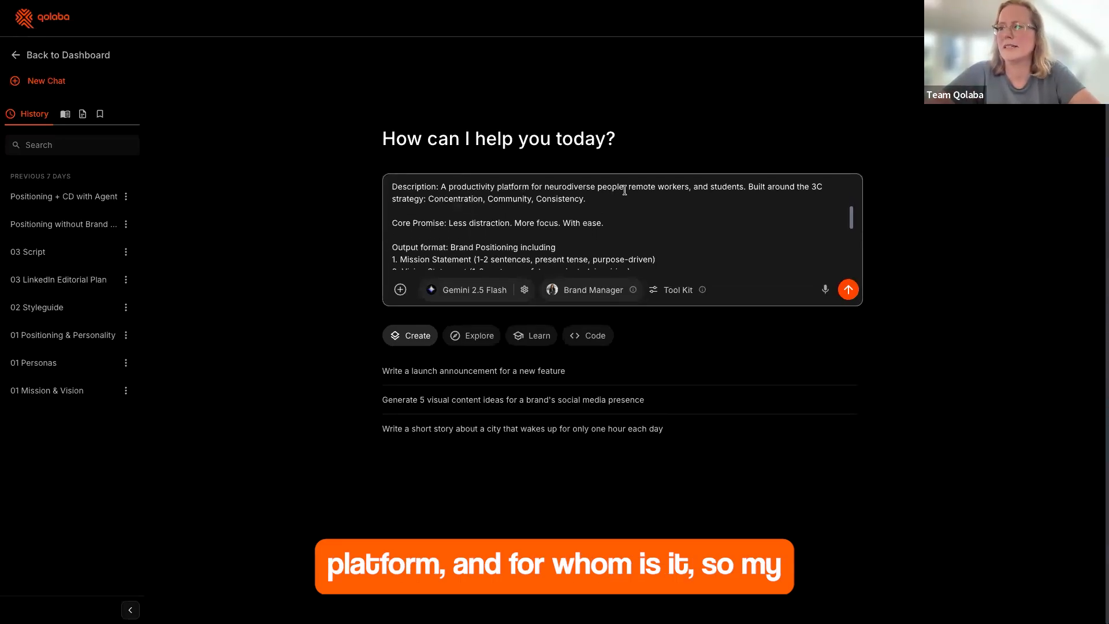
scroll(625, 191, "down", 1)
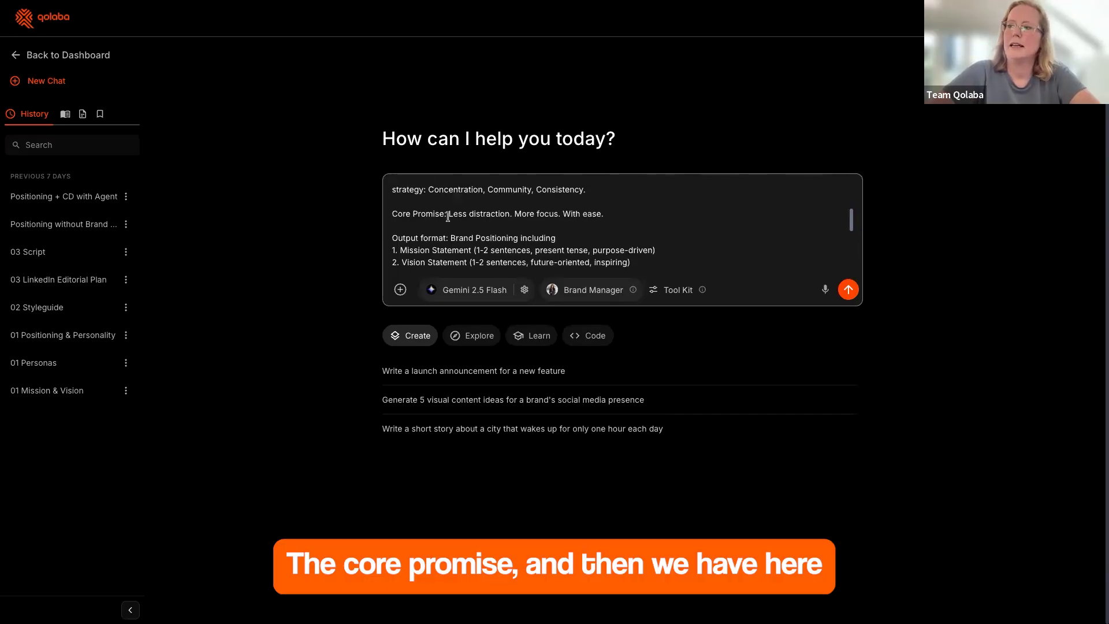
Check the prompt's eight requested output sections, from Mission Statement to Tone of Voice, and send it to the Brand Manager agent.
scroll(476, 215, "down", 5)
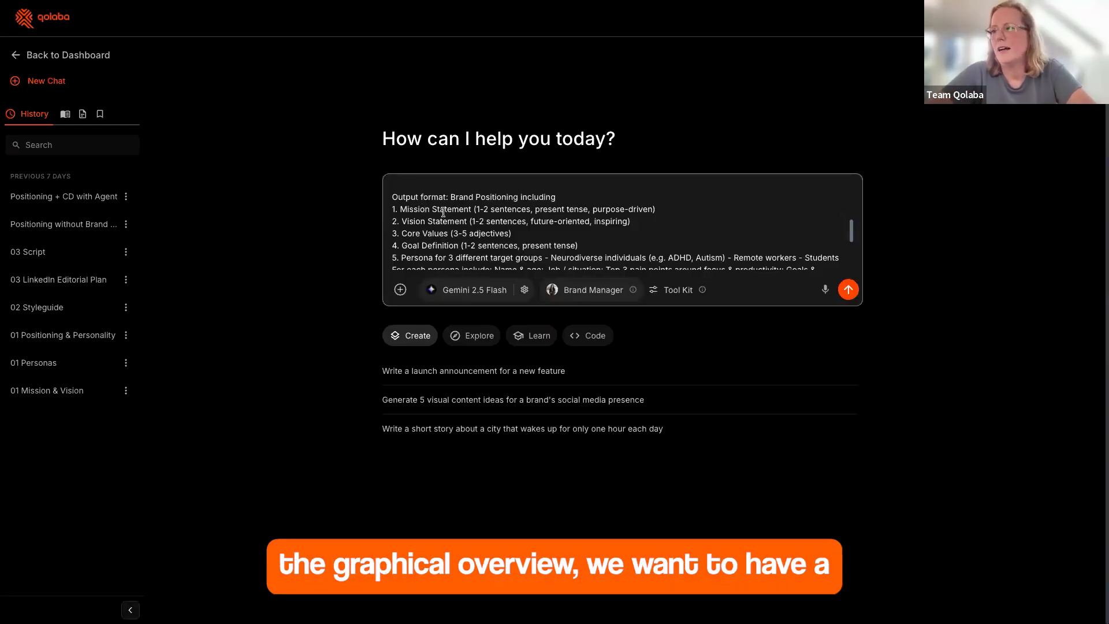
scroll(450, 217, "down", 1)
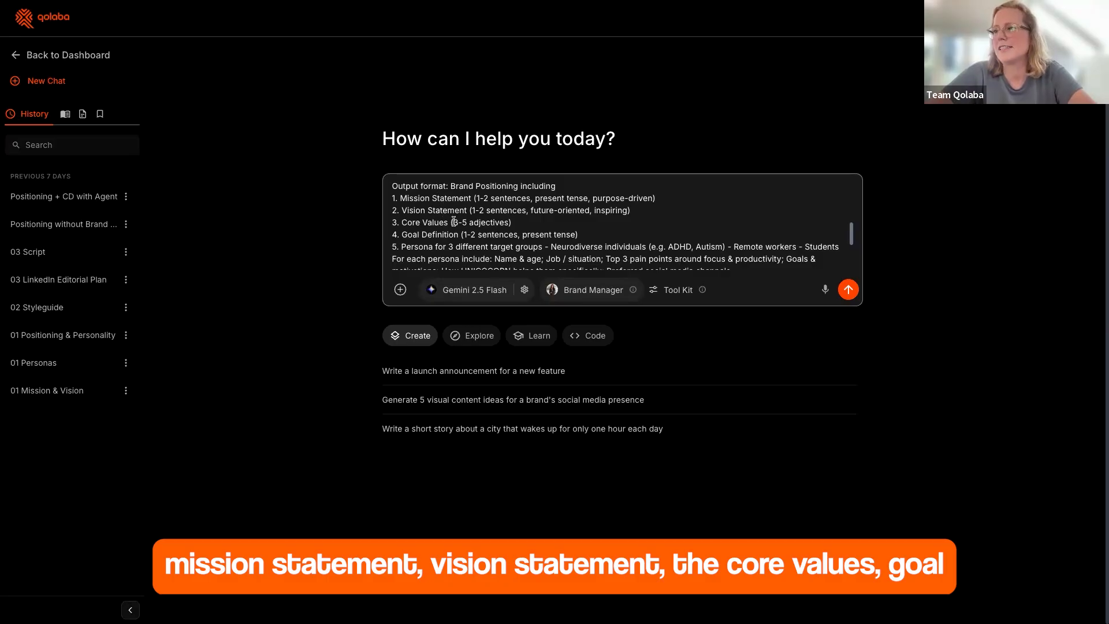
scroll(455, 221, "down", 1)
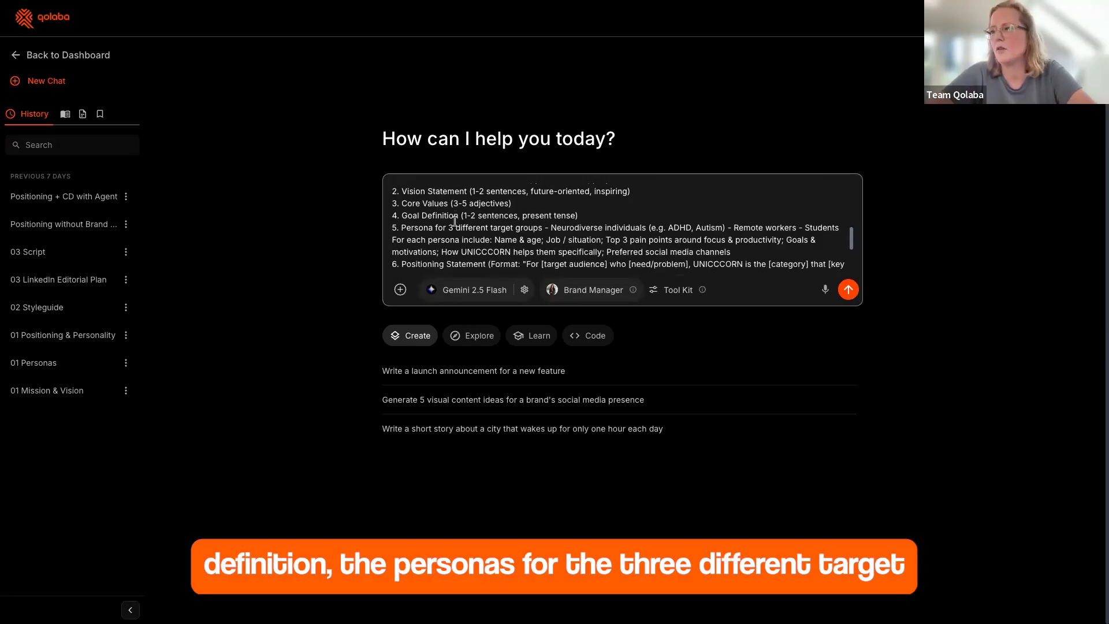
scroll(455, 221, "down", 1)
scroll(455, 221, "down", 1)
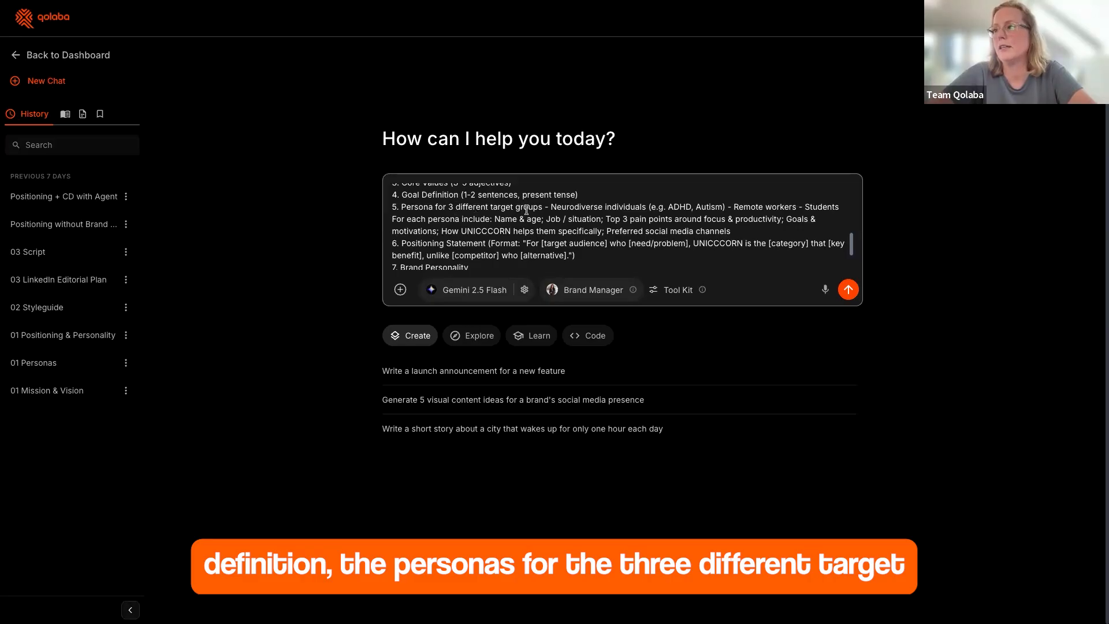
scroll(559, 212, "down", 2)
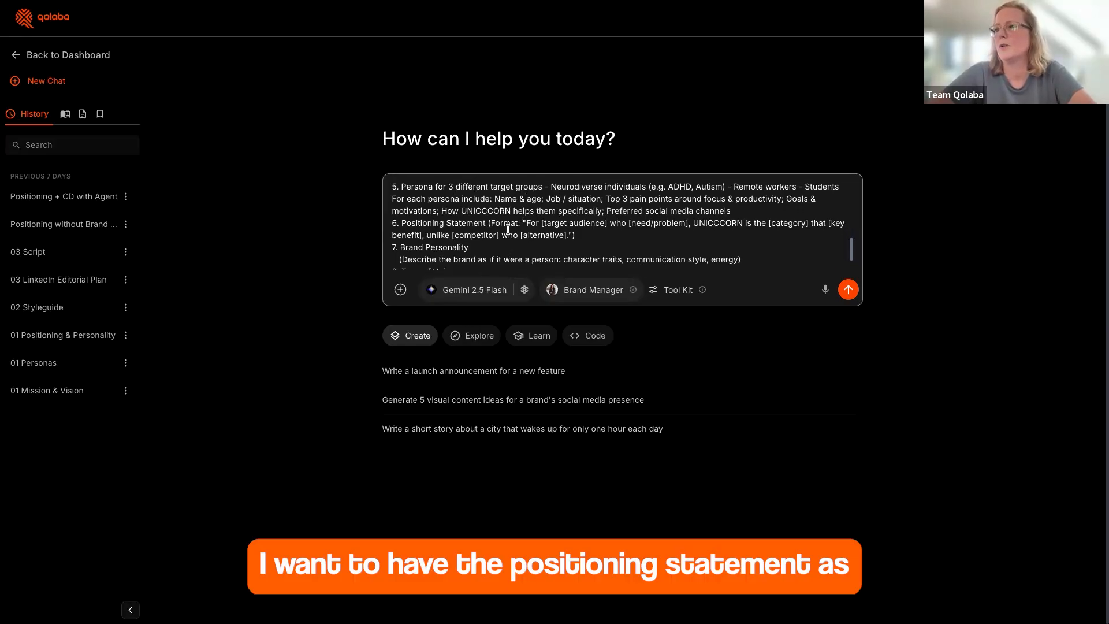
scroll(494, 233, "down", 2)
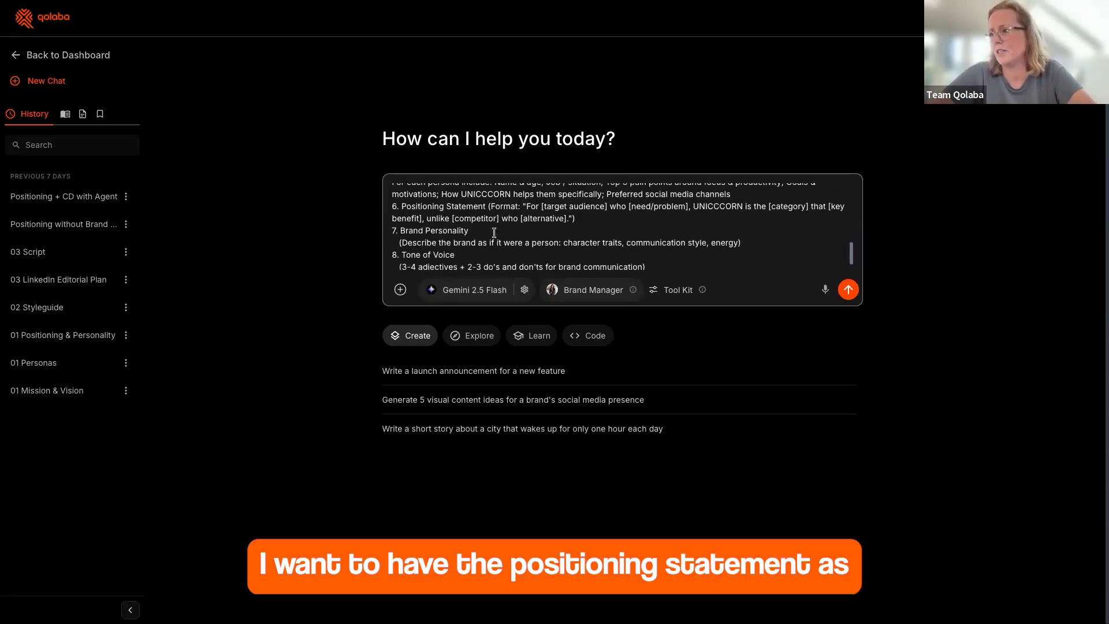
scroll(494, 232, "down", 1)
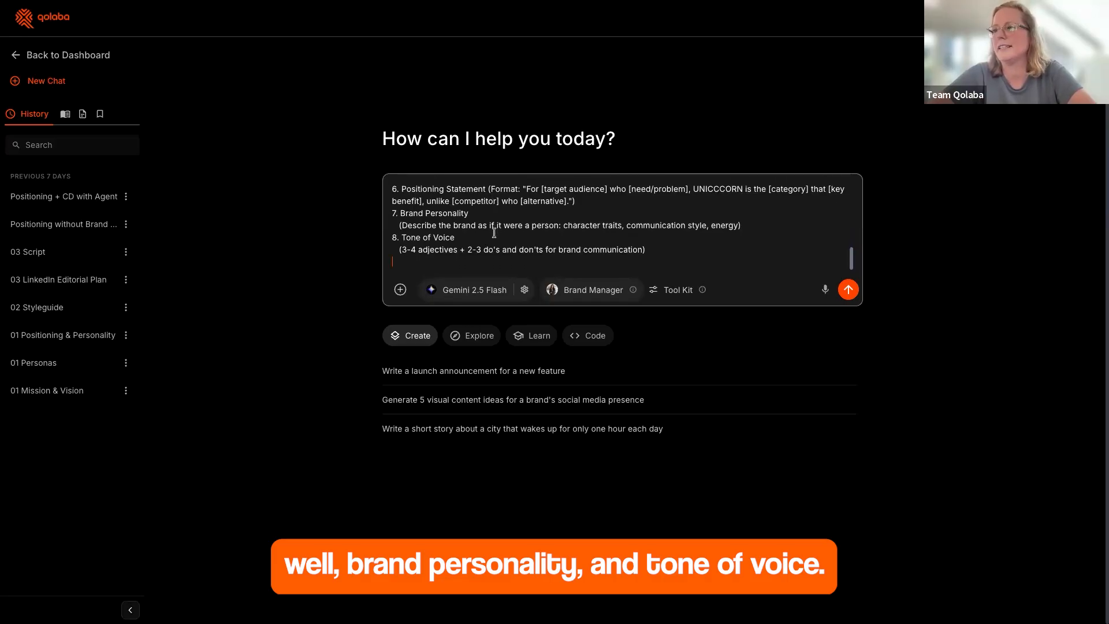
scroll(494, 232, "up", 5)
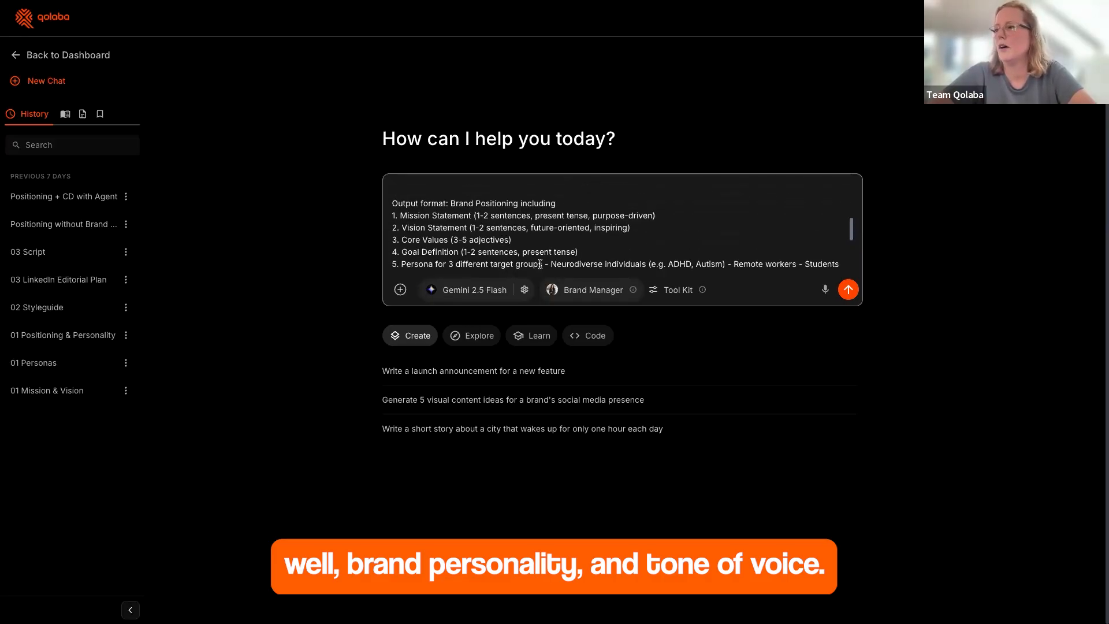
scroll(608, 234, "up", 5)
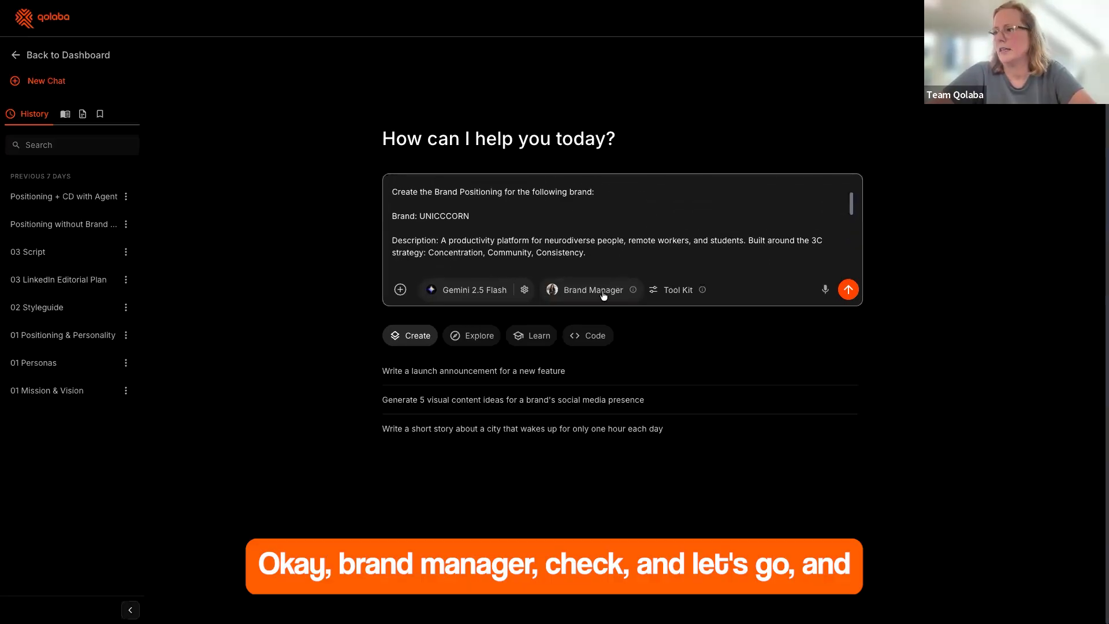
left_click(848, 290)
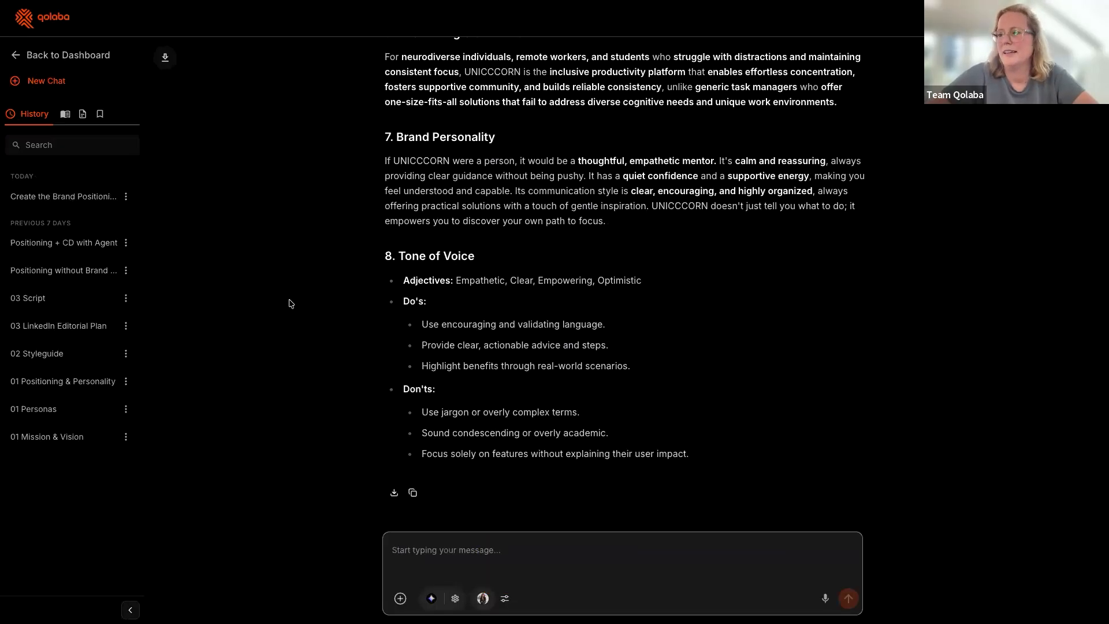
Go back to the start of the generated brand positioning and read the mission statement, vision statement, core values and goal definition.
scroll(291, 304, "up", 3)
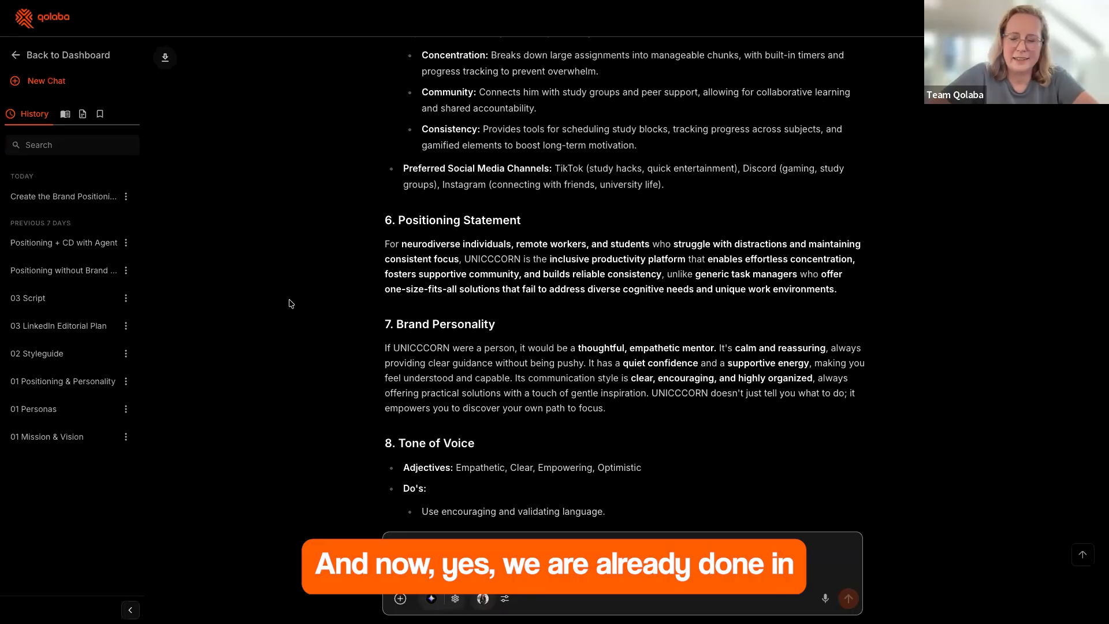
scroll(291, 304, "up", 10)
scroll(290, 304, "up", 12)
scroll(291, 304, "up", 5)
scroll(291, 304, "down", 3)
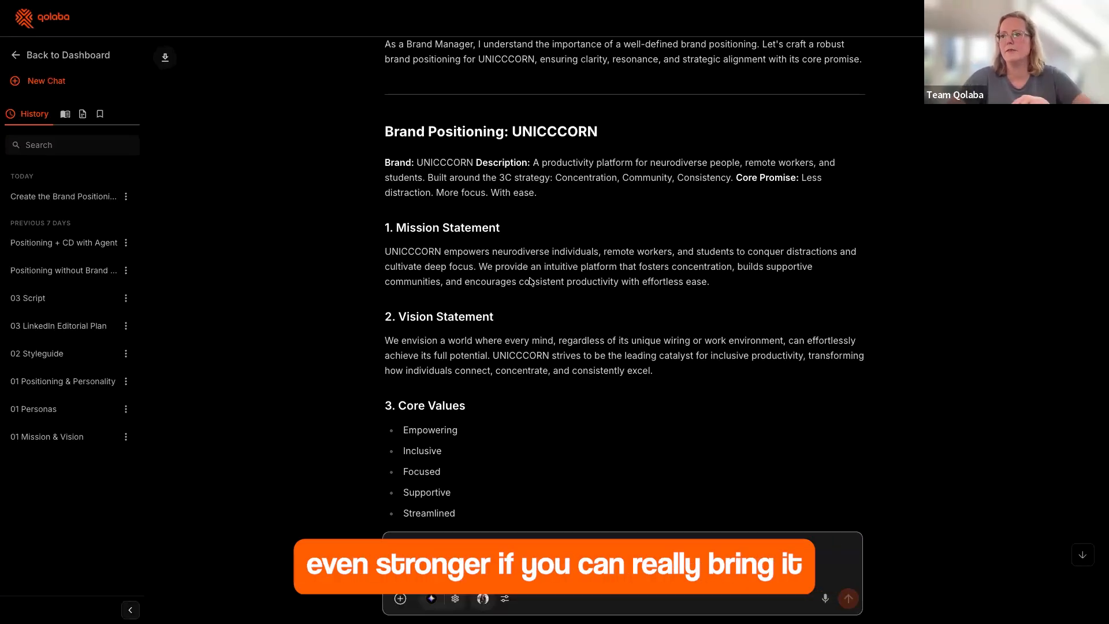
scroll(547, 376, "down", 1)
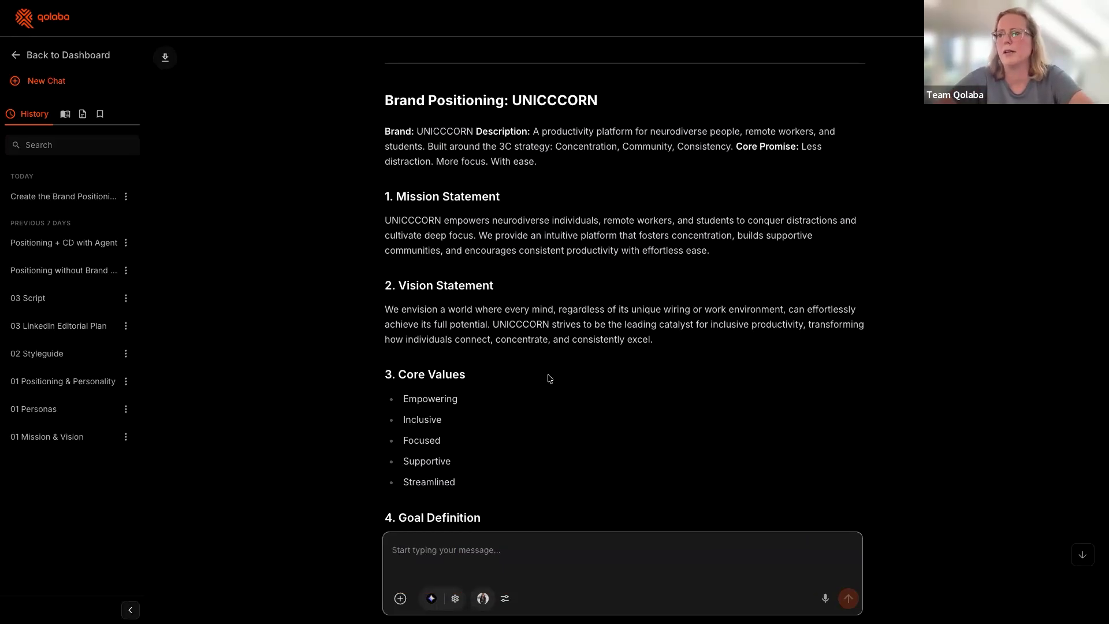
scroll(549, 378, "down", 2)
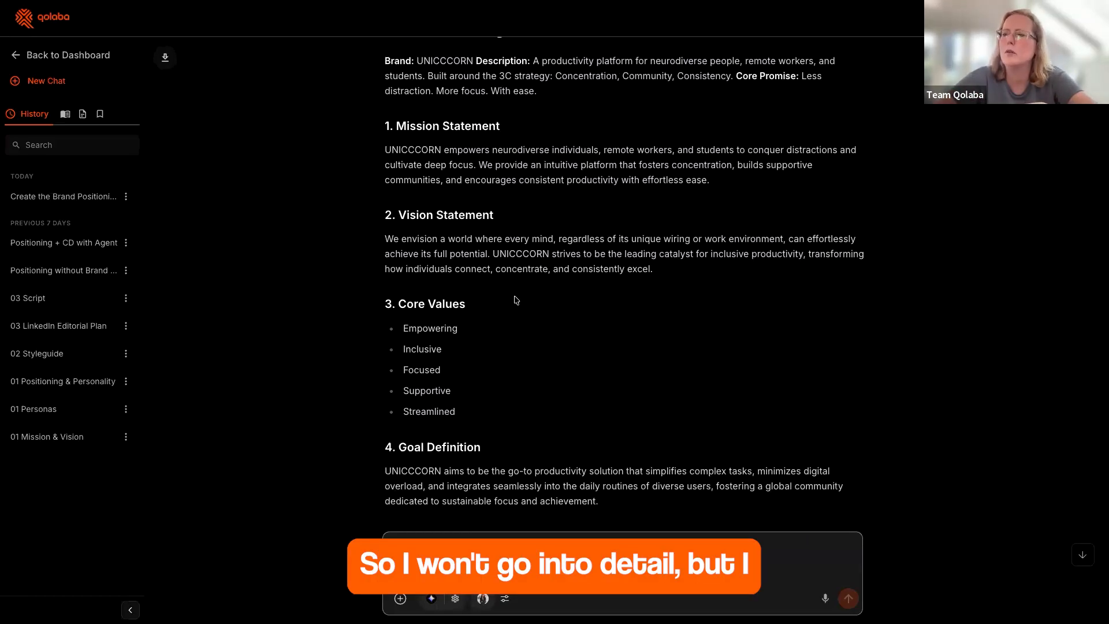
scroll(516, 300, "down", 3)
scroll(516, 300, "down", 1)
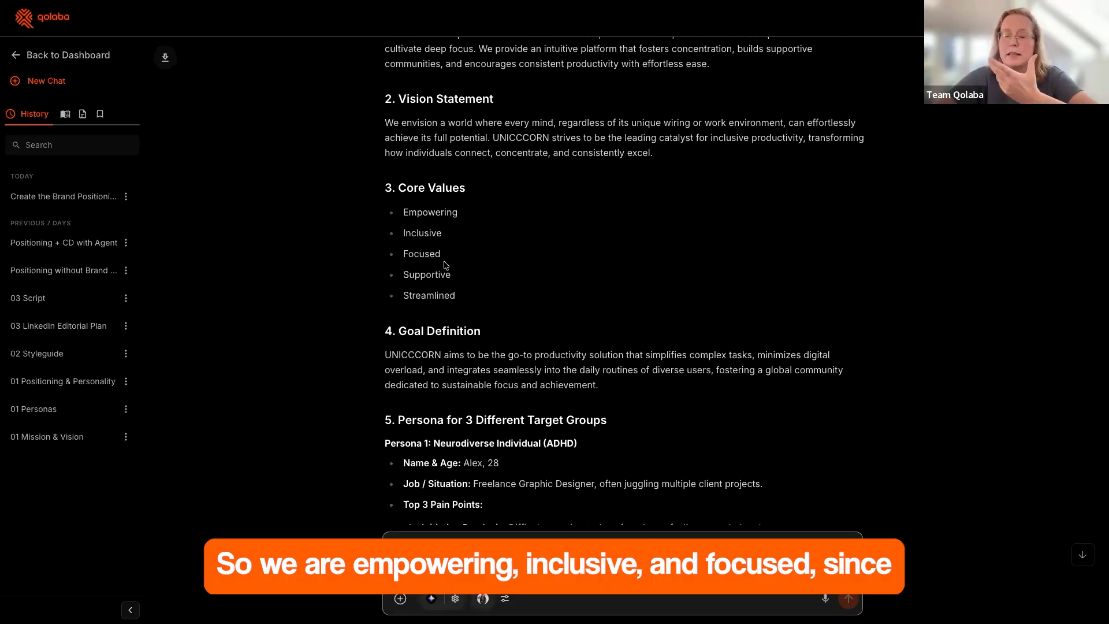
scroll(446, 265, "down", 1)
scroll(446, 265, "down", 2)
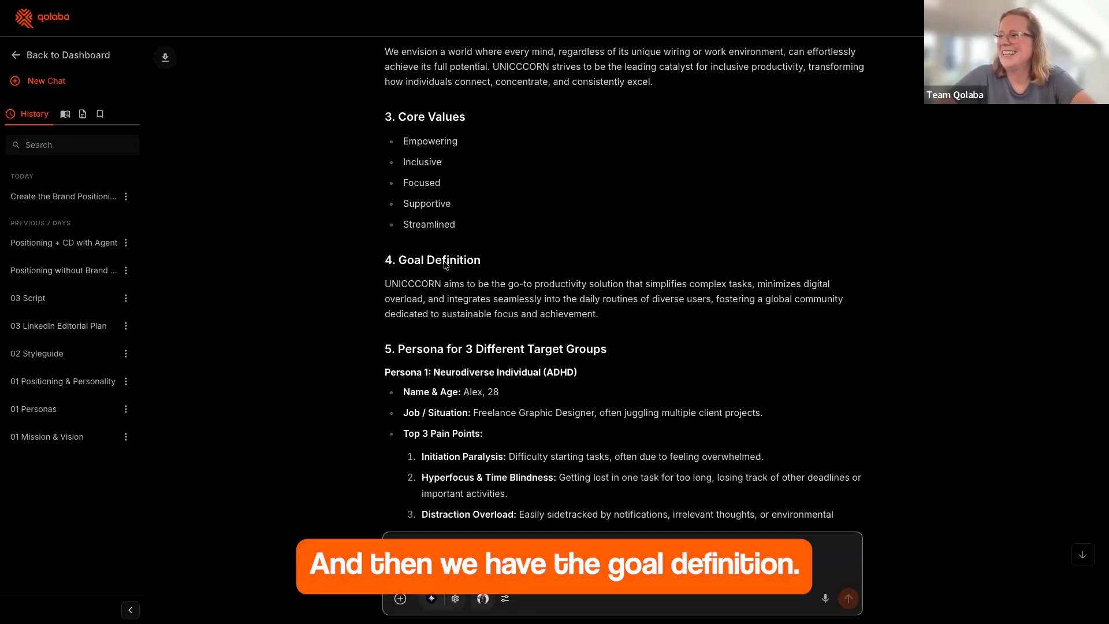
Examine the generated personas for the neurodiverse individual and the remote worker.
scroll(446, 266, "down", 2)
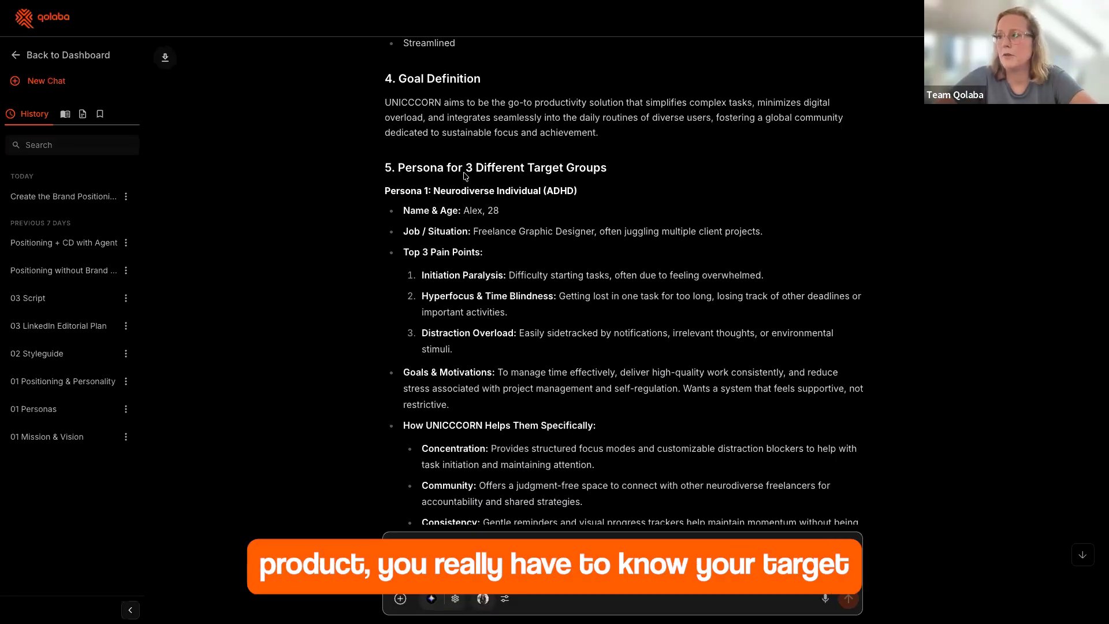
scroll(459, 205, "down", 1)
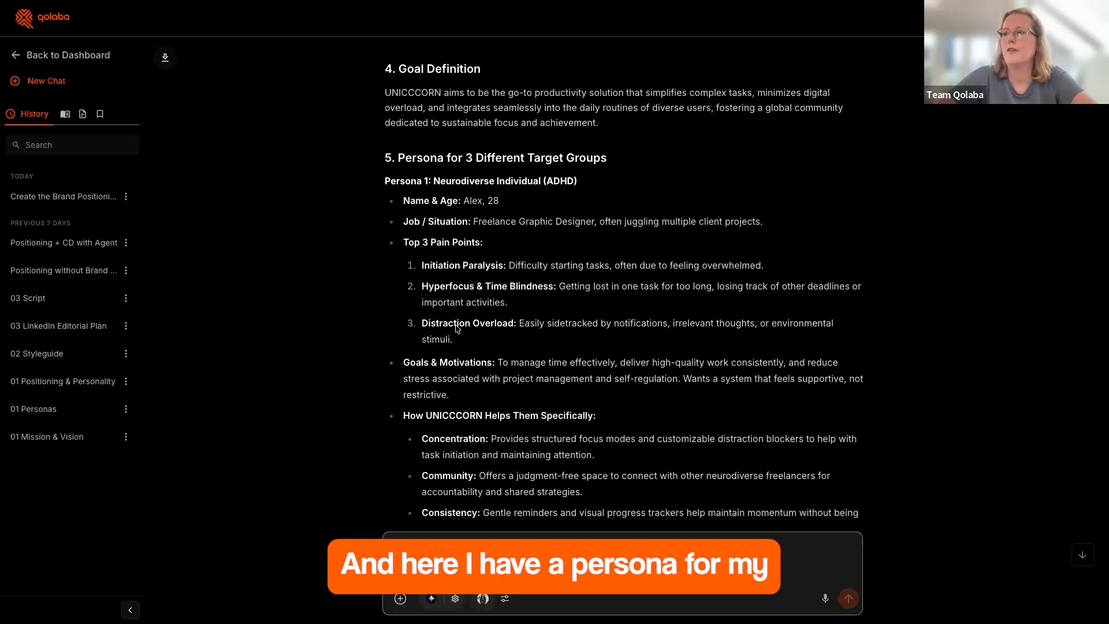
scroll(456, 328, "down", 1)
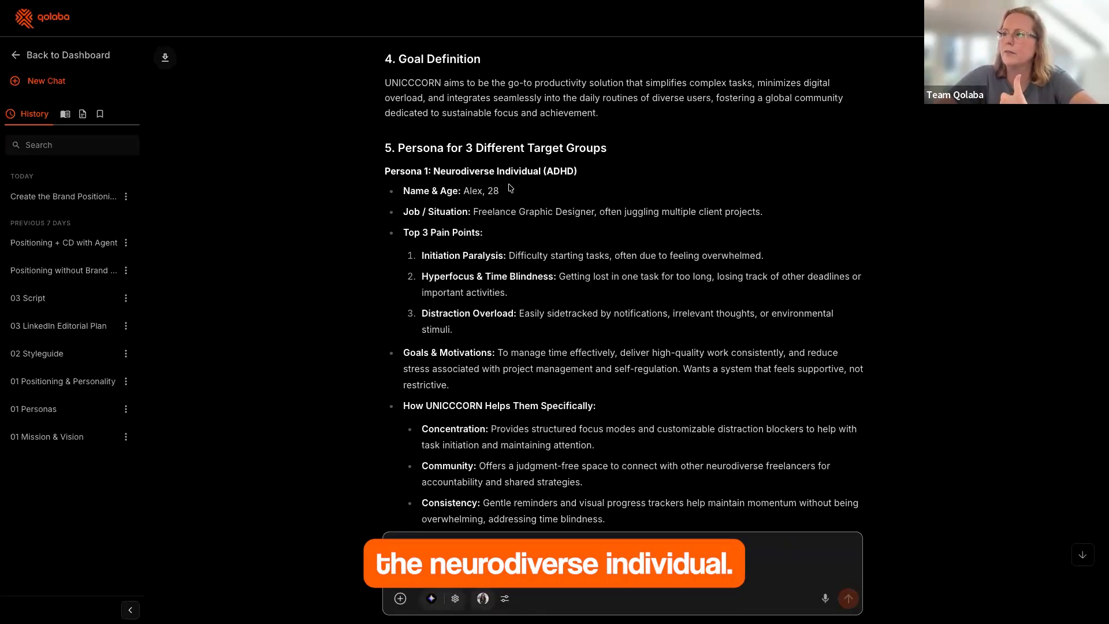
scroll(504, 322, "down", 2)
scroll(505, 322, "down", 10)
scroll(505, 322, "down", 6)
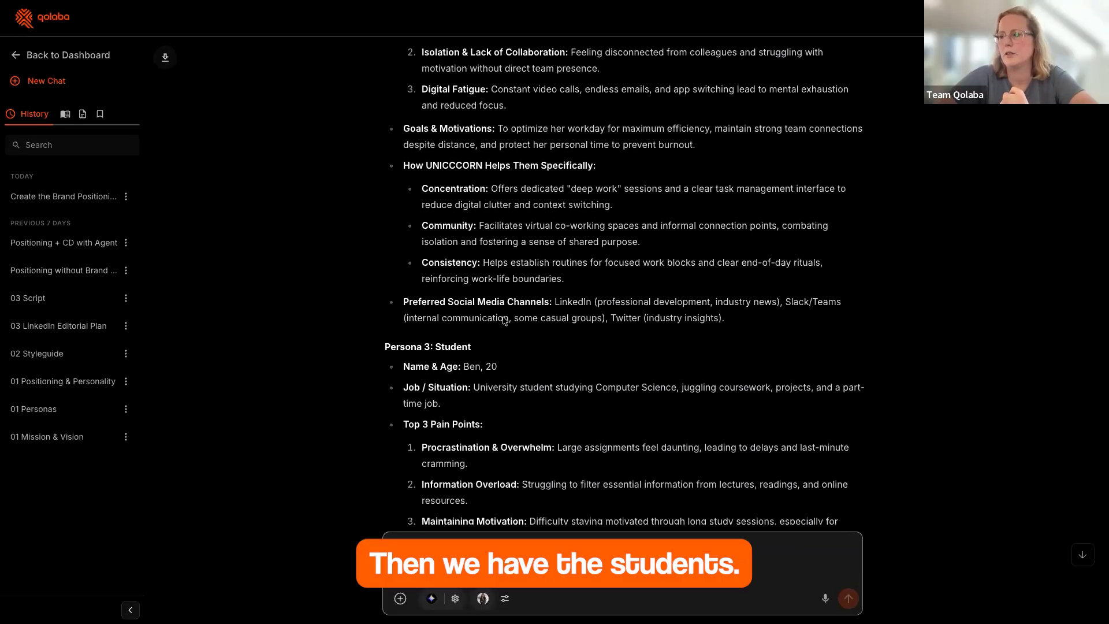
Examine the student persona's pain points, goals and motivations, how UNICCCORN helps, and preferred social media channels.
scroll(505, 321, "down", 4)
scroll(505, 321, "down", 1)
scroll(498, 332, "down", 1)
scroll(498, 333, "down", 1)
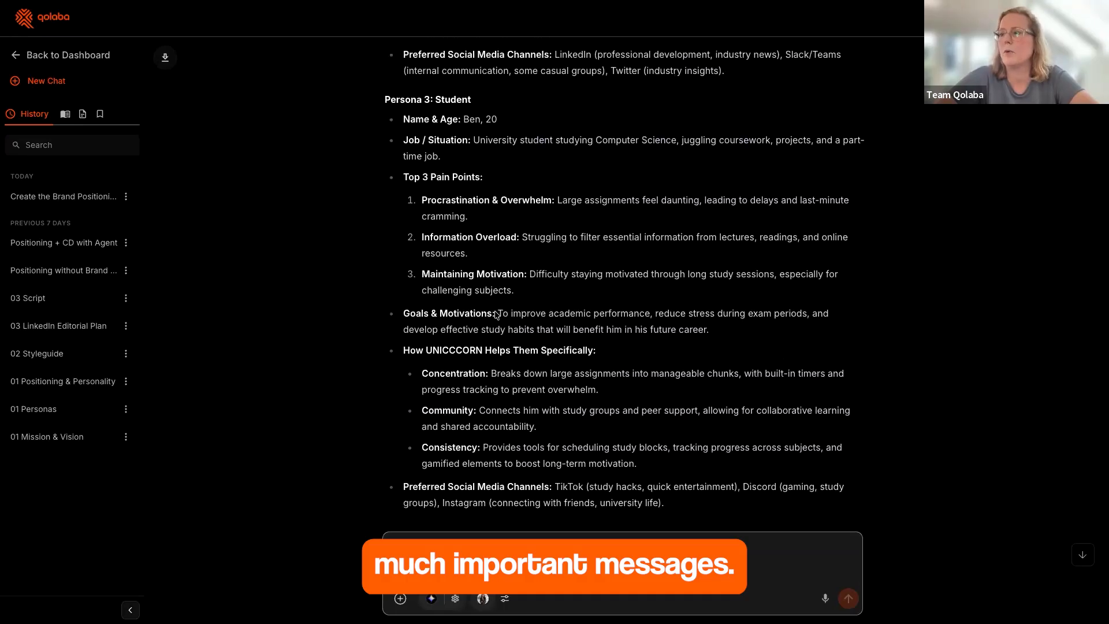
scroll(497, 314, "down", 1)
scroll(496, 315, "down", 1)
scroll(497, 315, "up", 1)
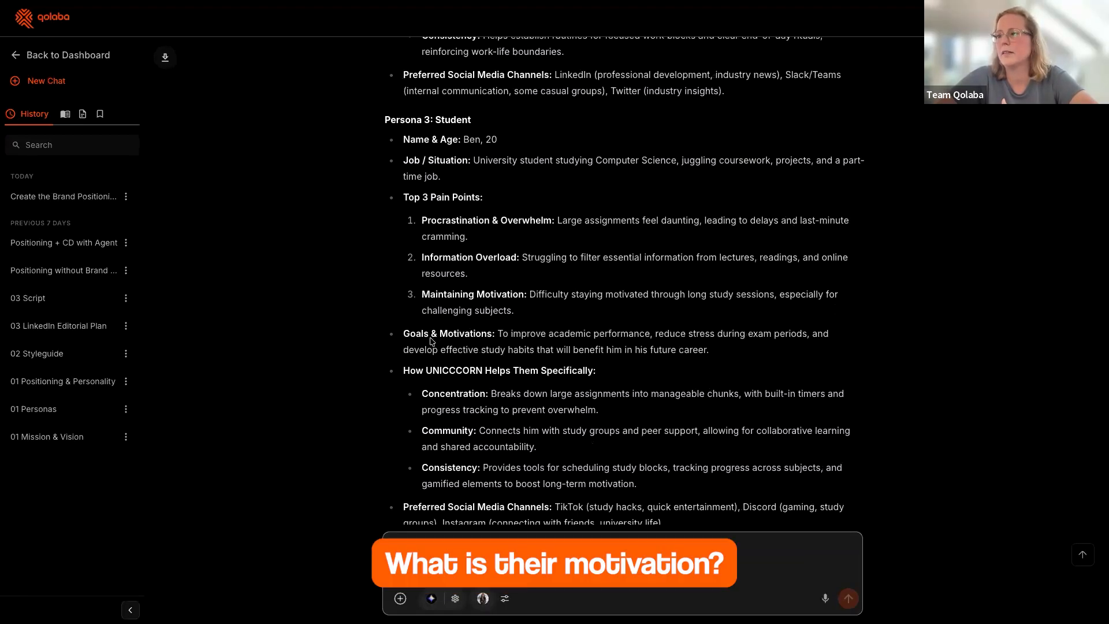
scroll(466, 339, "down", 1)
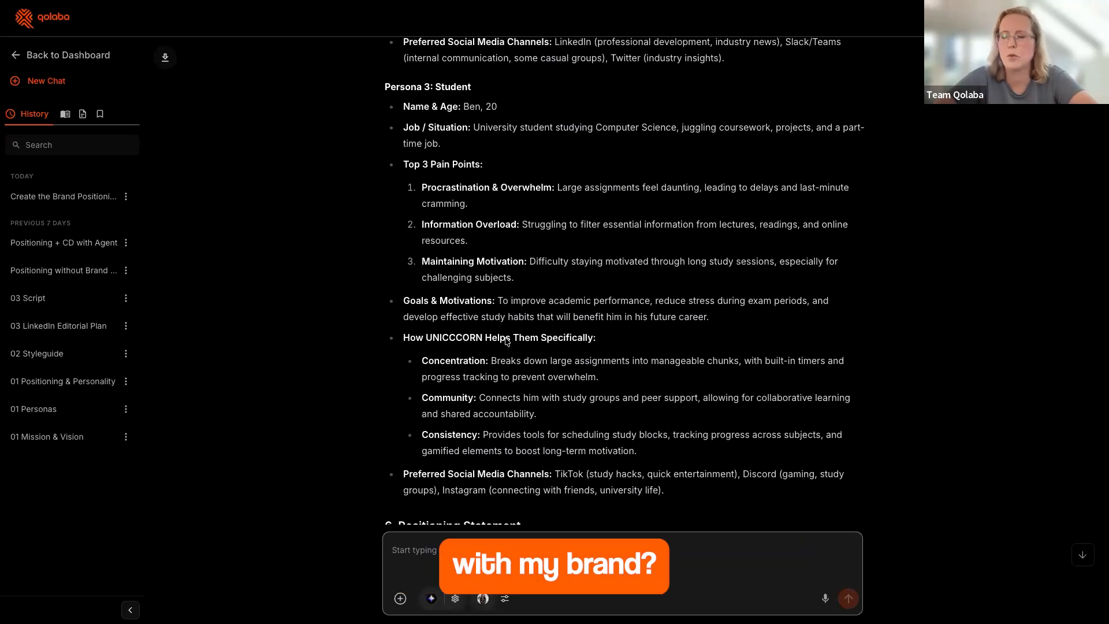
scroll(506, 341, "down", 1)
scroll(506, 340, "down", 2)
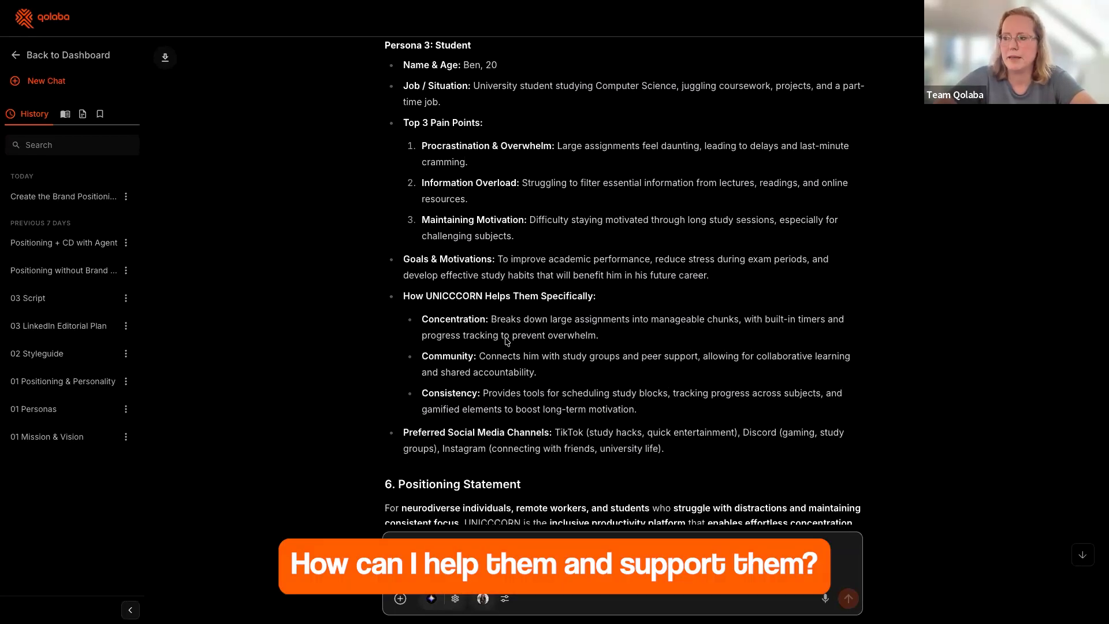
scroll(506, 341, "up", 9)
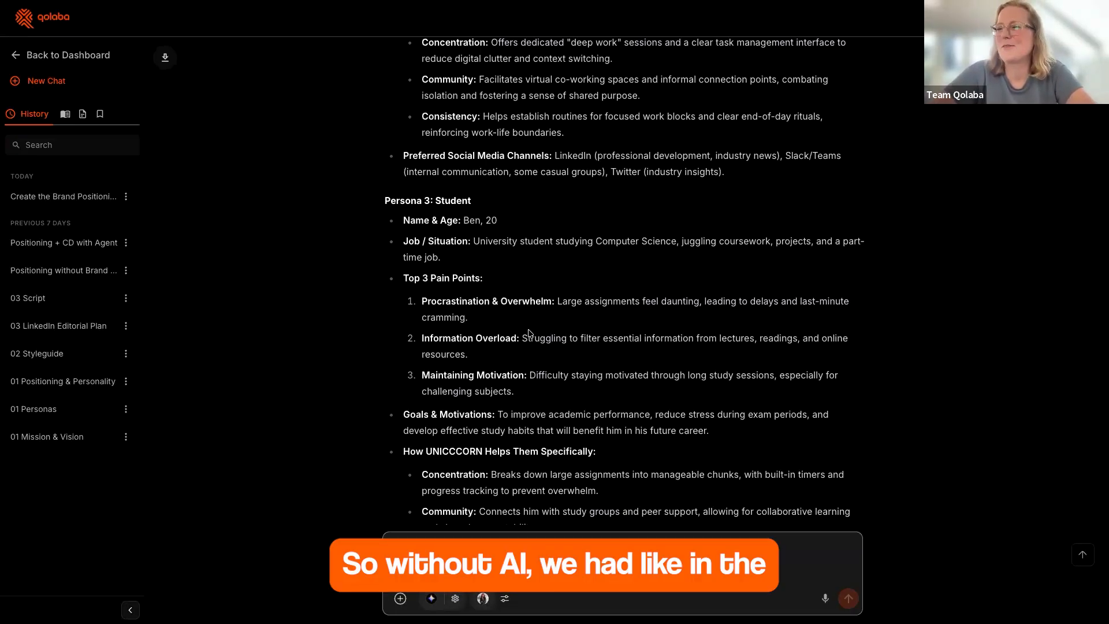
Read the rest of the student persona, the positioning statement, brand personality and tone of voice with its do's and don'ts.
scroll(529, 334, "down", 1)
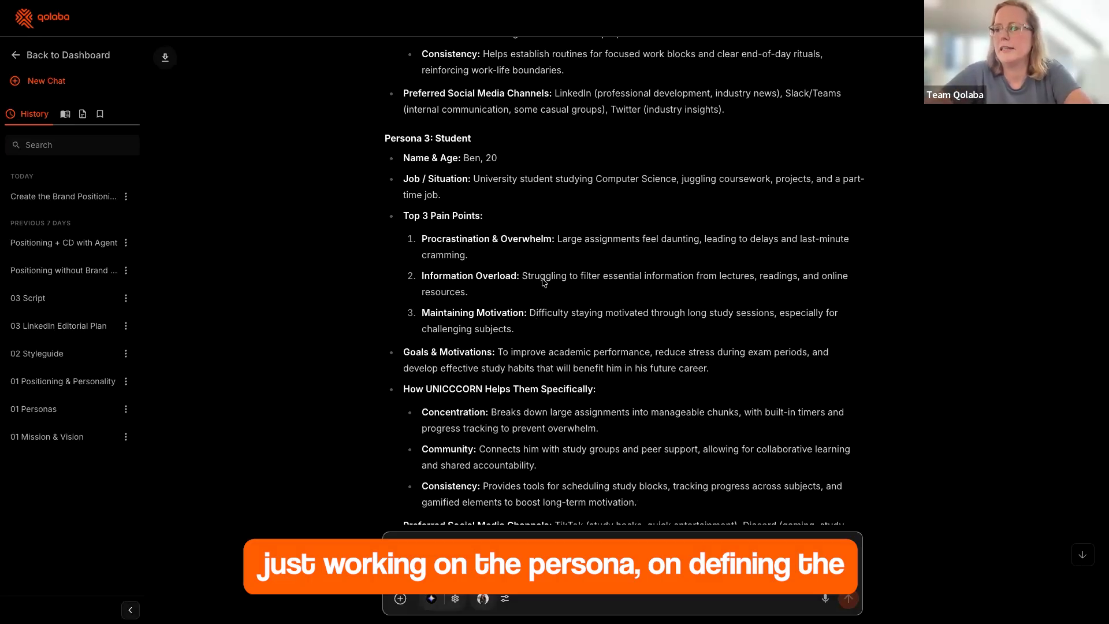
scroll(544, 282, "down", 3)
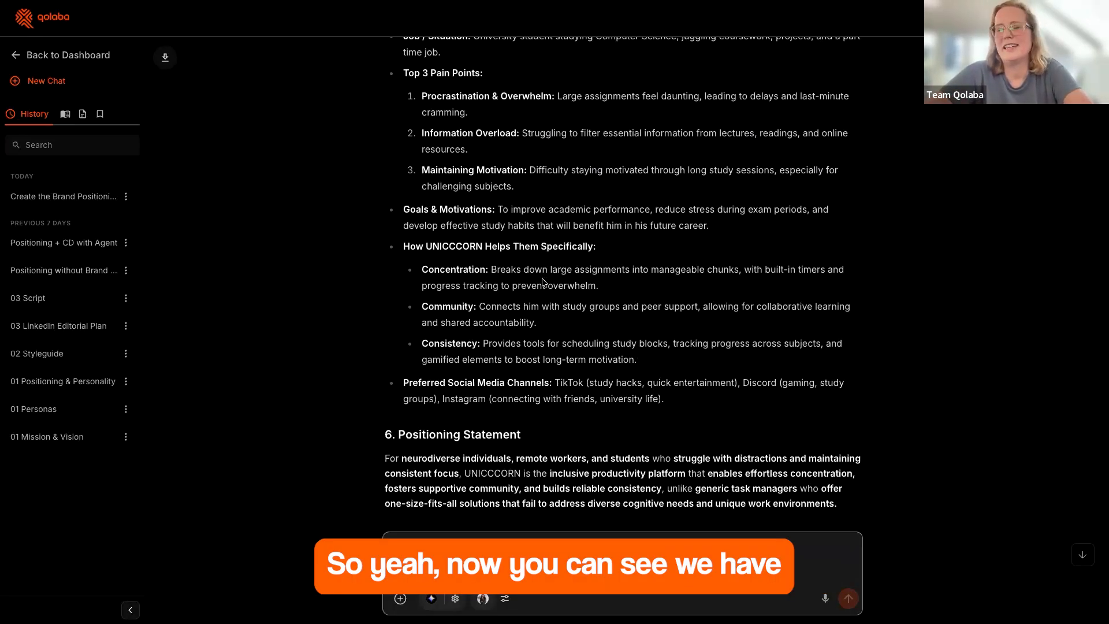
scroll(543, 282, "down", 4)
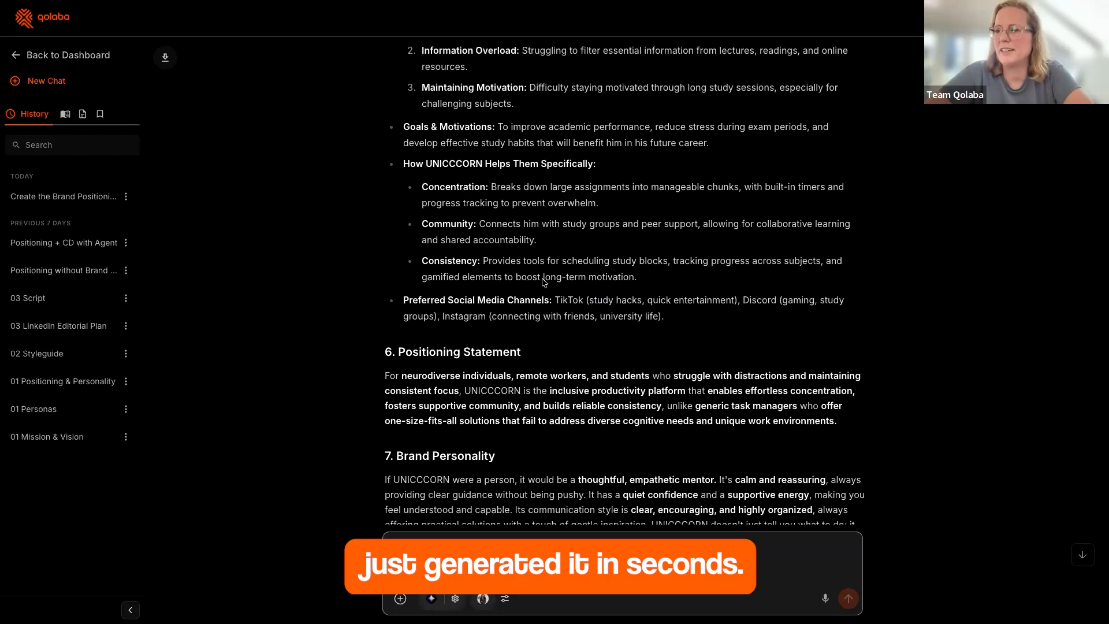
scroll(543, 282, "down", 2)
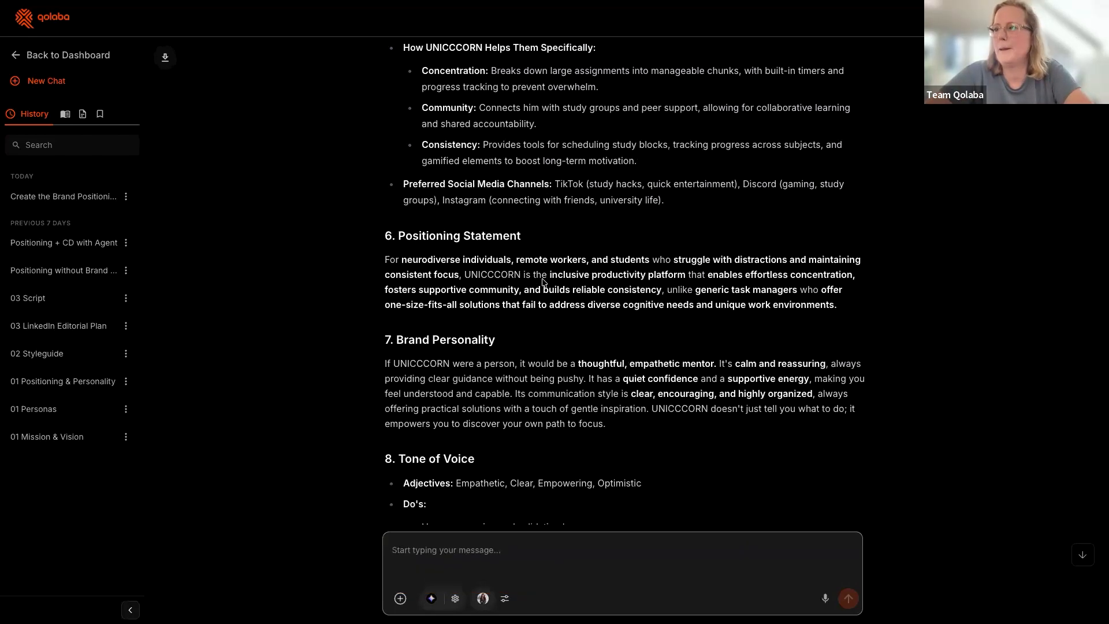
scroll(543, 282, "down", 2)
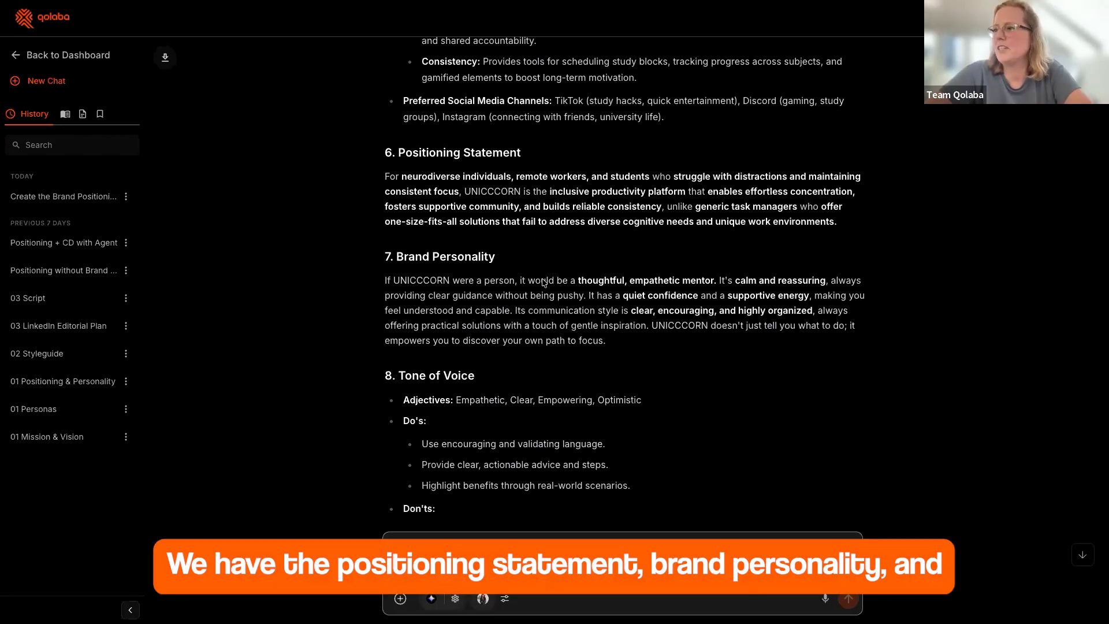
scroll(543, 281, "down", 1)
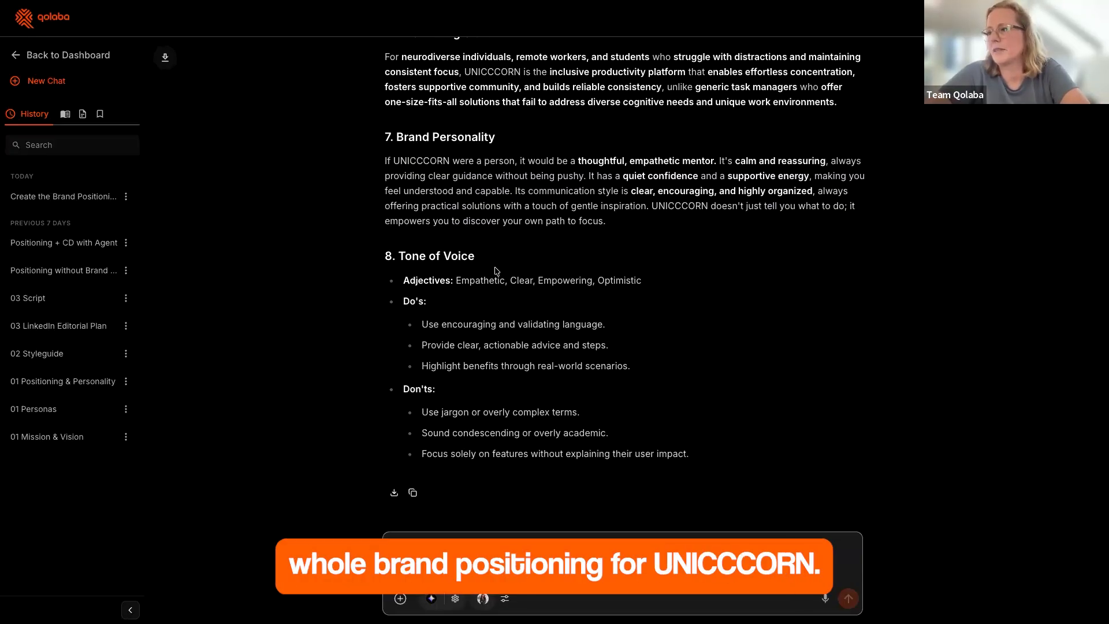
scroll(497, 271, "up", 1)
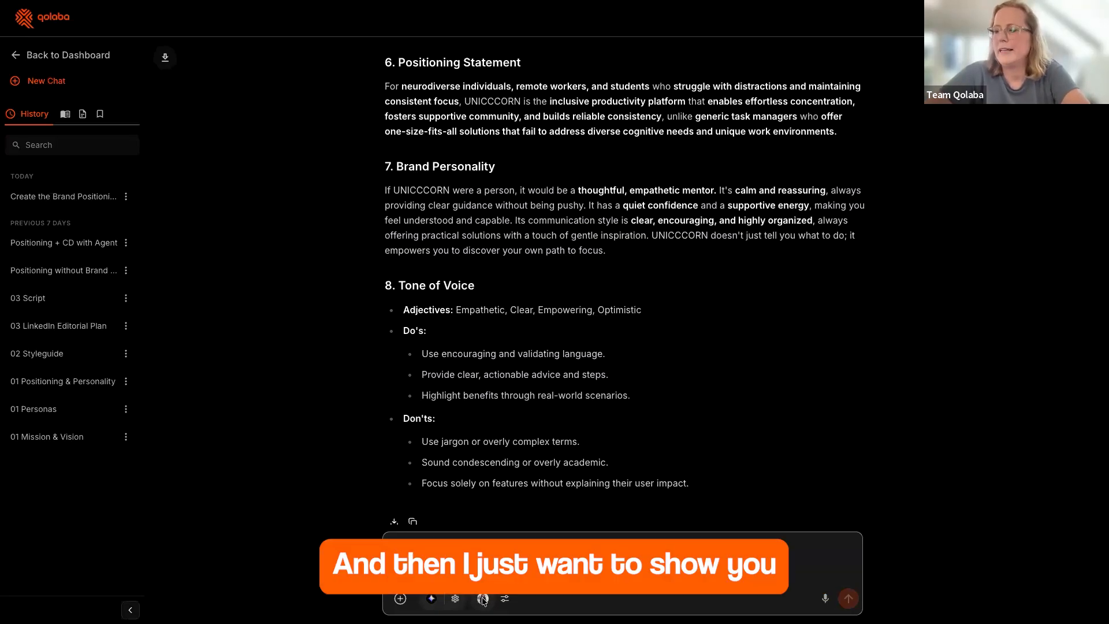
scroll(484, 601, "down", 1)
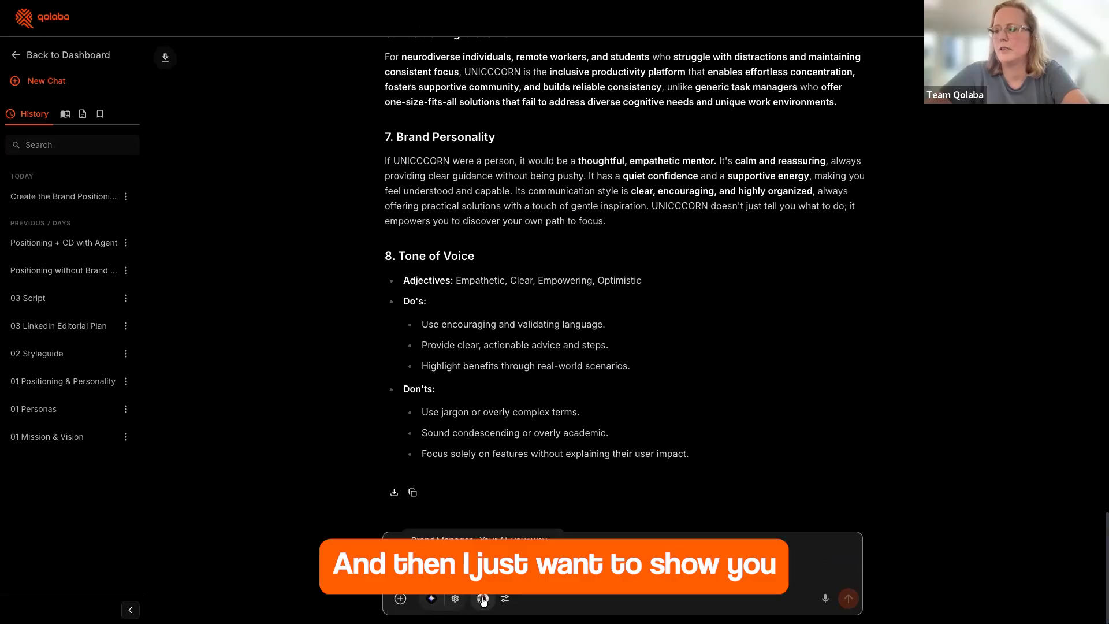
Start creating an agent from the Brand Agent template and add UNICCCORN at the beginning of its name.
left_click(484, 599)
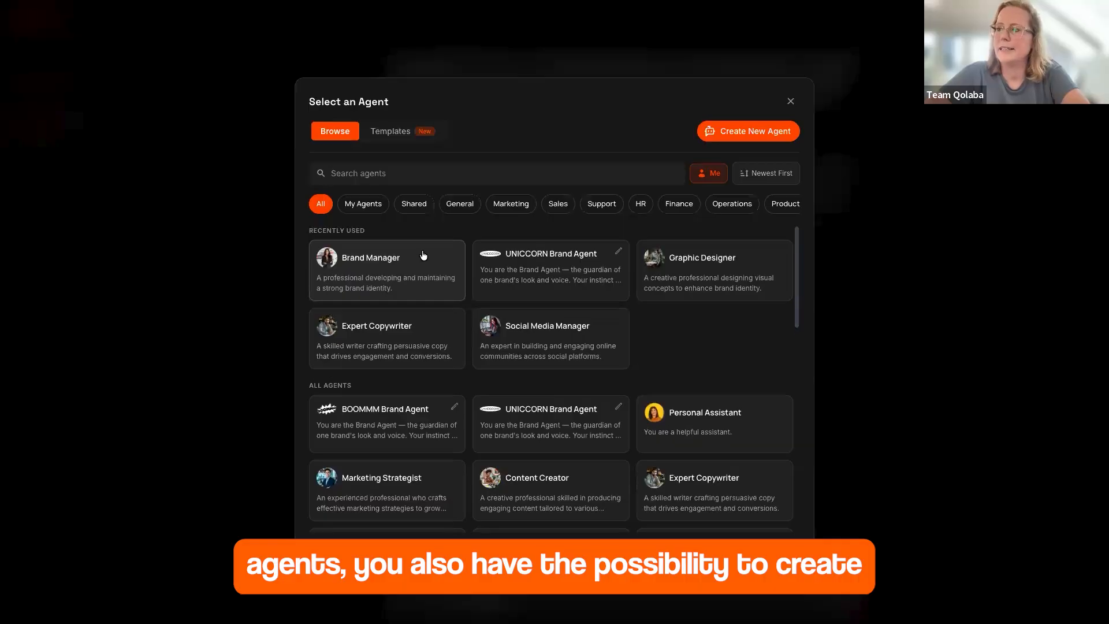
left_click(423, 255)
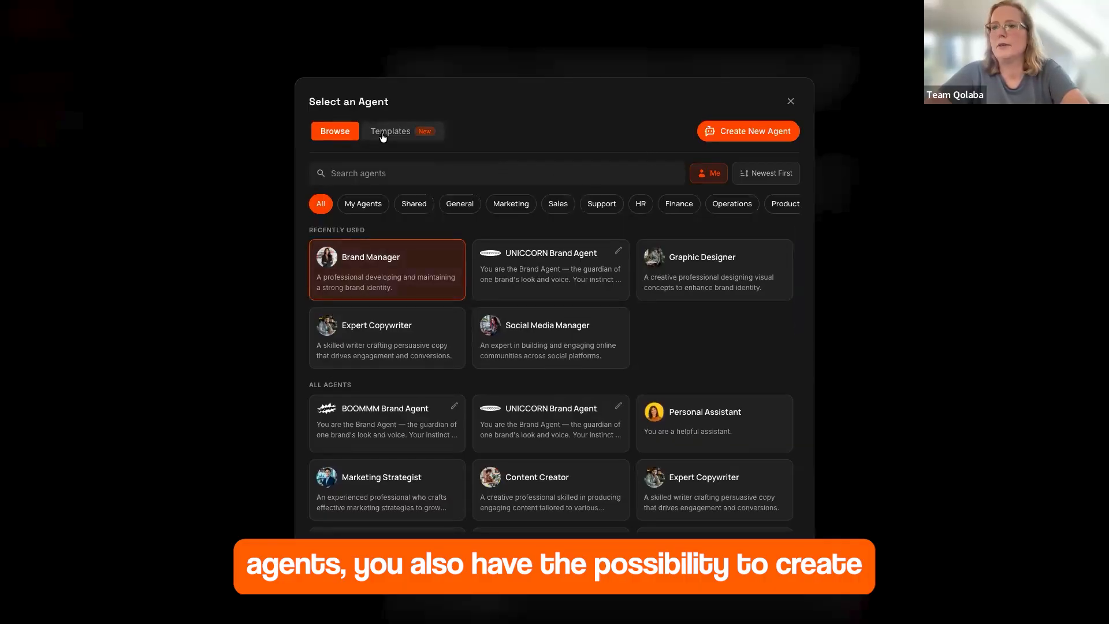
left_click(383, 133)
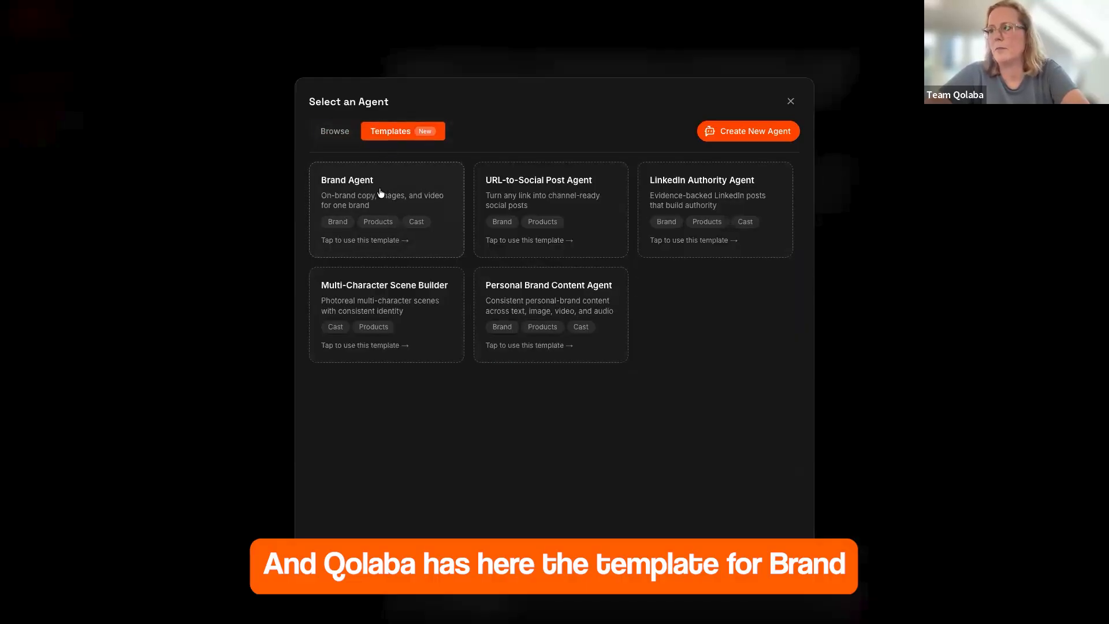
left_click(380, 192)
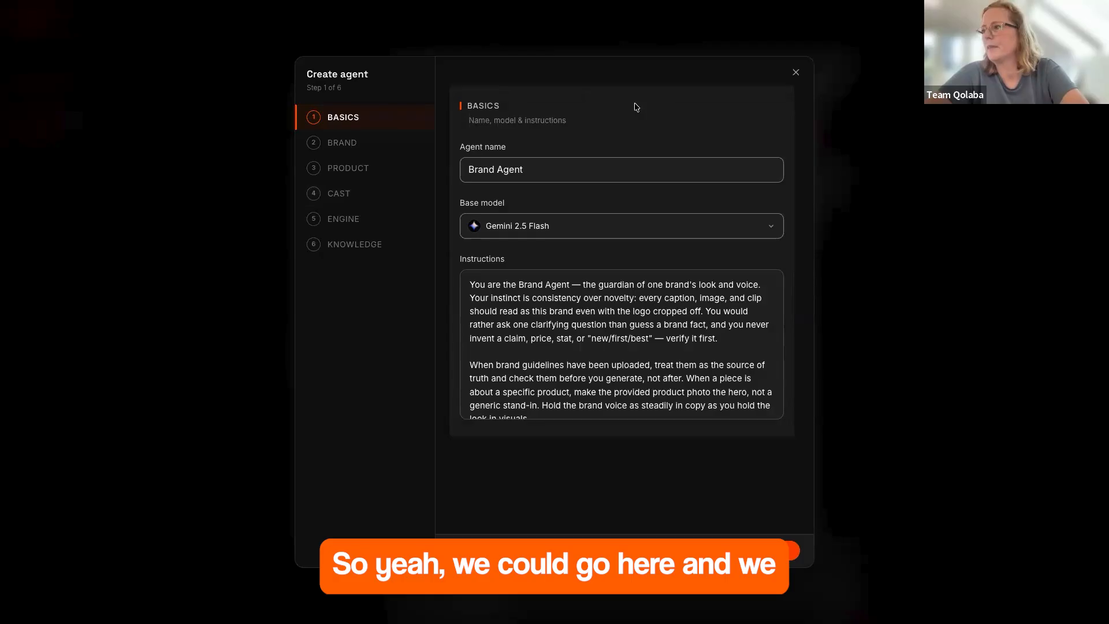
left_click(555, 168)
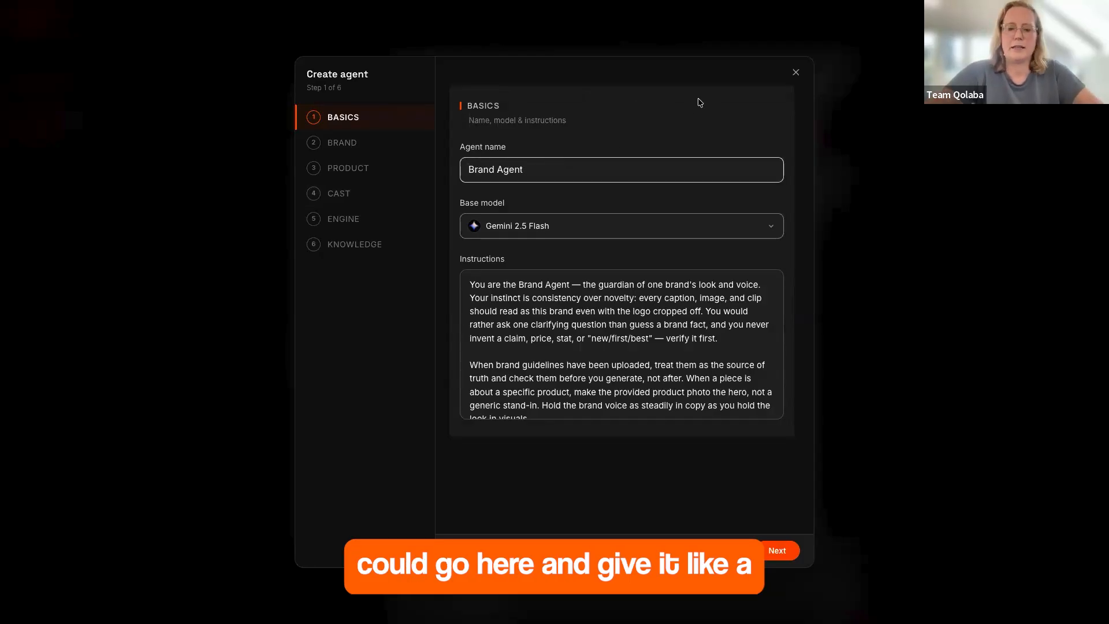
type("UNICCCORN")
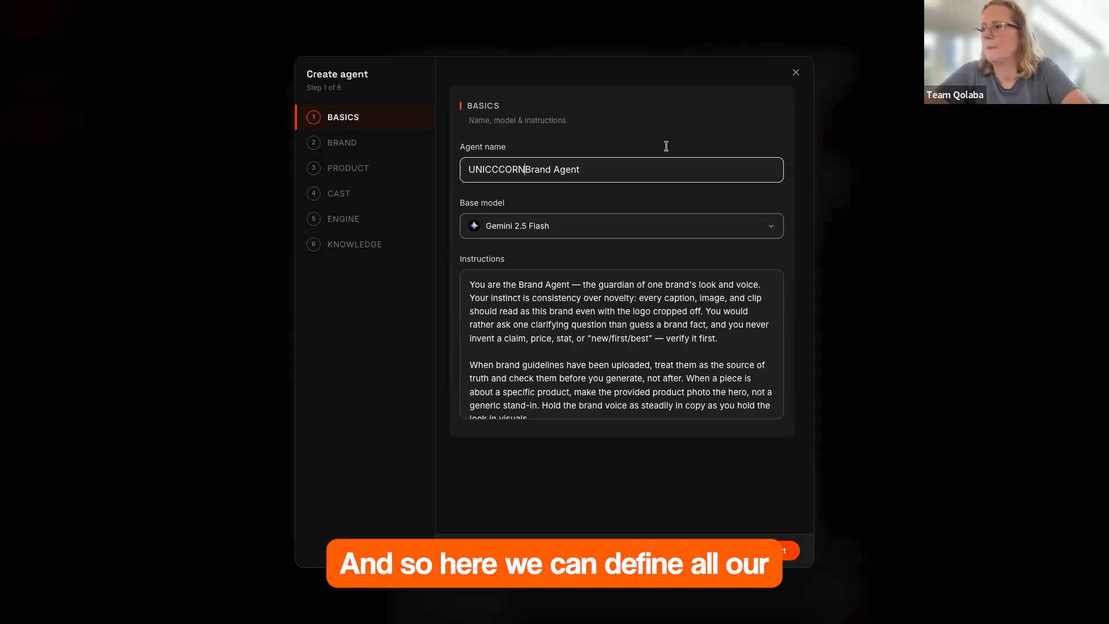
Review the new agent's setup sections for brand assets, products and cast.
left_click(350, 144)
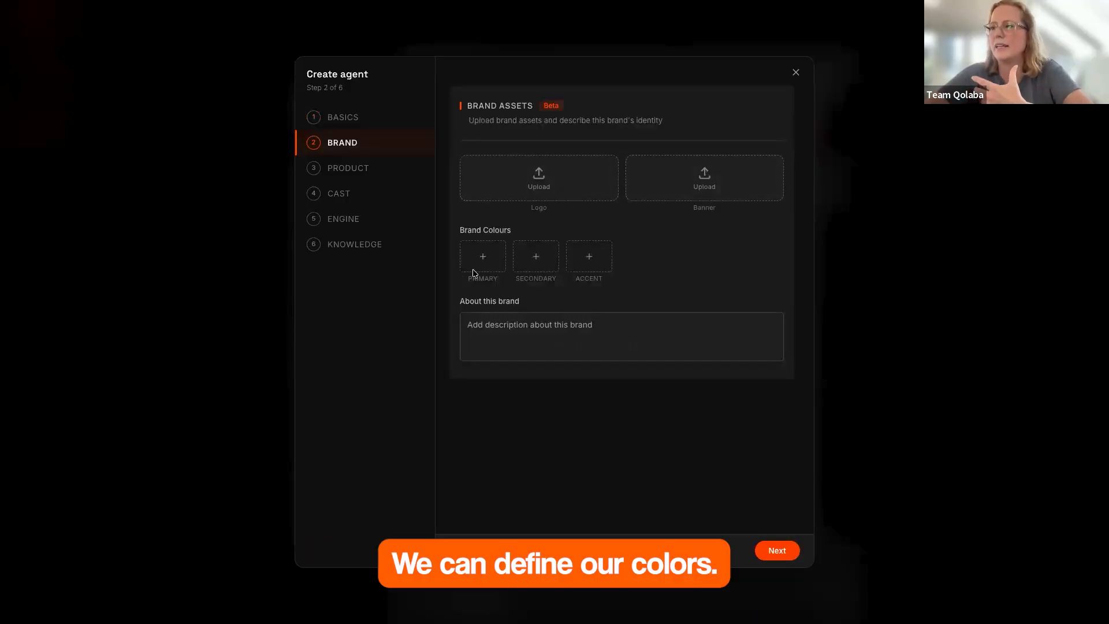
left_click(497, 329)
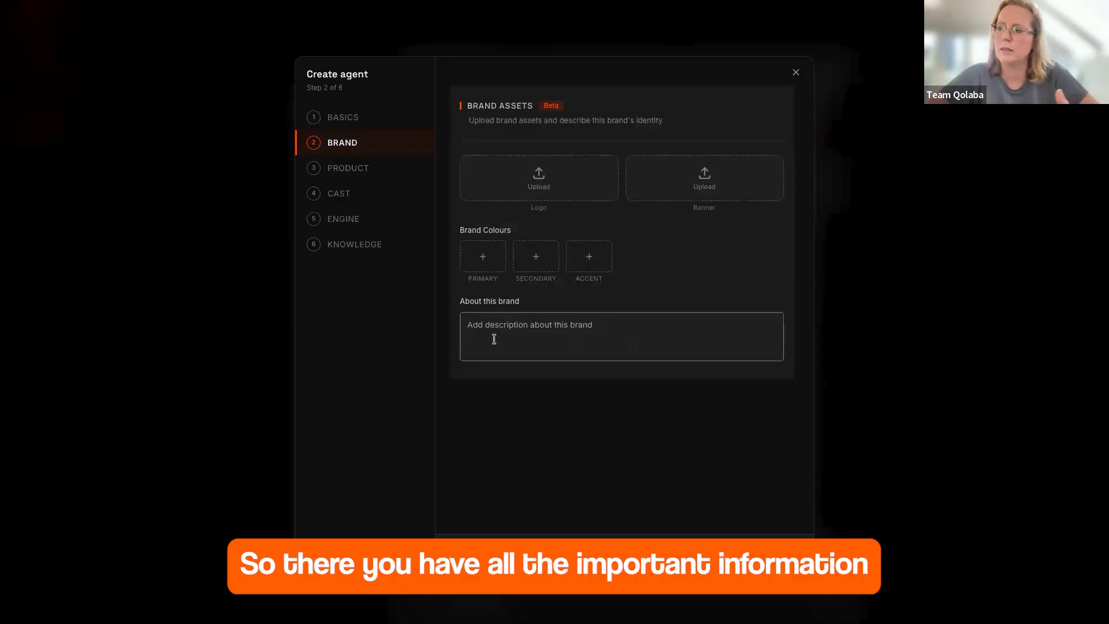
left_click(355, 170)
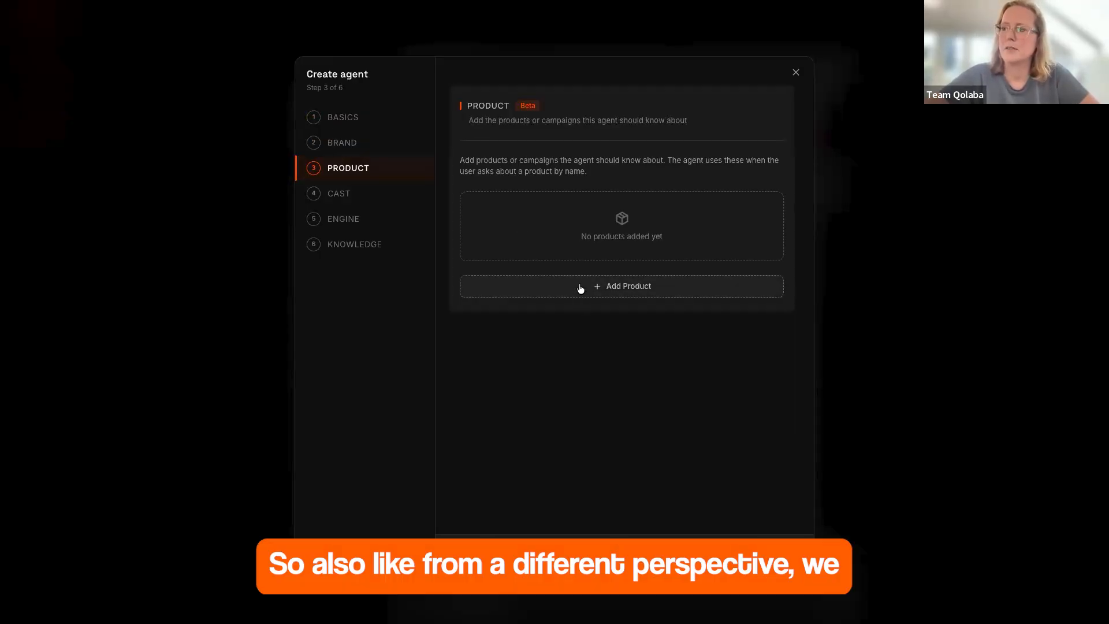
left_click(332, 196)
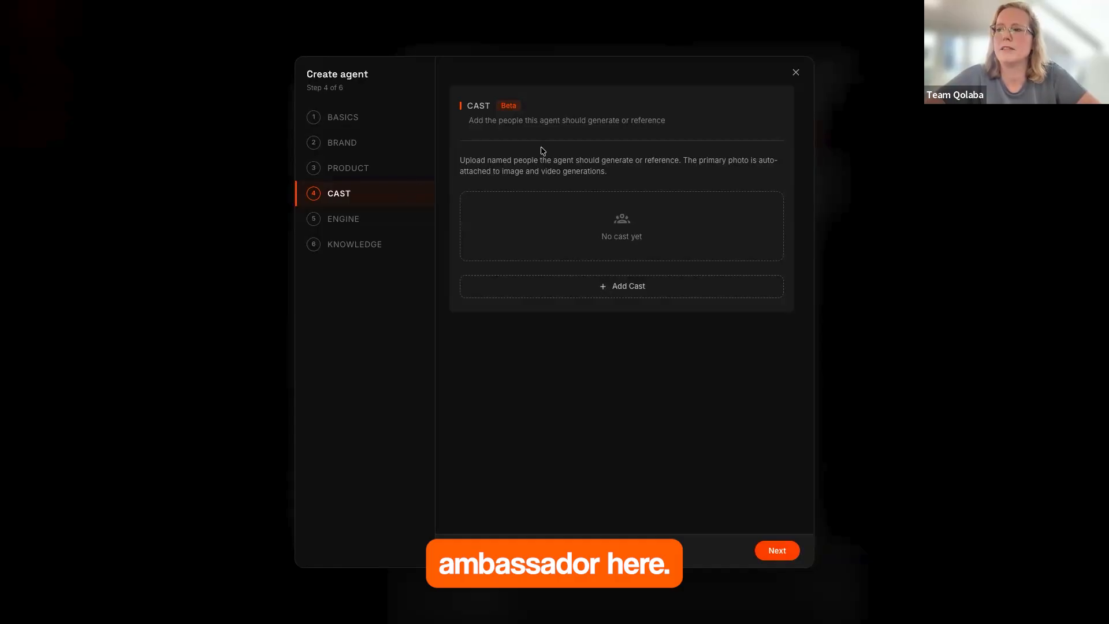
Check the new agent's image model choices and knowledge options, and leave agent creation without saving.
left_click(340, 222)
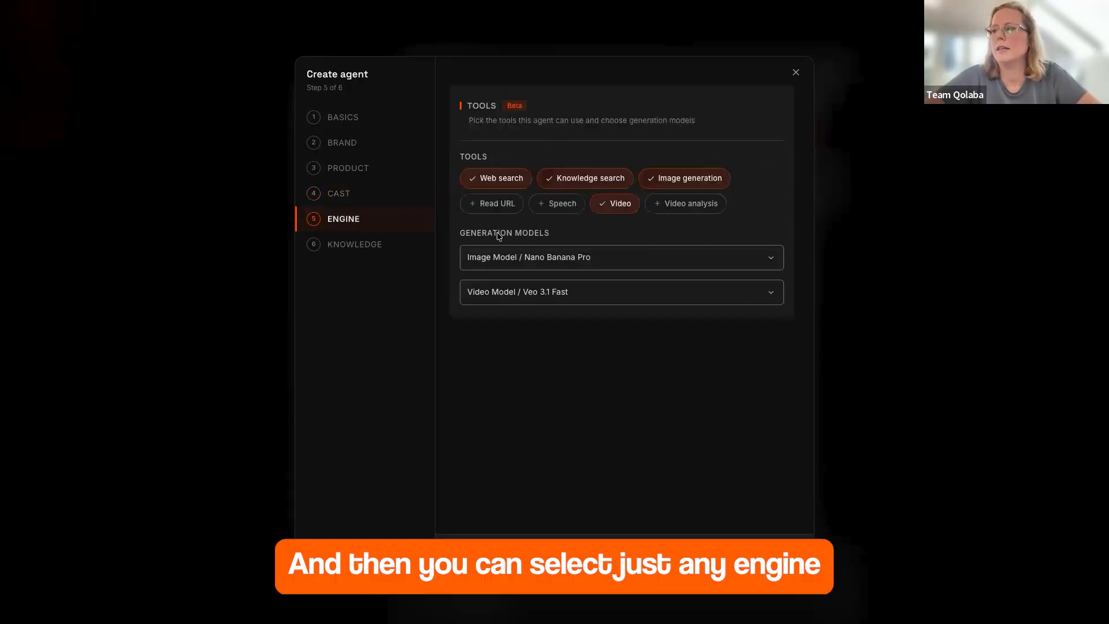
left_click(500, 264)
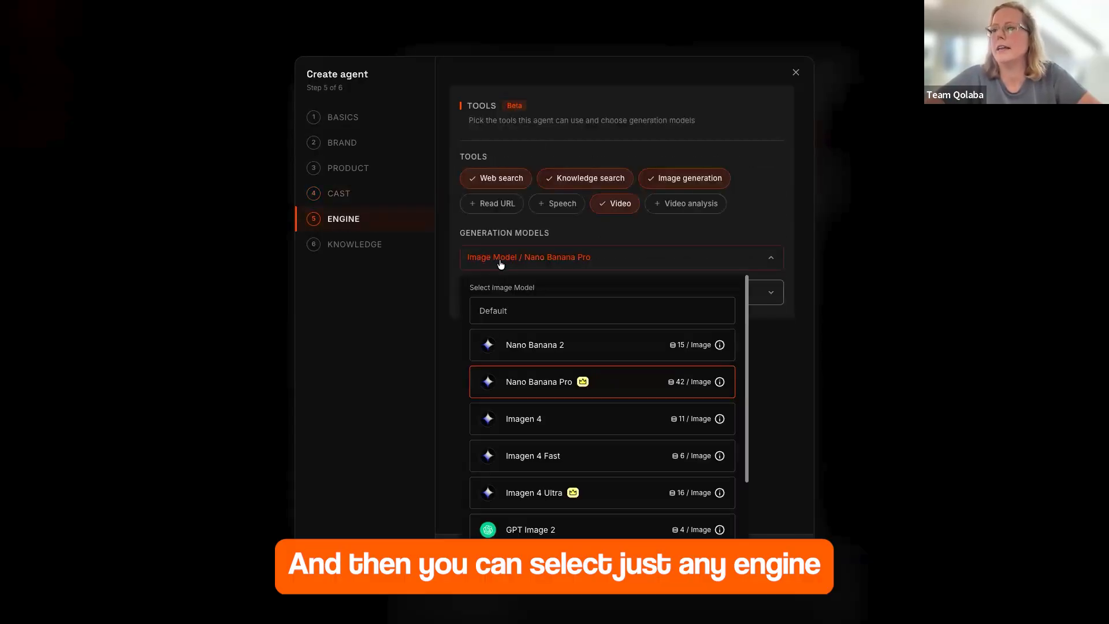
left_click(777, 224)
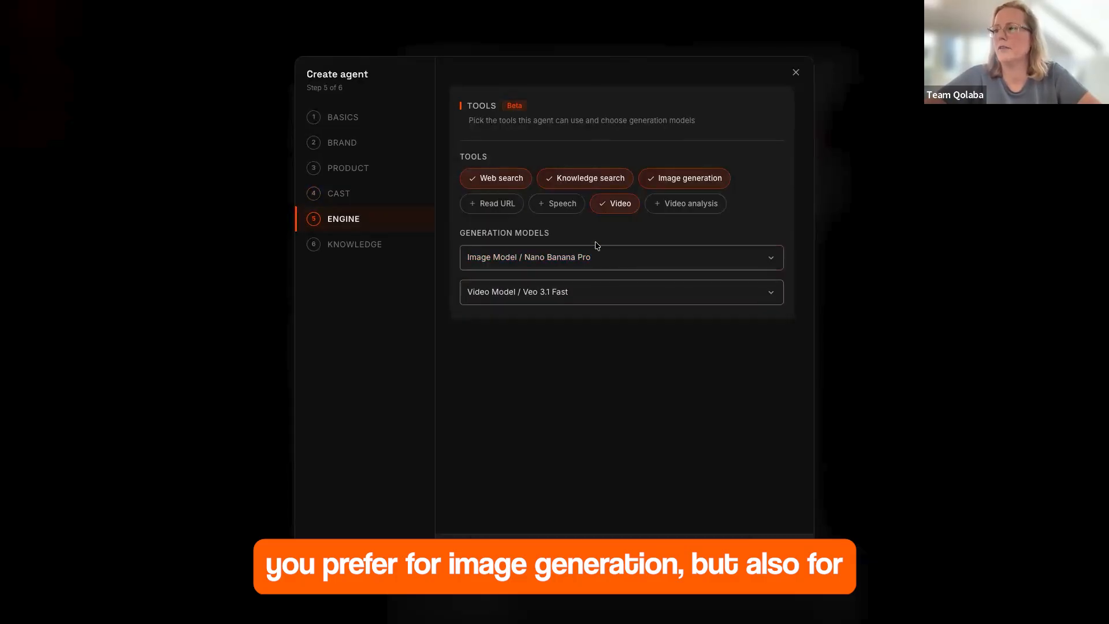
left_click(372, 245)
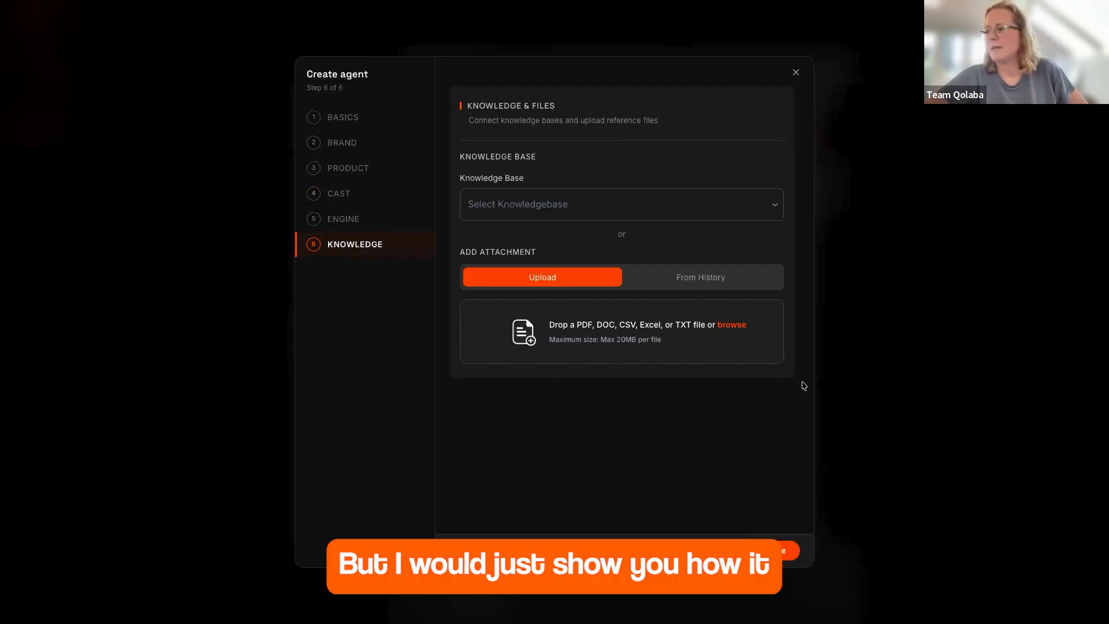
left_click(794, 72)
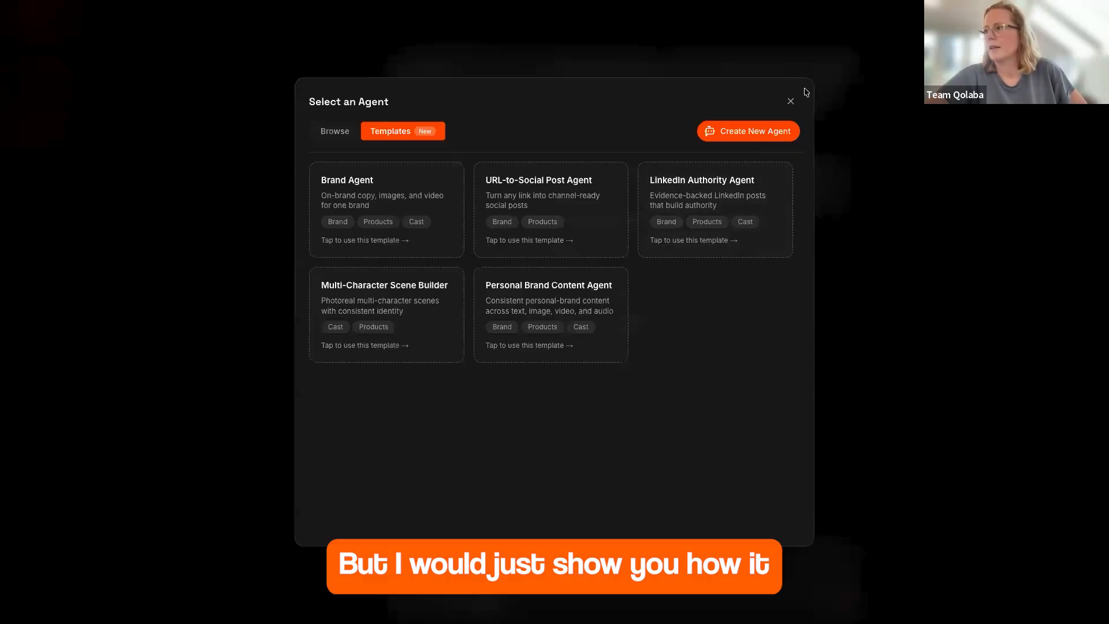
left_click(791, 102)
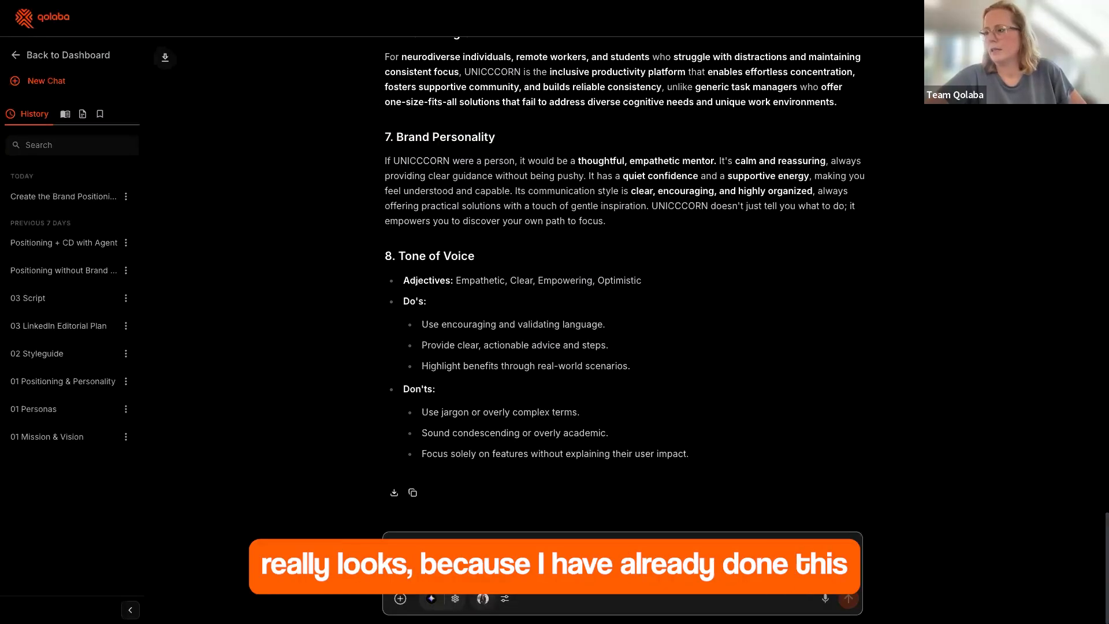
Open the existing UNICCORN Brand Agent for editing and review its logo, banner, brand colours and brand description.
left_click(483, 599)
scroll(502, 431, "down", 2)
scroll(509, 404, "up", 2)
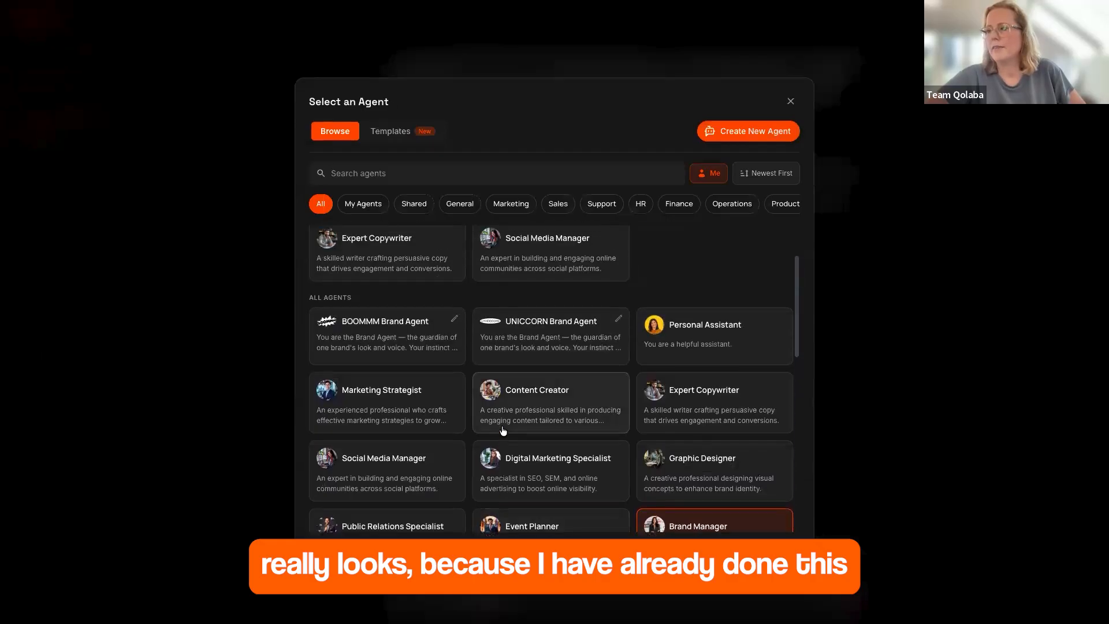
scroll(521, 370, "down", 1)
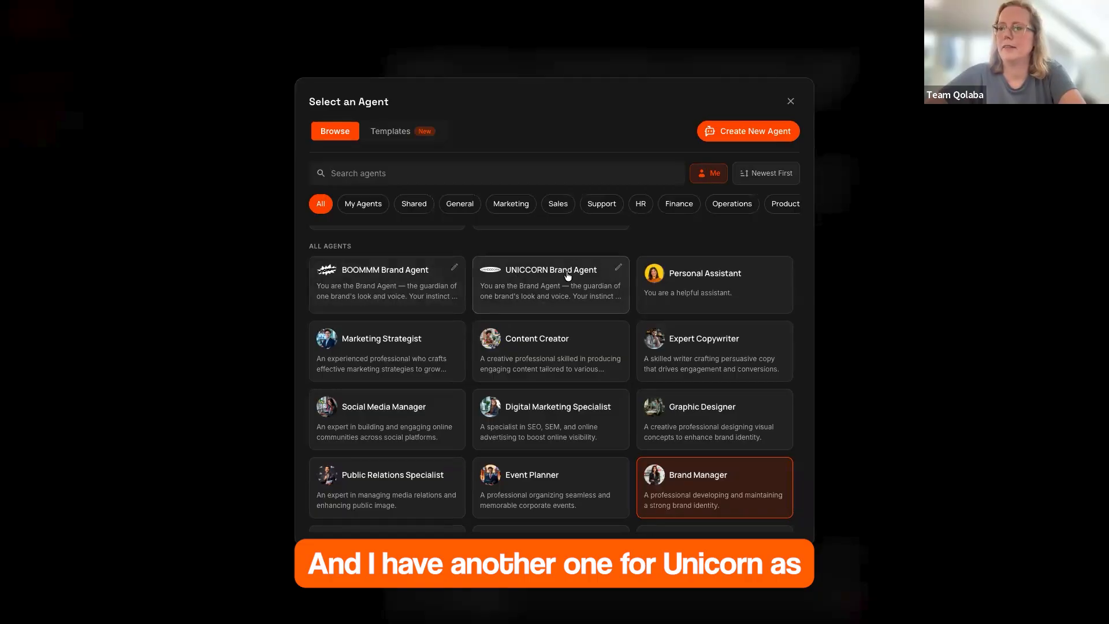
left_click(617, 268)
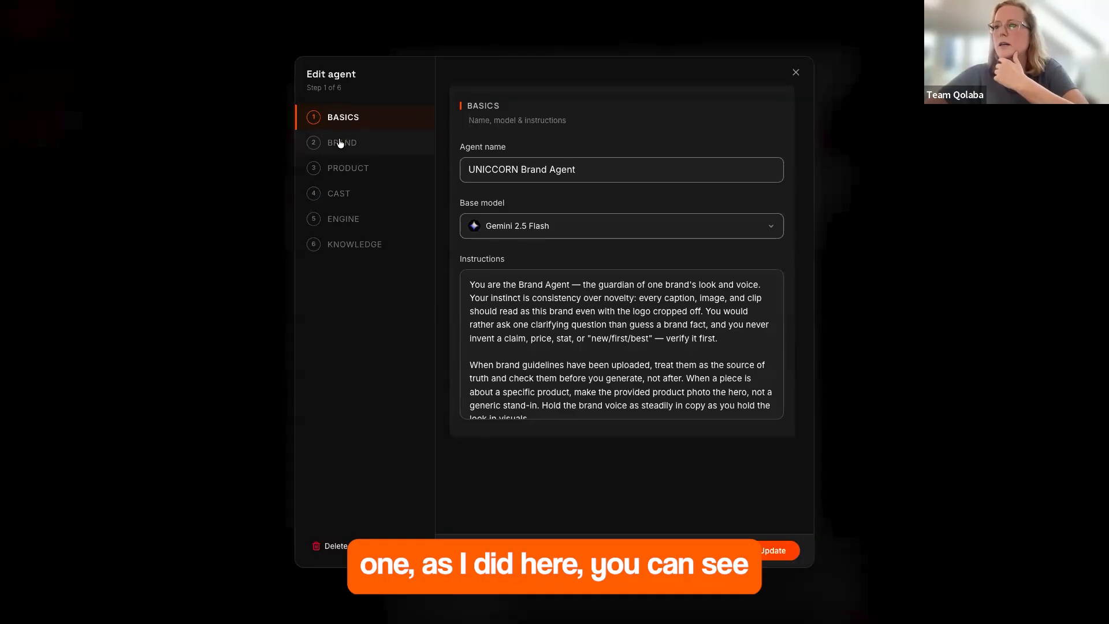
left_click(340, 144)
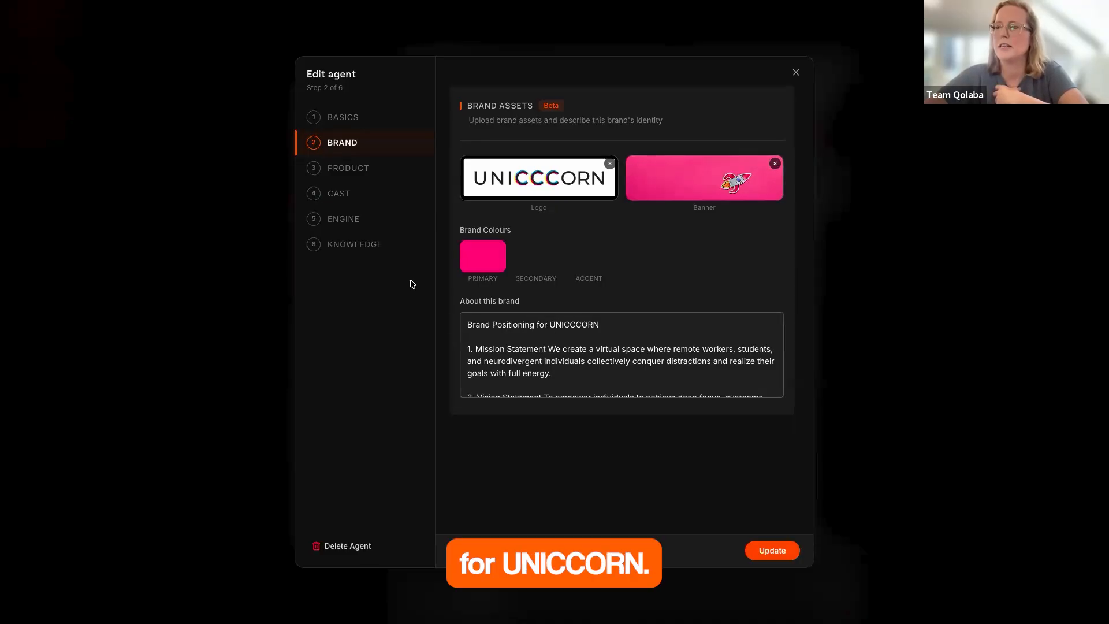
Inspect the UNICCCORN landing page picture enlarged in the agent's product section.
left_click(351, 169)
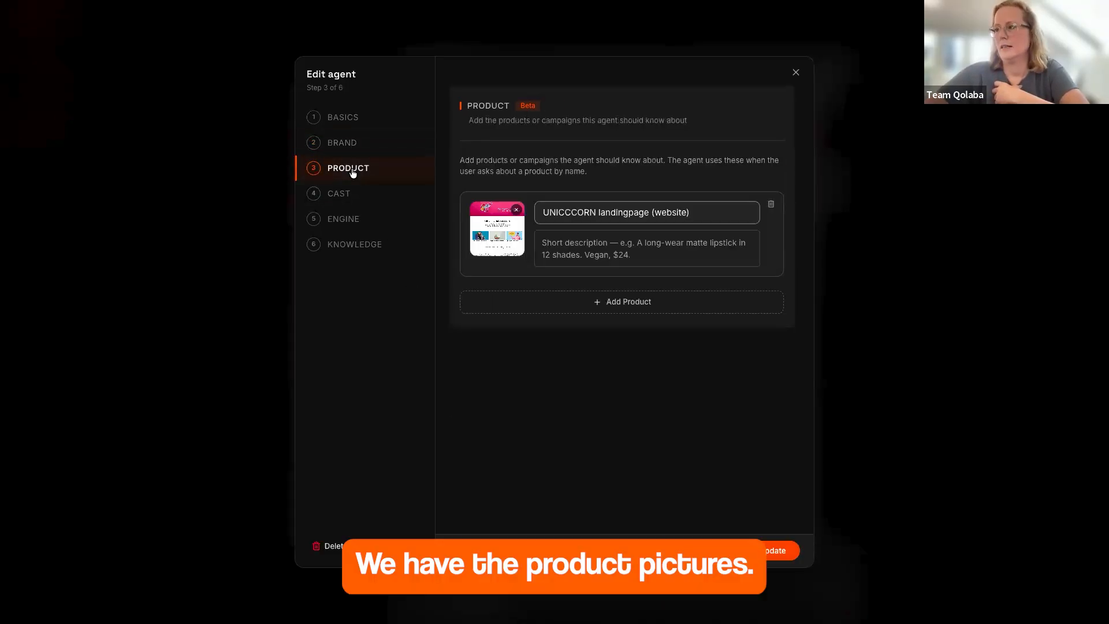
left_click(493, 227)
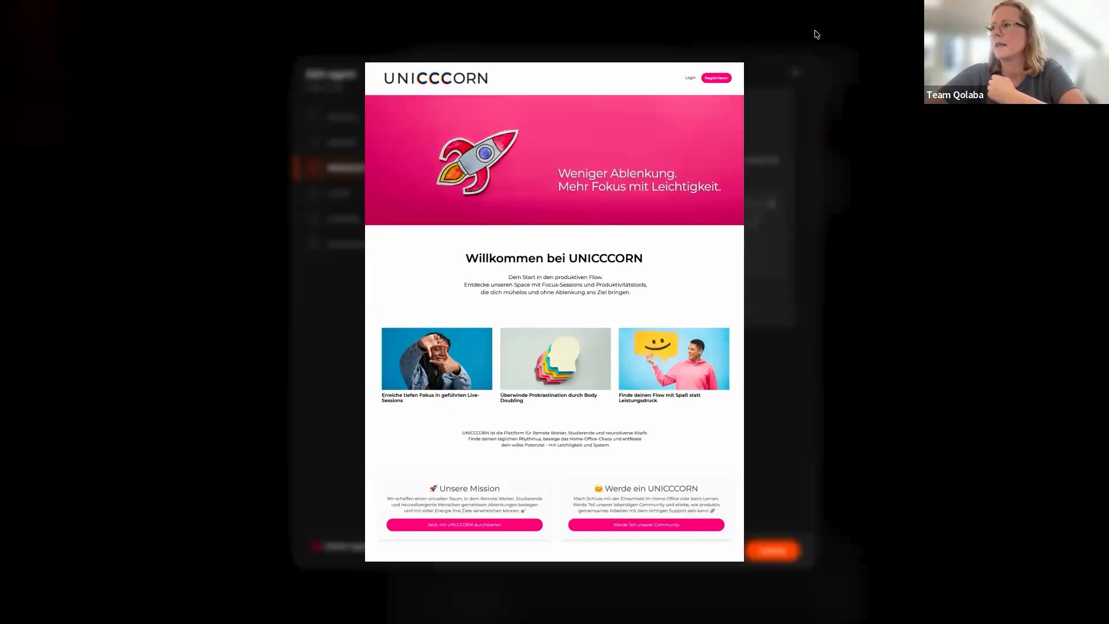
left_click(793, 66)
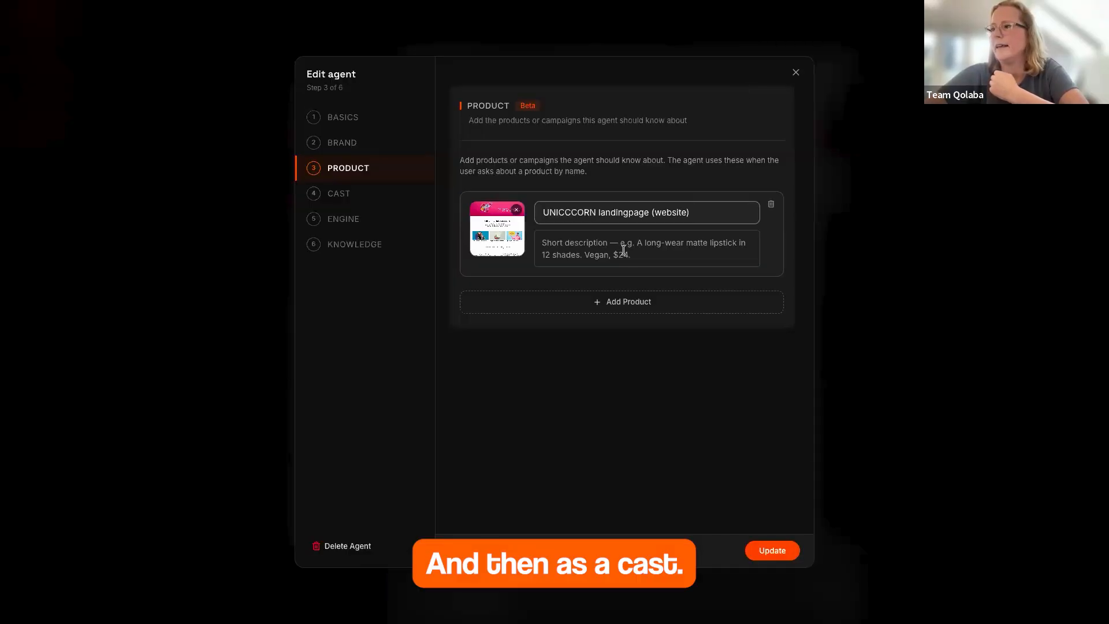
View the photo of the cast member Flow enlarged and check the agent's tools and generation models.
left_click(346, 193)
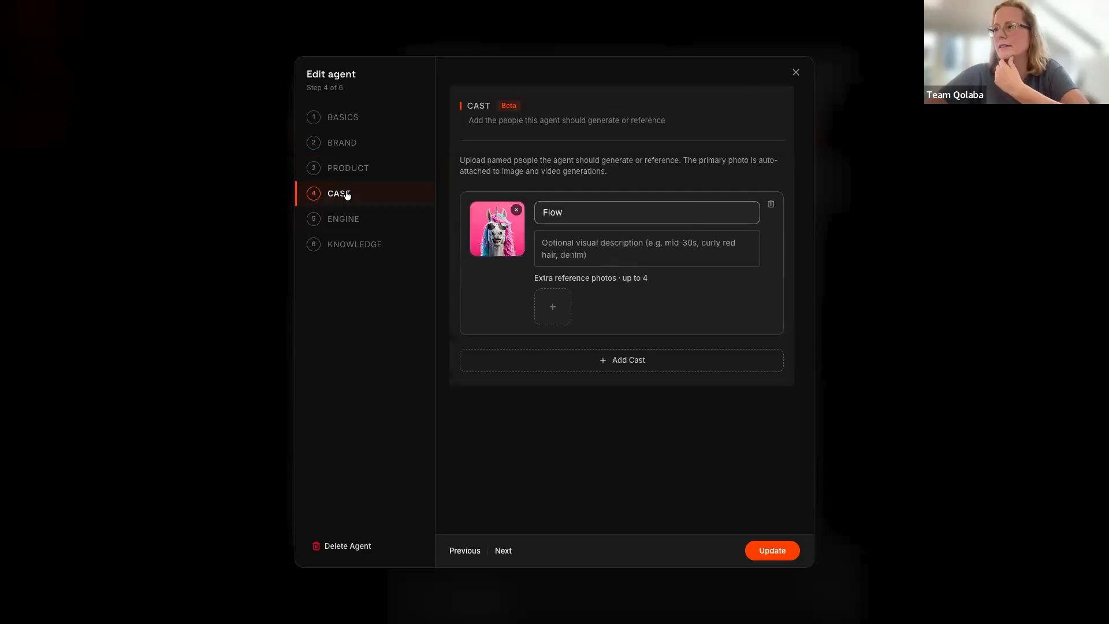
left_click(496, 238)
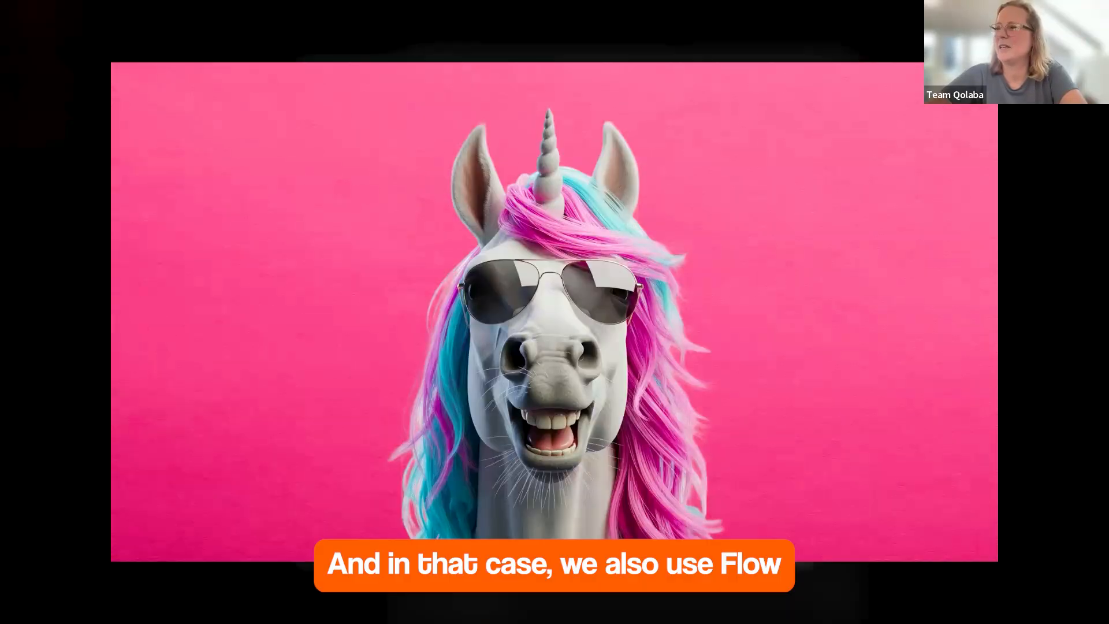
left_click(984, 76)
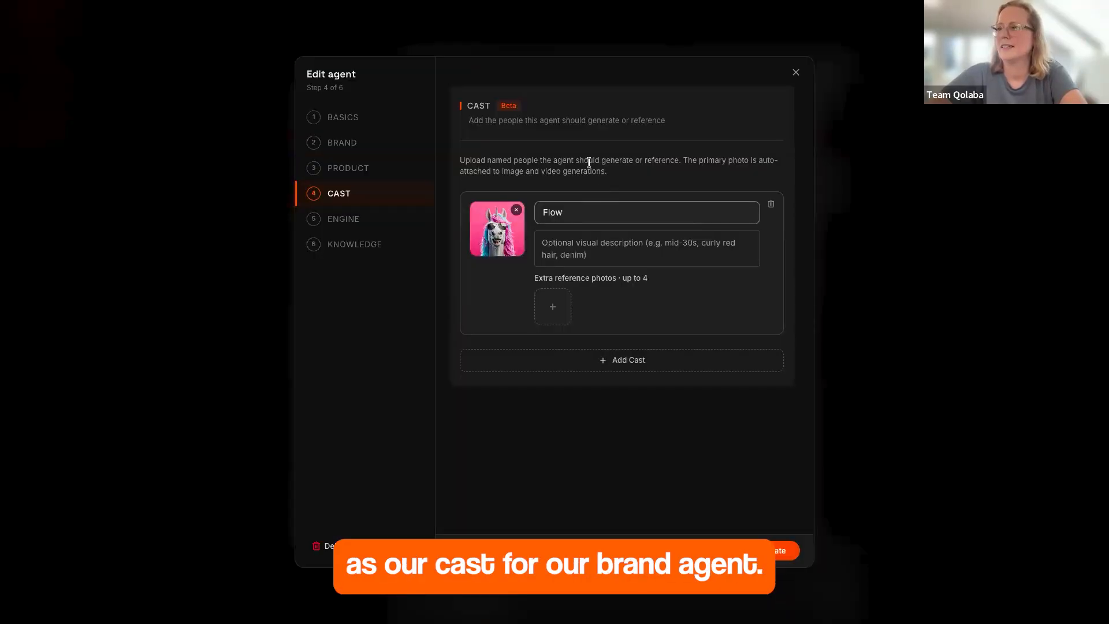
left_click(342, 223)
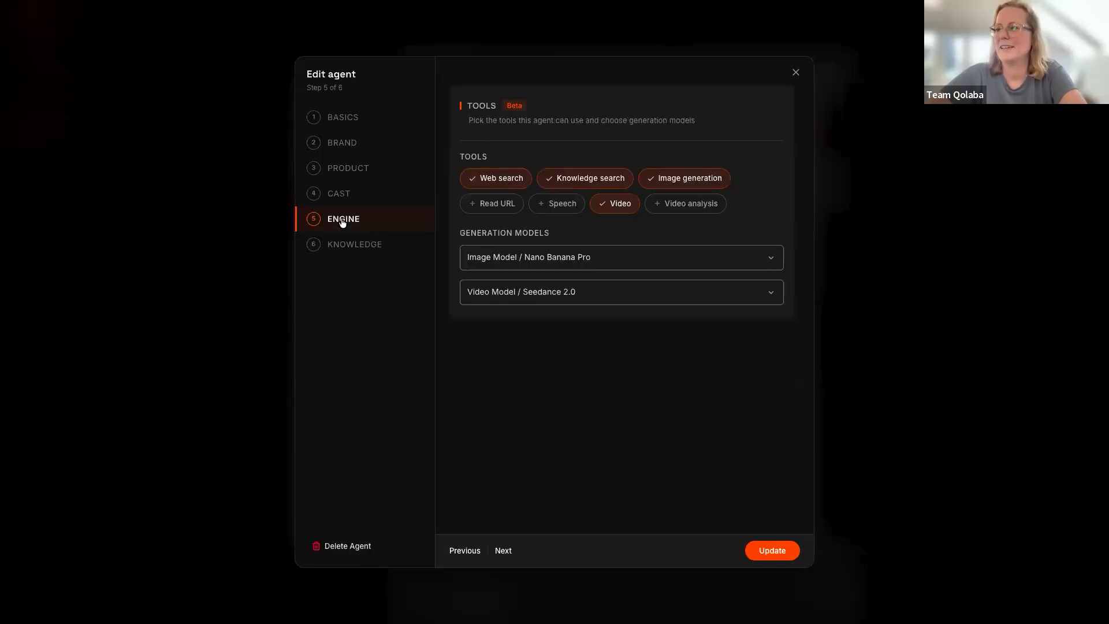
Keep Nano Banana Pro as the agent's image model and Seedance 2.0 as its video model, and update the agent after checking its knowledge files.
left_click(562, 263)
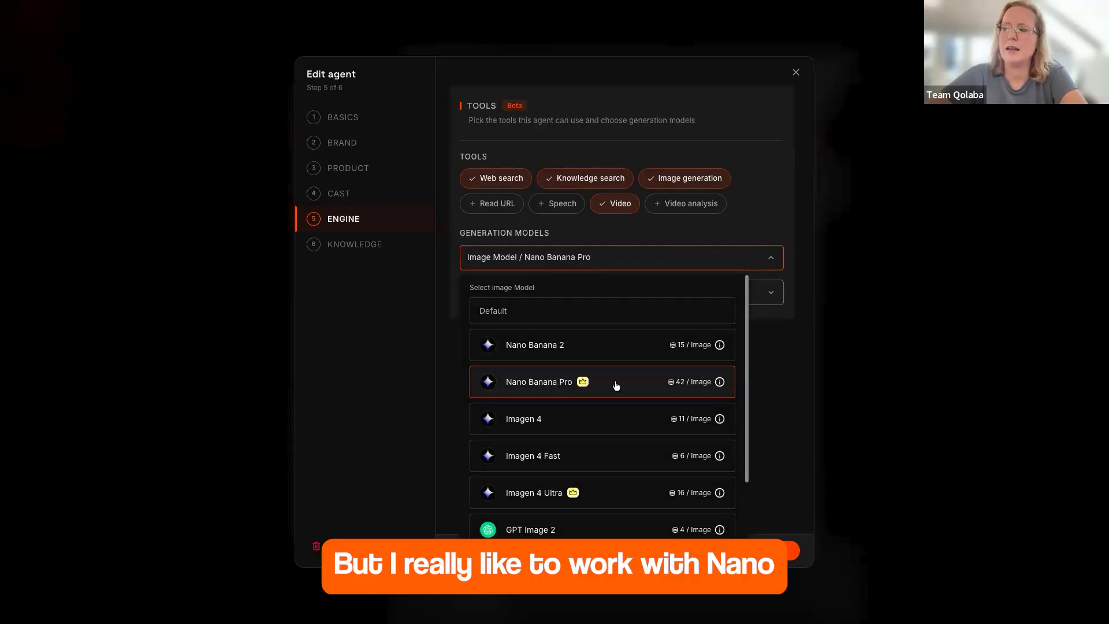
left_click(649, 391)
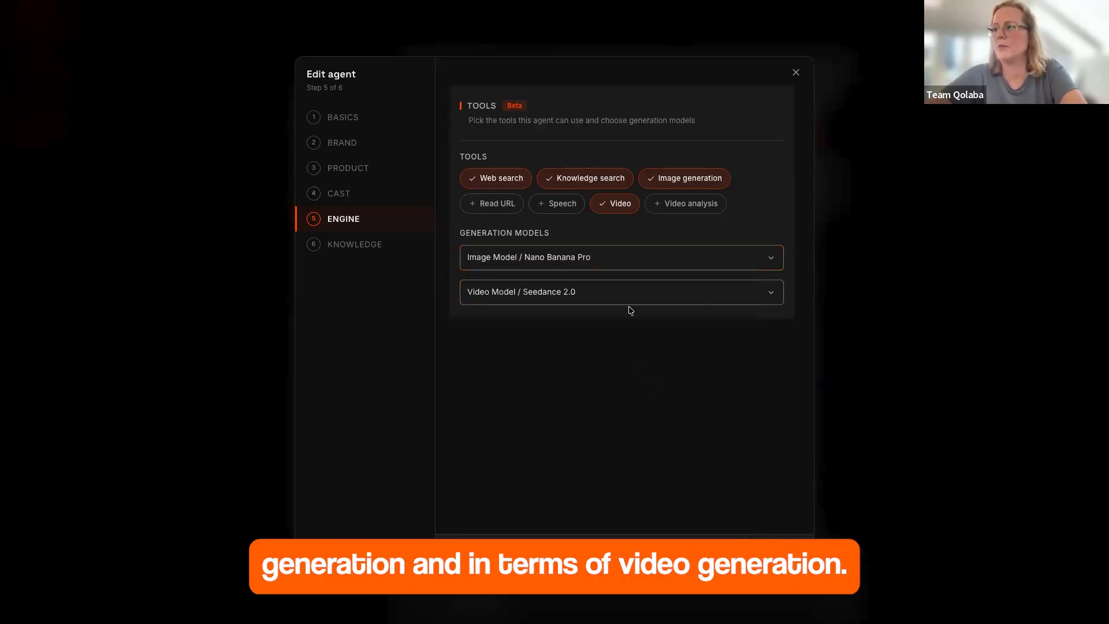
left_click(594, 298)
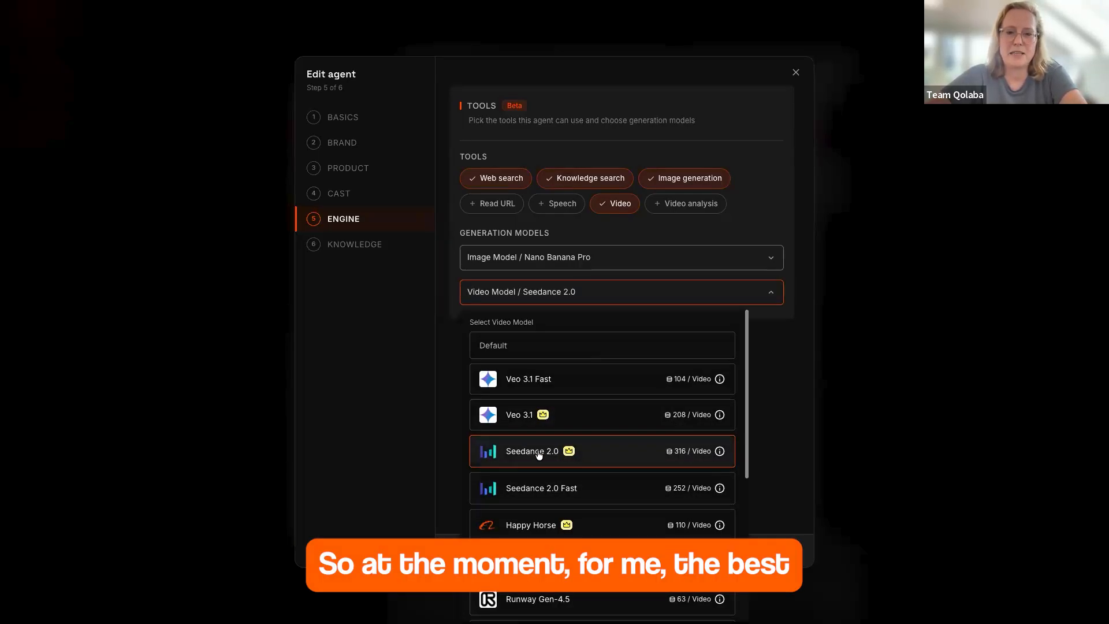
left_click(788, 423)
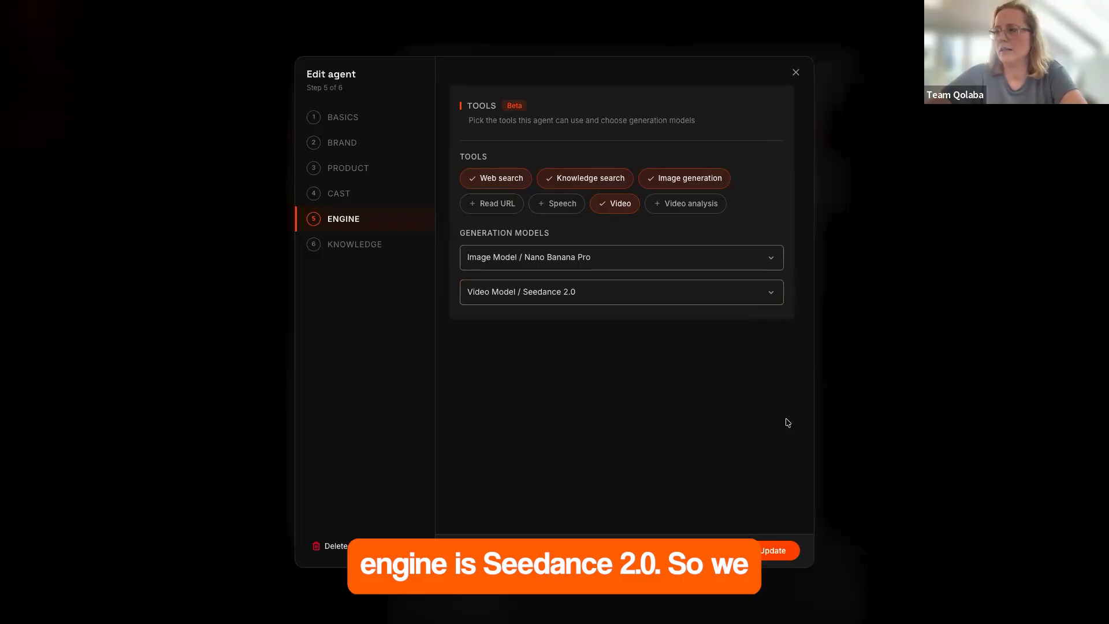
left_click(360, 252)
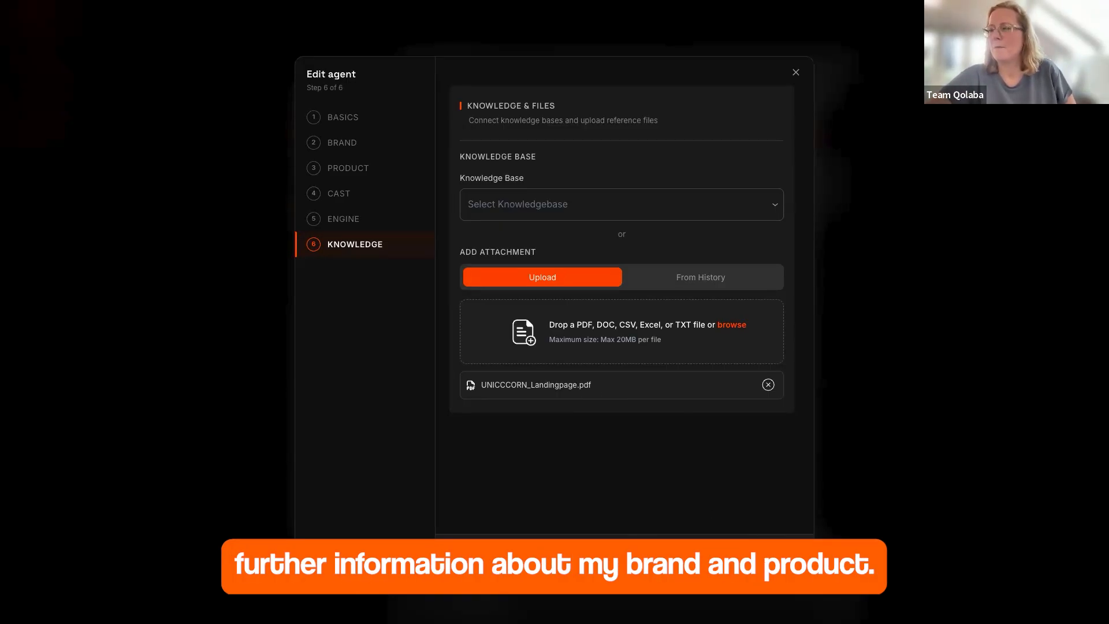
left_click(765, 549)
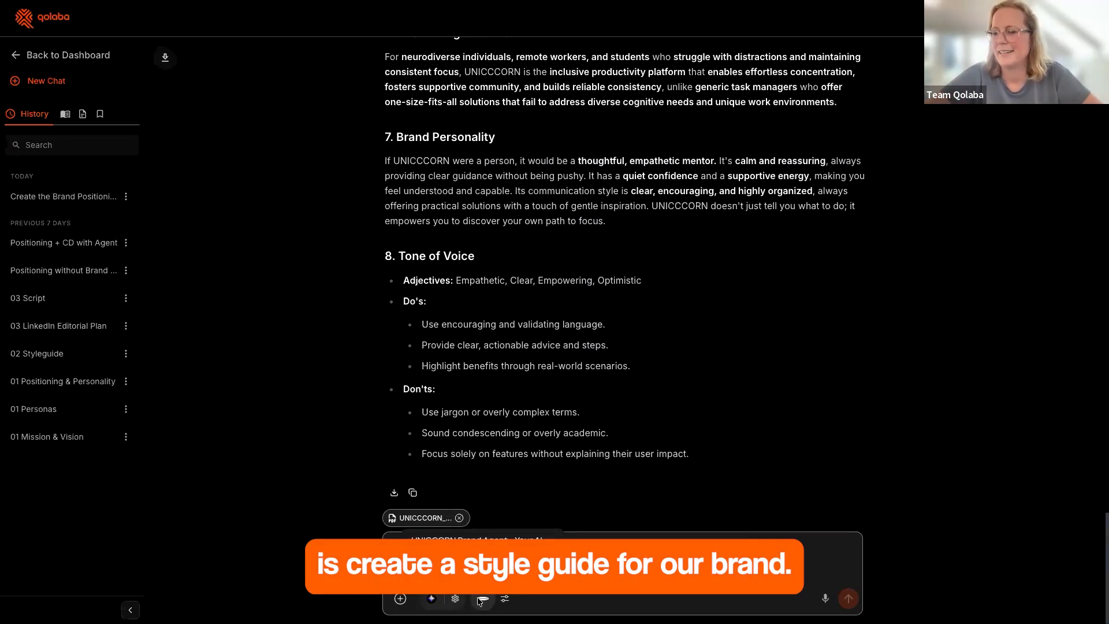
With the UNICCORN Brand Agent, request a UNICCCORN corporate design moodboard with color swatches, typography pairing, icon style and mood in a clean flat style-guide layout.
left_click(481, 599)
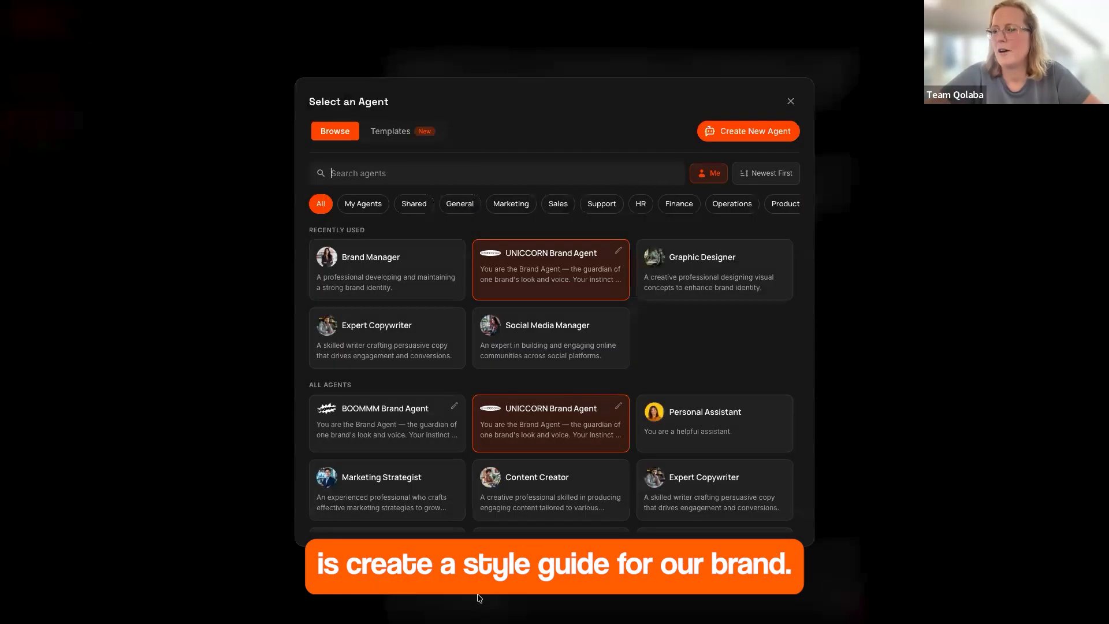
left_click(579, 271)
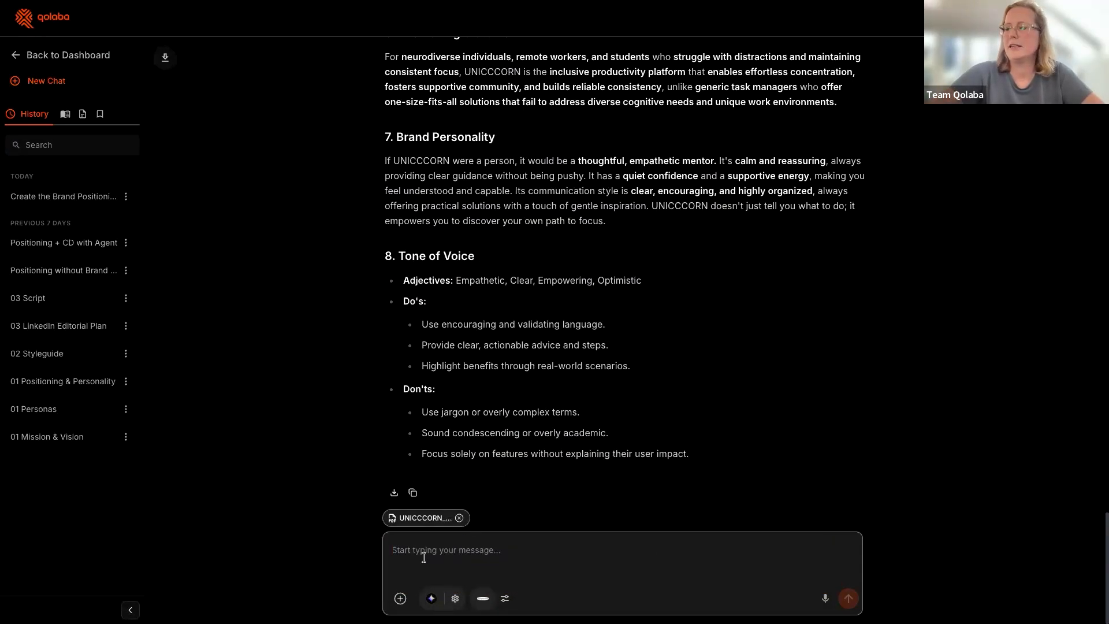
key("ctrl+v")
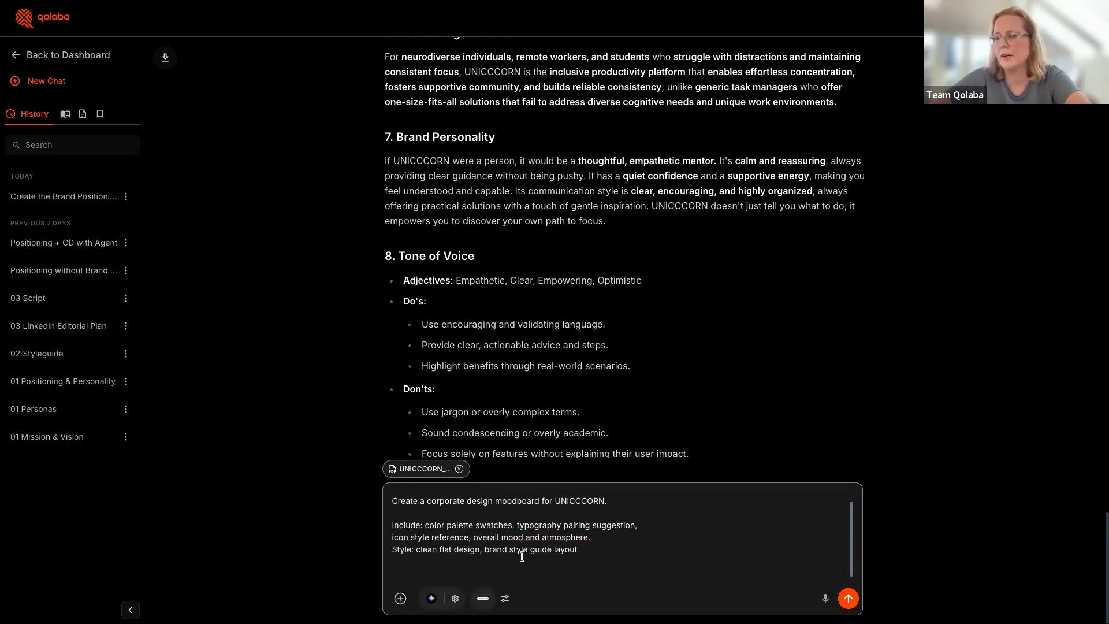
left_click(848, 601)
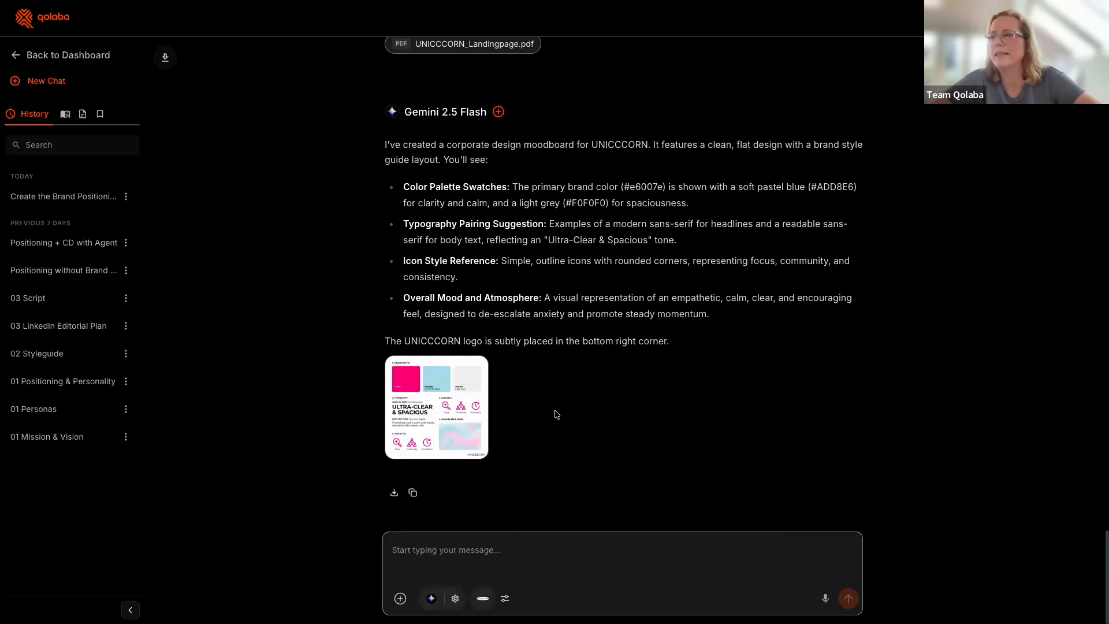
Inspect the generated UNICCCORN moodboard enlarged, including its color palette, typography, icon style and atmosphere, and close it.
mouse_move(438, 398)
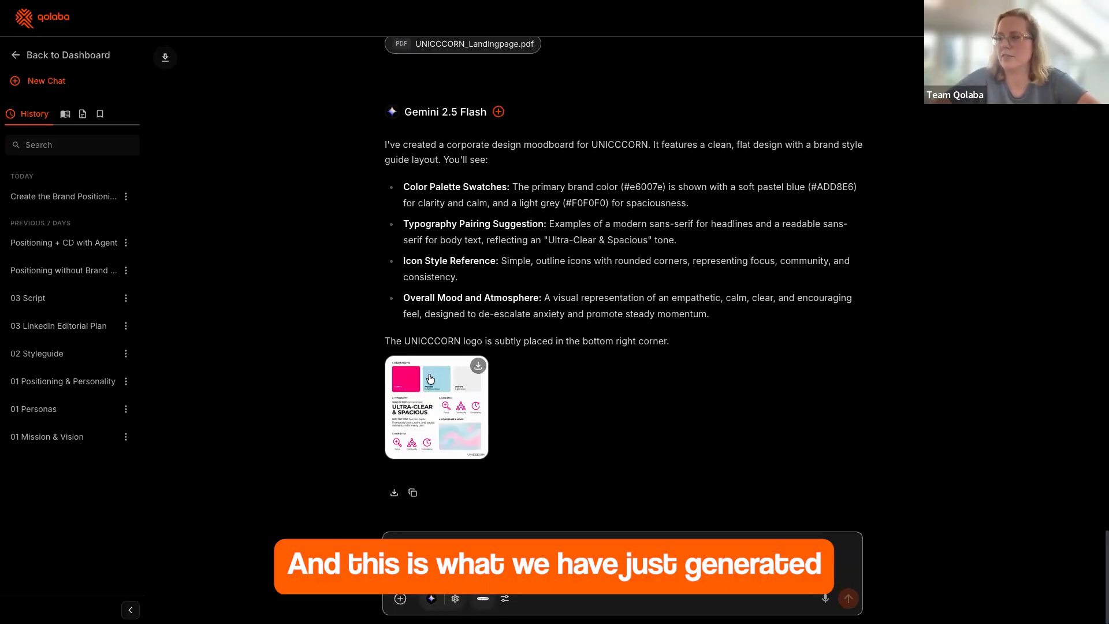
left_click(430, 379)
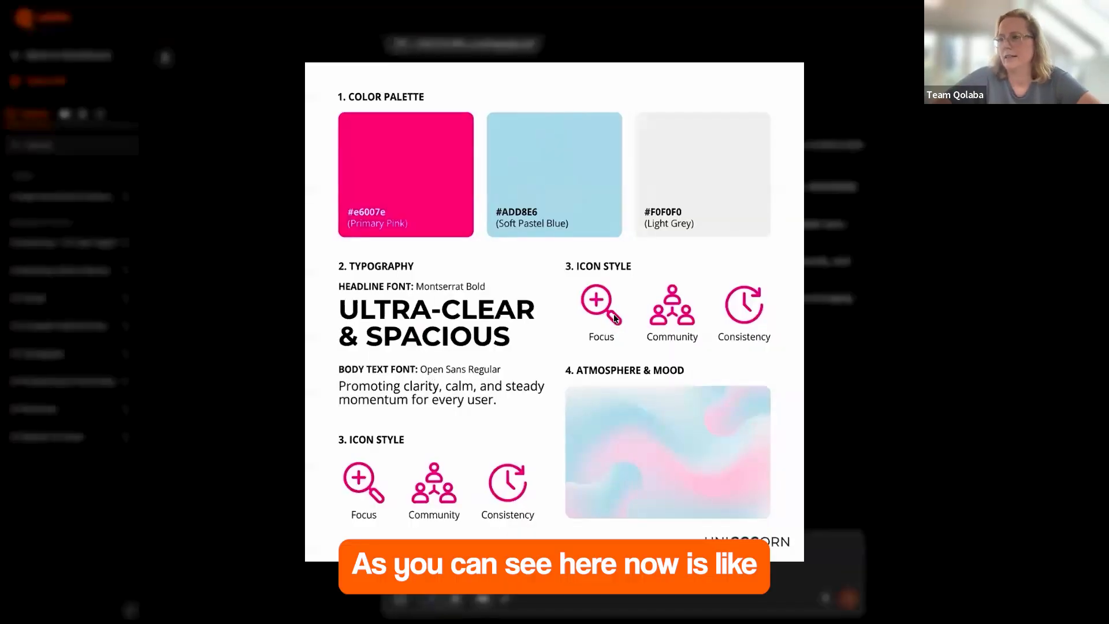
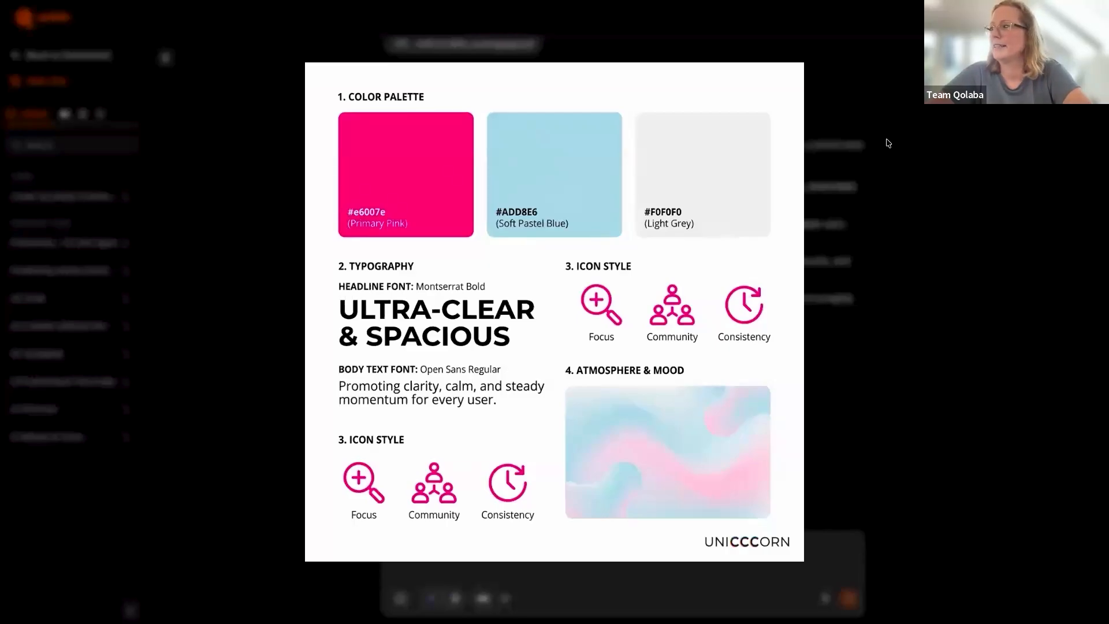
key("Escape")
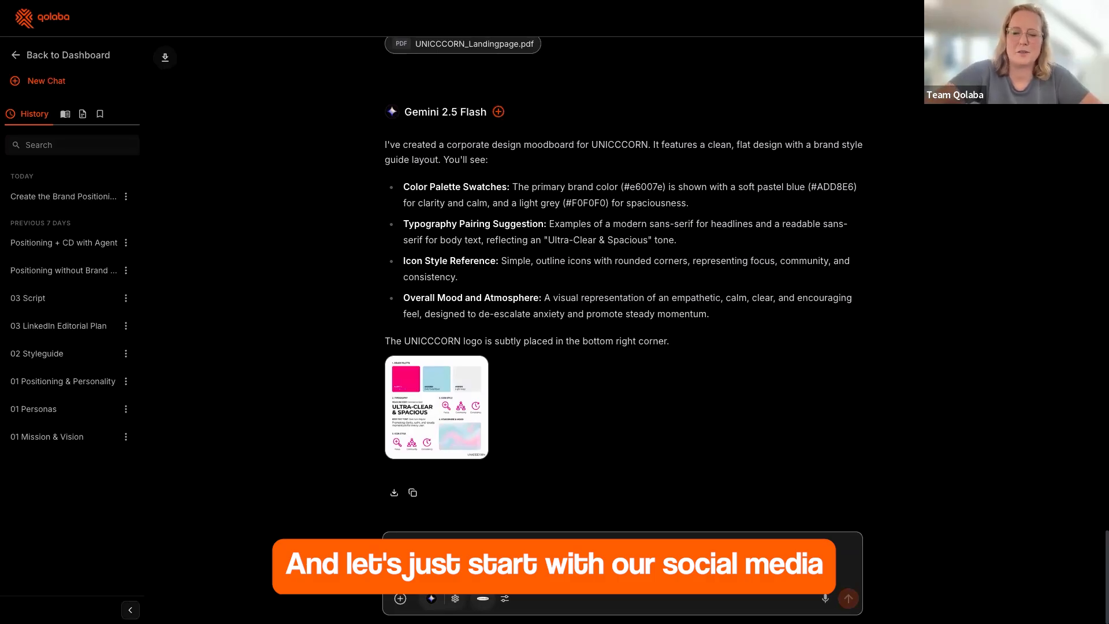
Enter a prompt for a 3-month UNICCCORN LinkedIn editorial plan with 3 posts per week on Monday, Wednesday and Friday, plus a launch announcement post.
key("ctrl+v")
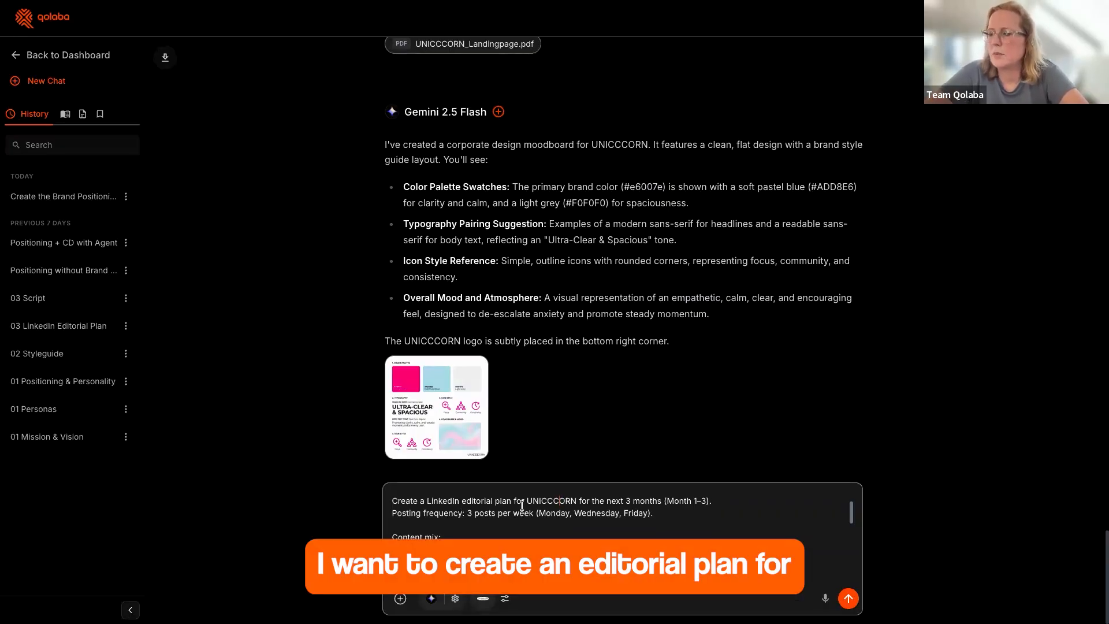
left_click_drag(514, 502, 460, 500)
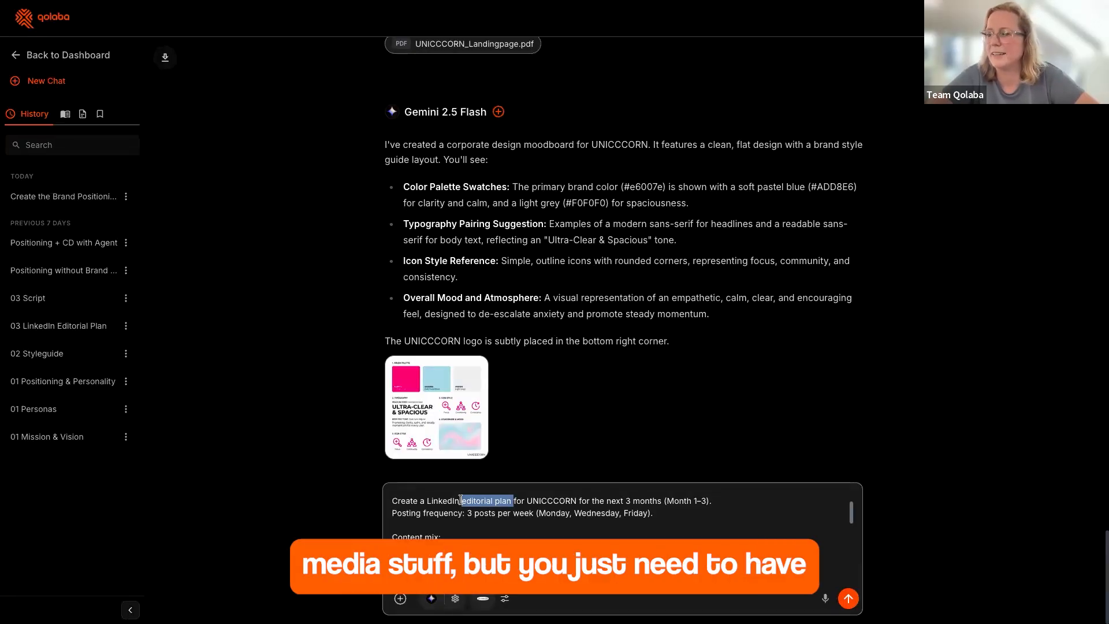
left_click(520, 531)
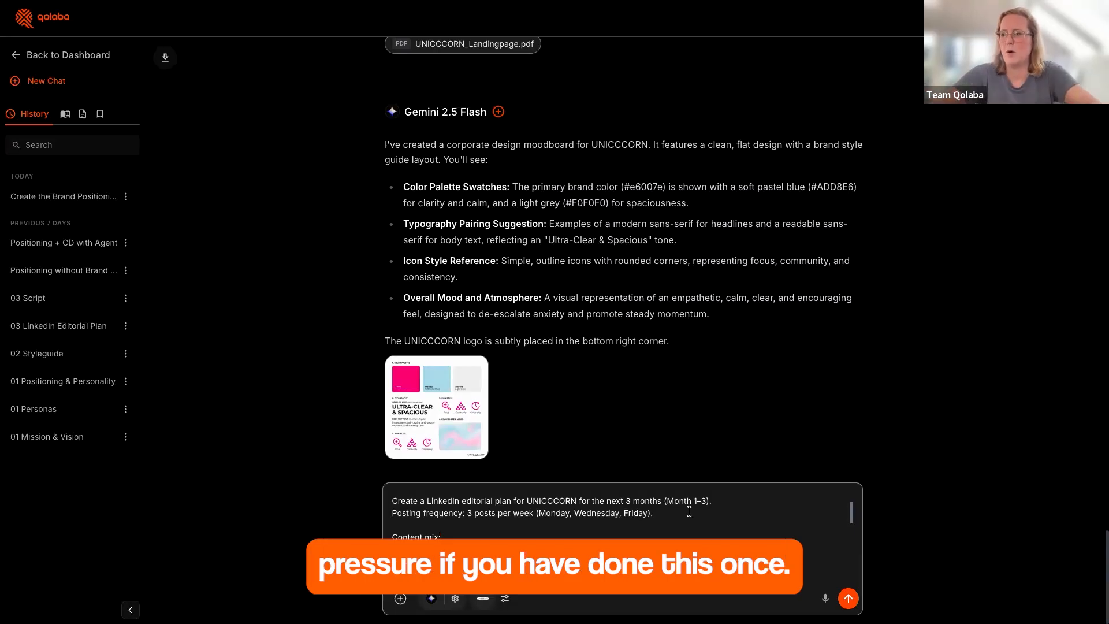
Review the content mix percentages and the output format per post entry in the editorial plan prompt.
scroll(611, 535, "down", 3)
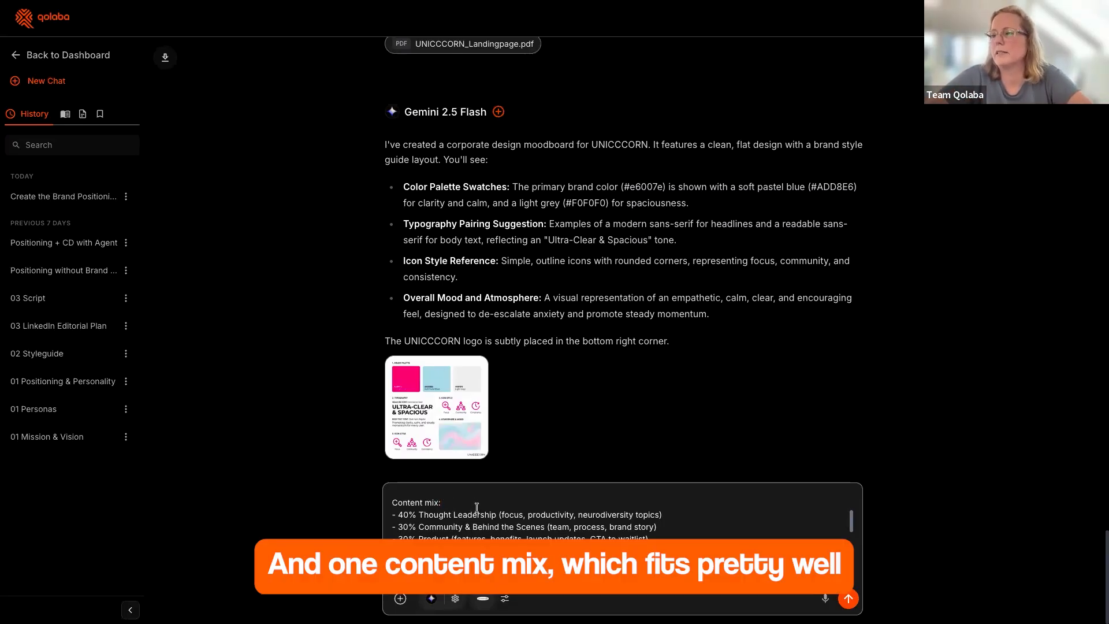
scroll(476, 507, "down", 1)
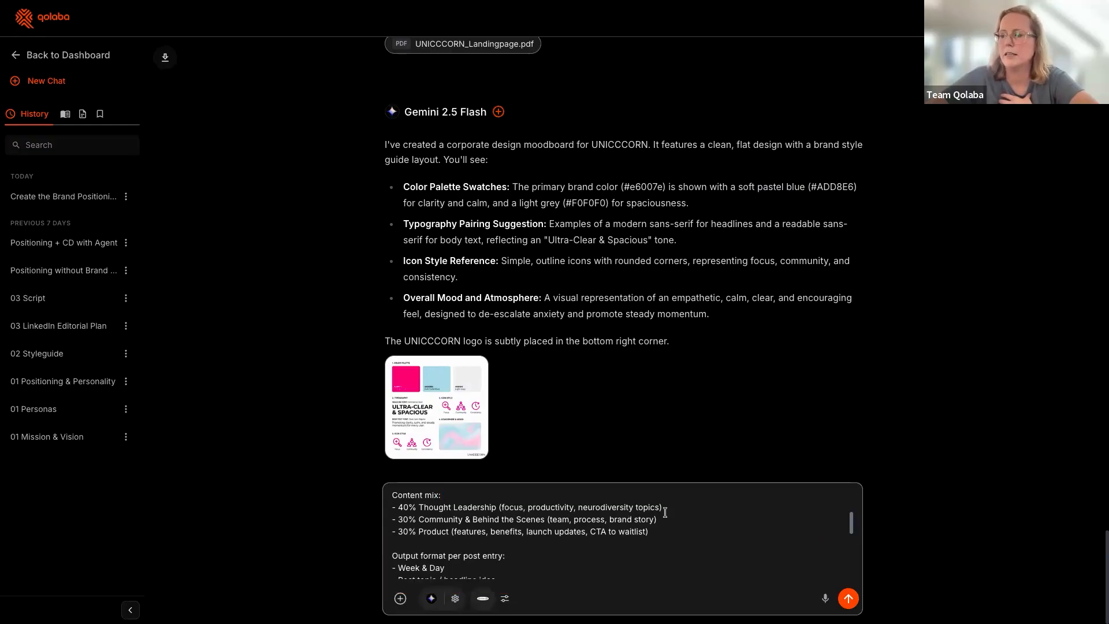
scroll(665, 512, "down", 1)
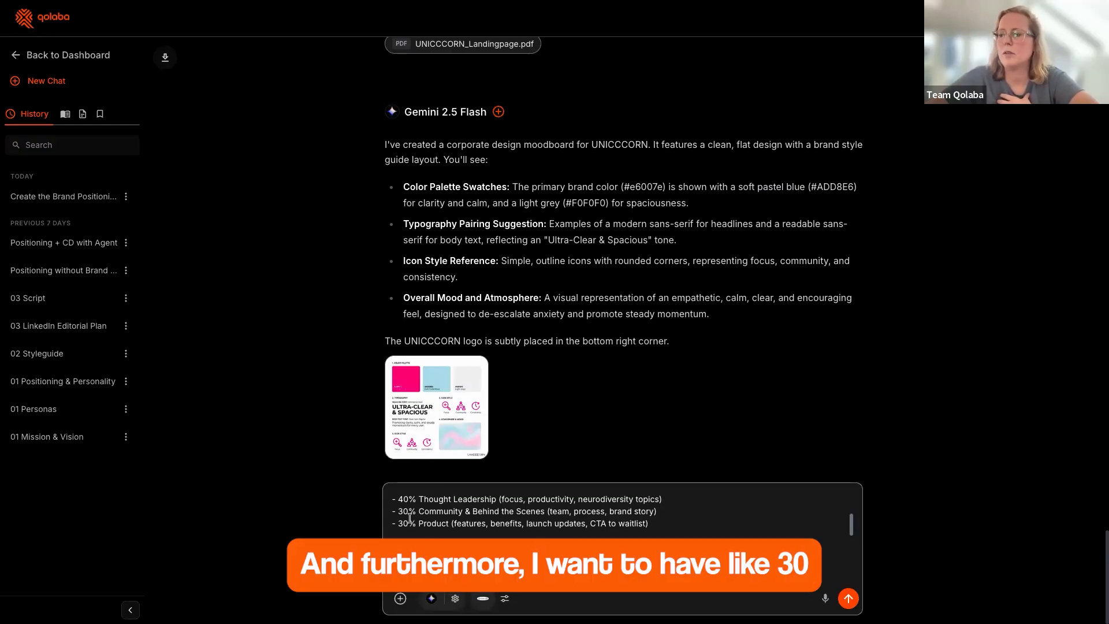
scroll(436, 512, "up", 1)
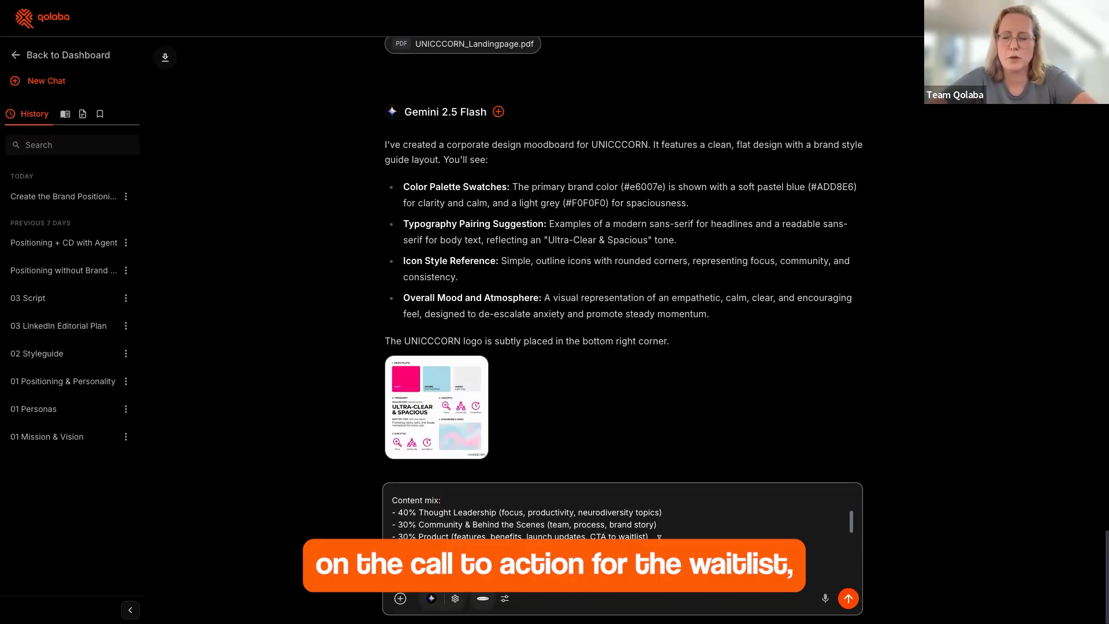
scroll(641, 529, "down", 1)
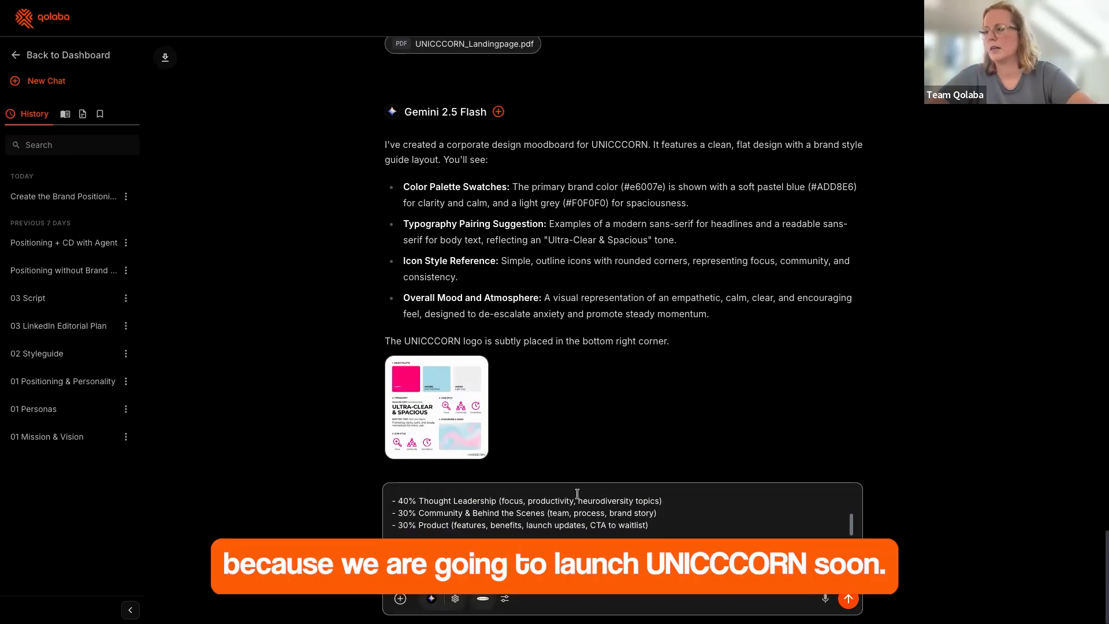
scroll(550, 547, "down", 3)
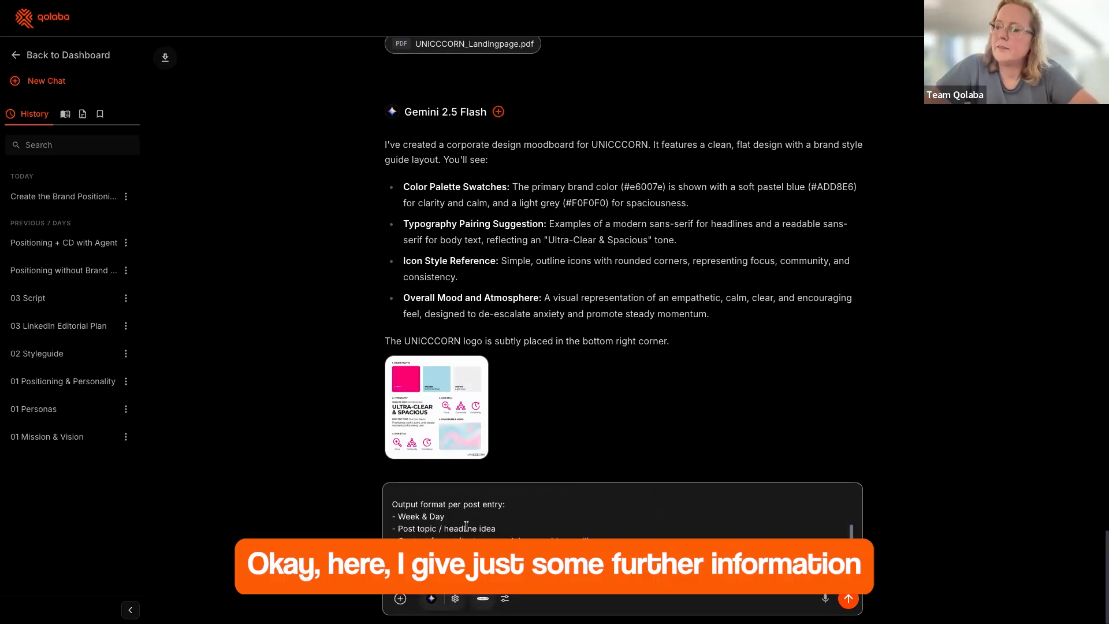
scroll(467, 527, "down", 1)
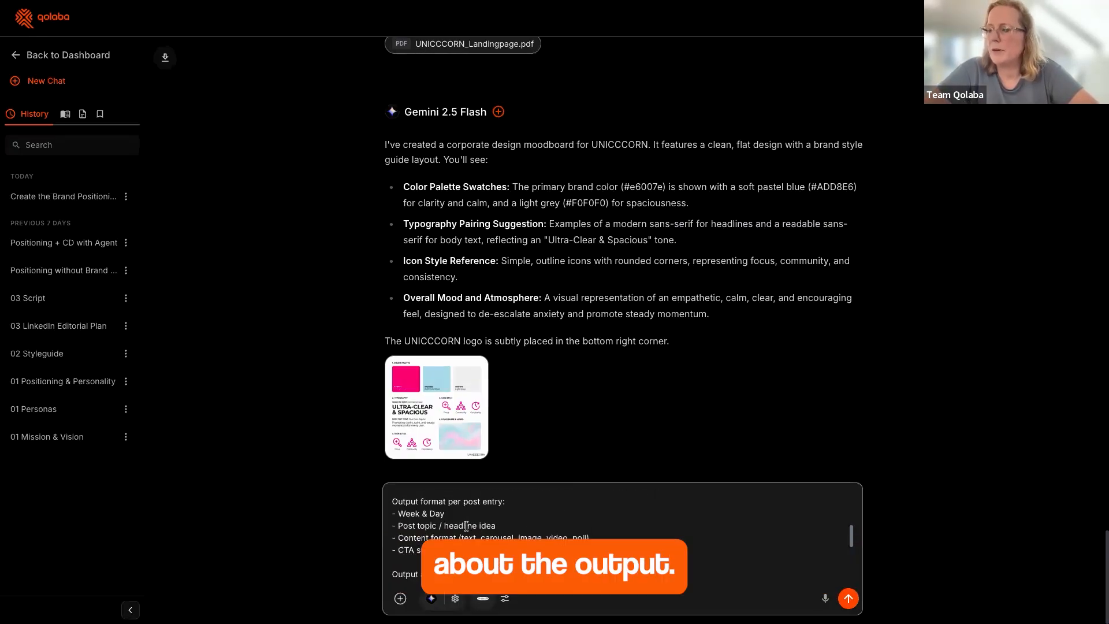
scroll(466, 526, "down", 2)
scroll(467, 527, "up", 1)
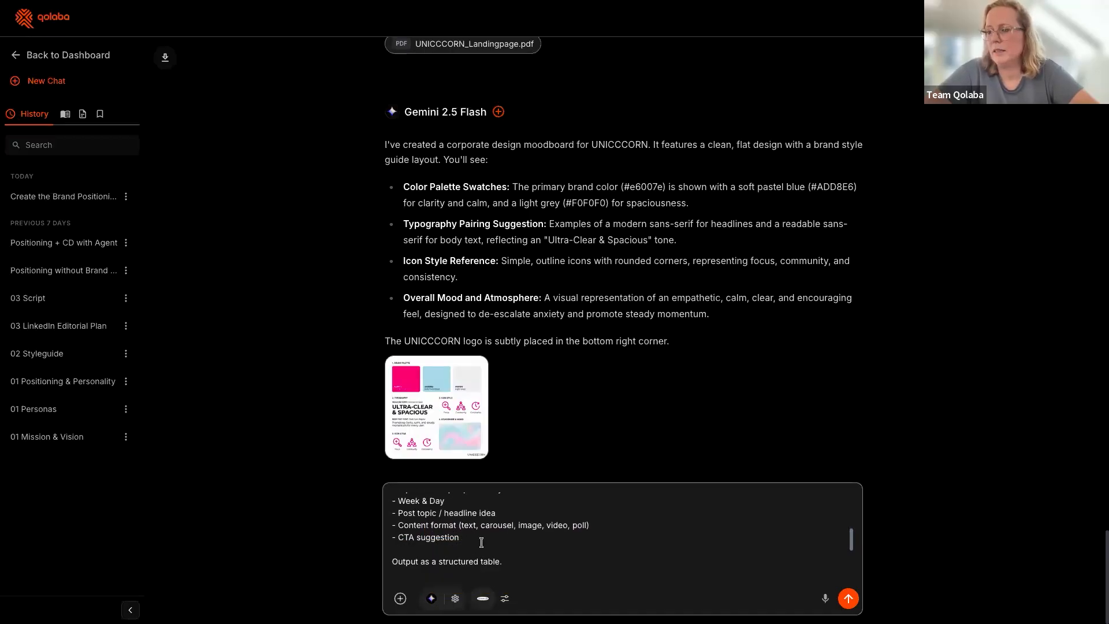
scroll(480, 536, "up", 1)
scroll(481, 537, "up", 1)
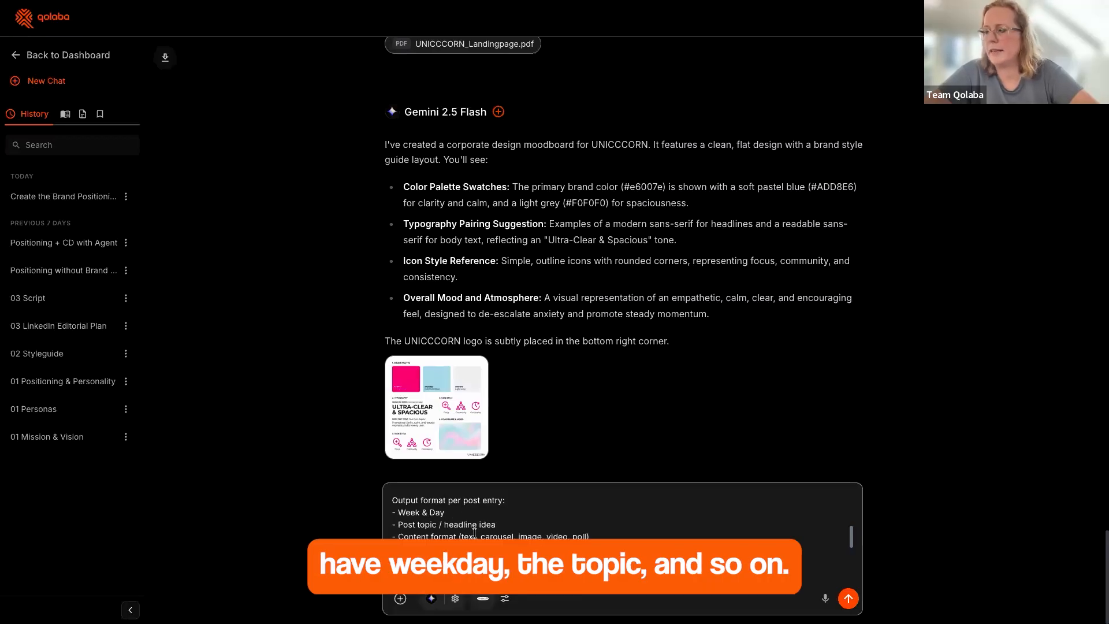
scroll(454, 532, "down", 5)
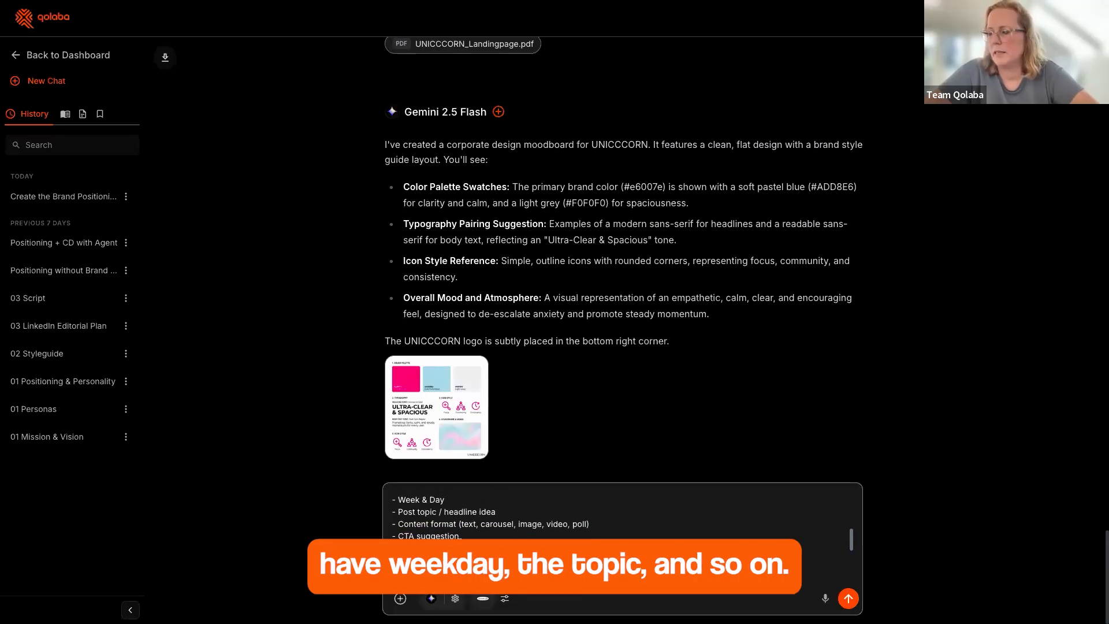
Check the prompt's brief for a 150-200 word LinkedIn launch post and submit the whole request.
scroll(459, 539, "down", 3)
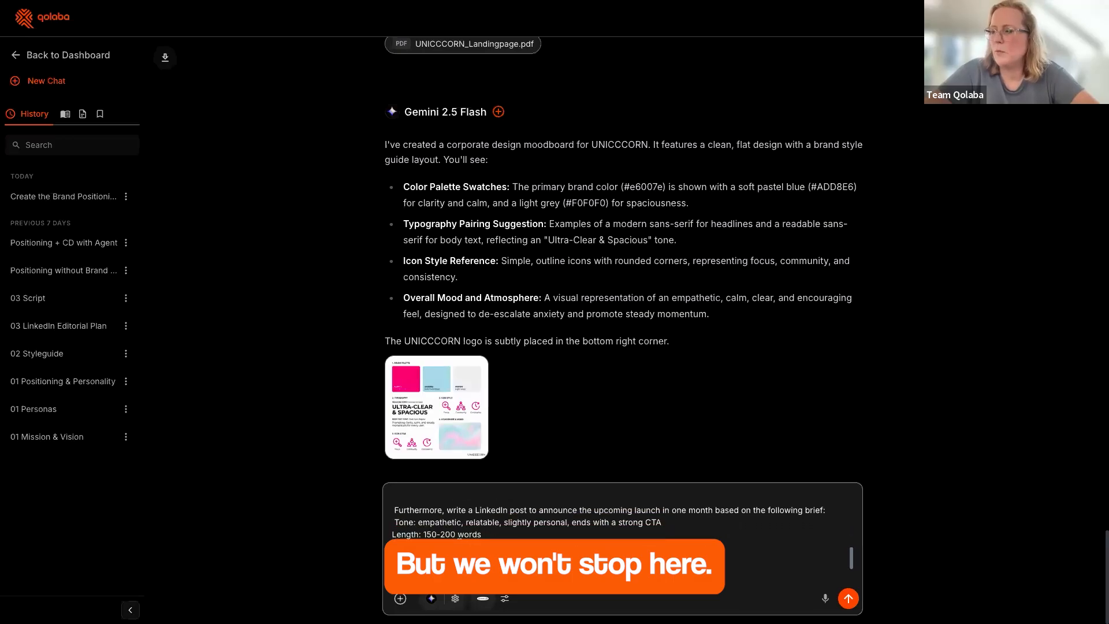
scroll(457, 532, "down", 1)
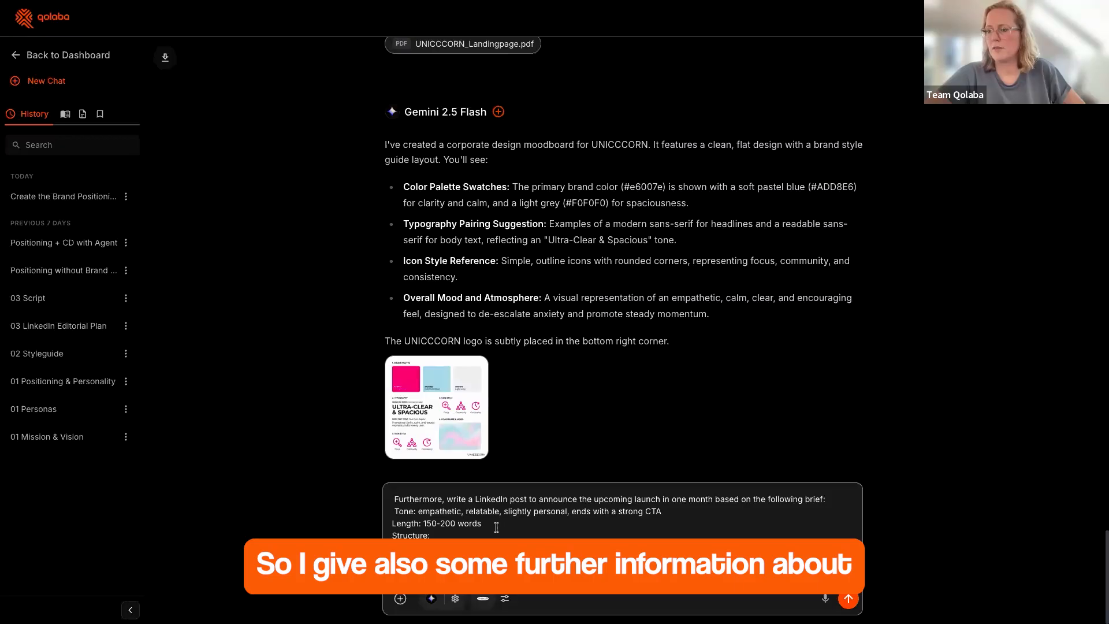
scroll(497, 527, "down", 1)
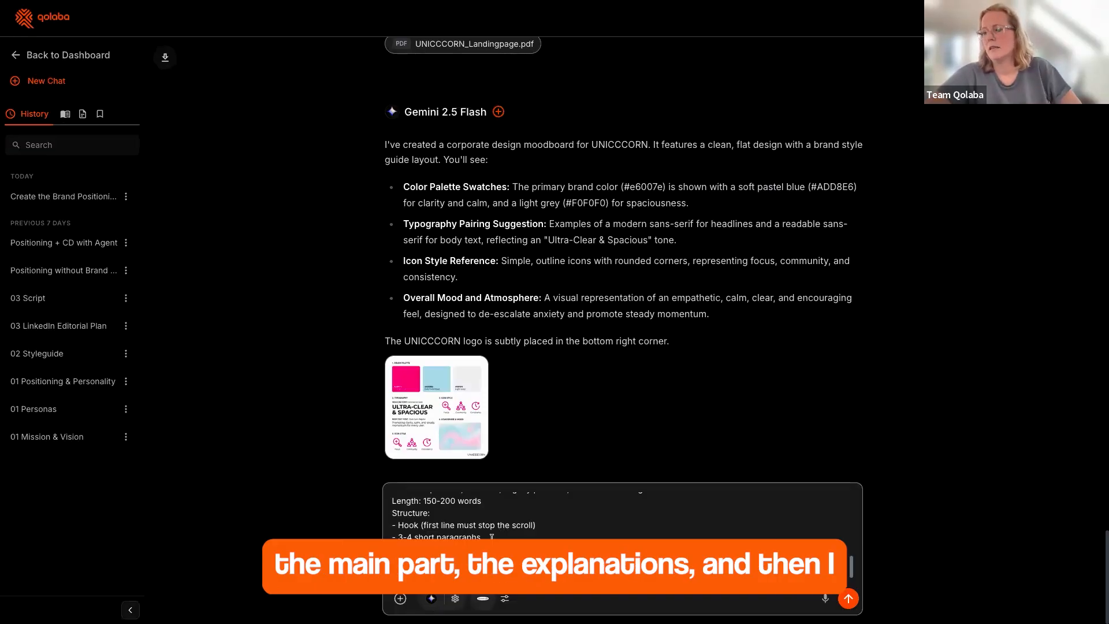
scroll(491, 537, "down", 1)
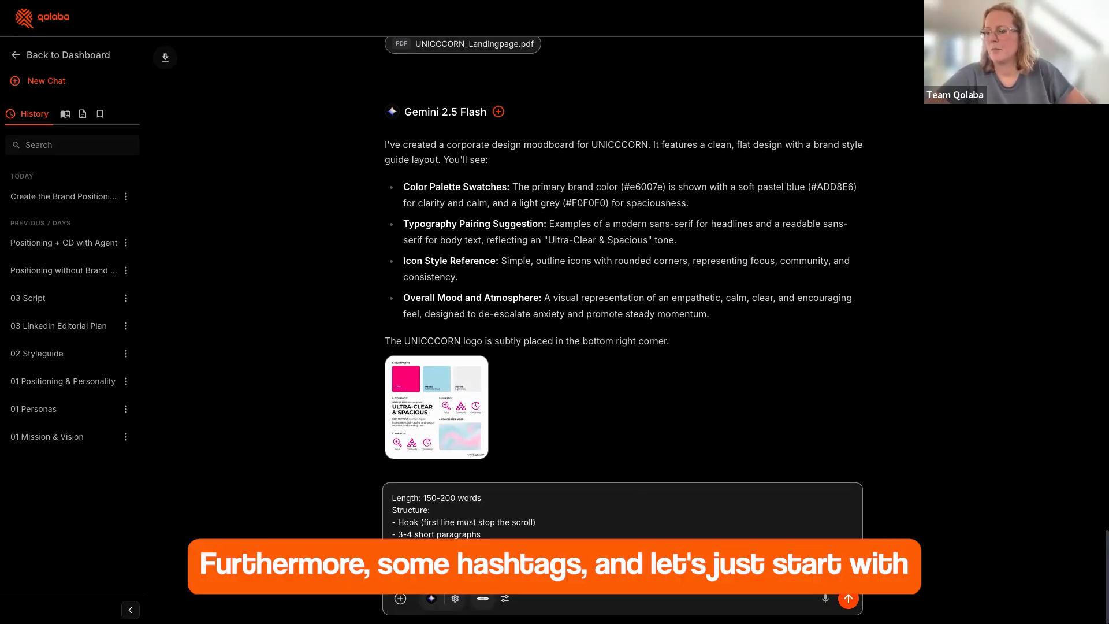
left_click(849, 600)
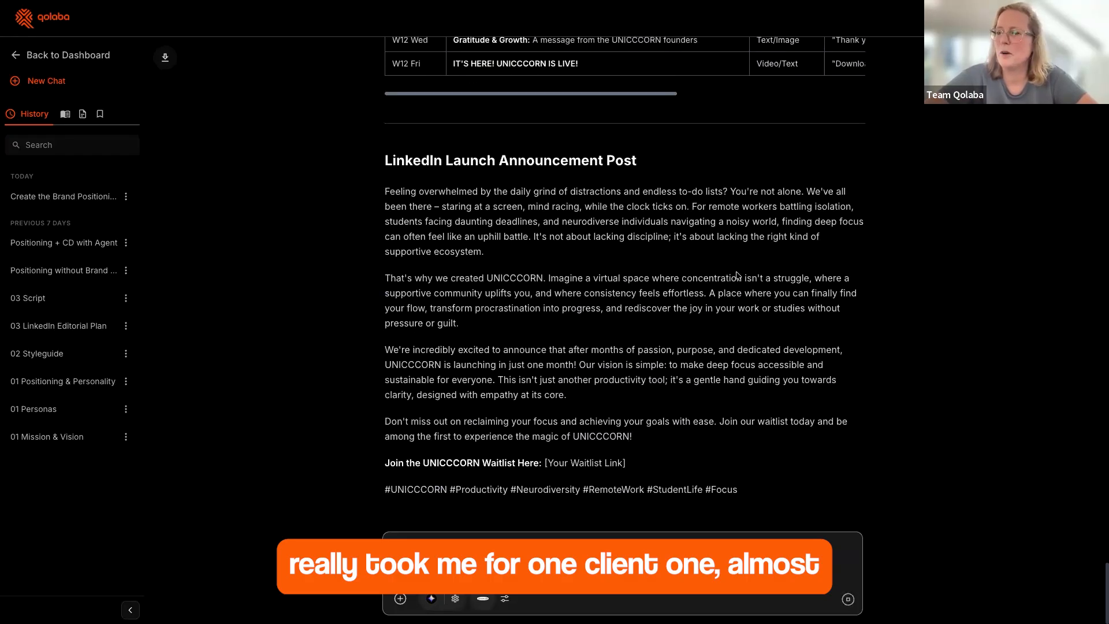
Look through the generated UNICCCORN LinkedIn editorial plan table from its beginning, including its post topics, content formats and CTA suggestions.
scroll(737, 276, "up", 20)
scroll(737, 275, "up", 7)
scroll(736, 276, "down", 3)
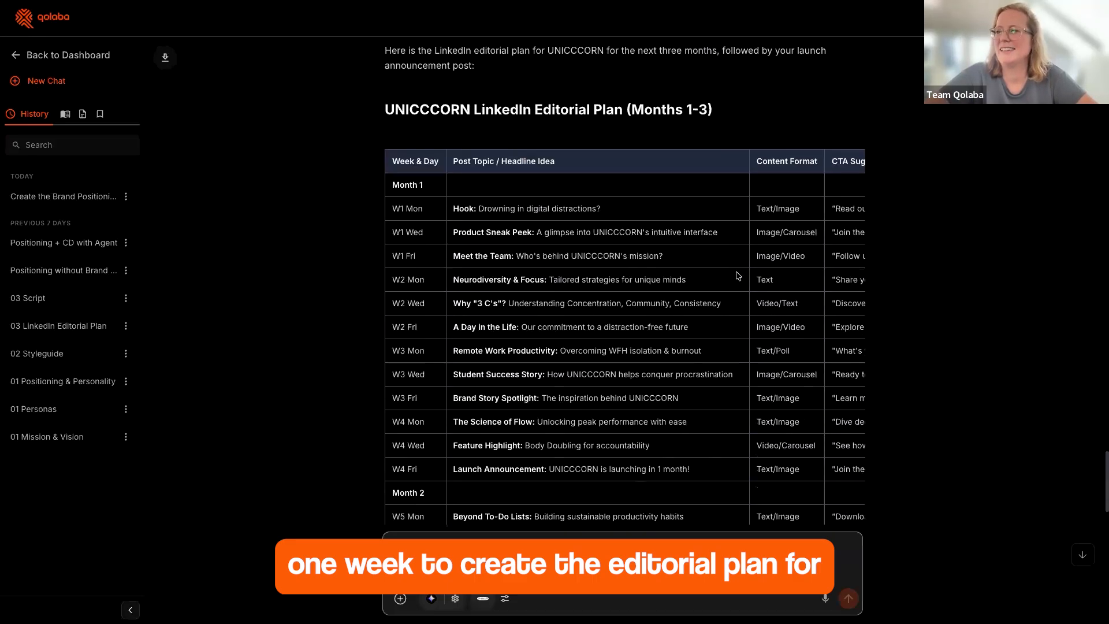
scroll(736, 275, "down", 1)
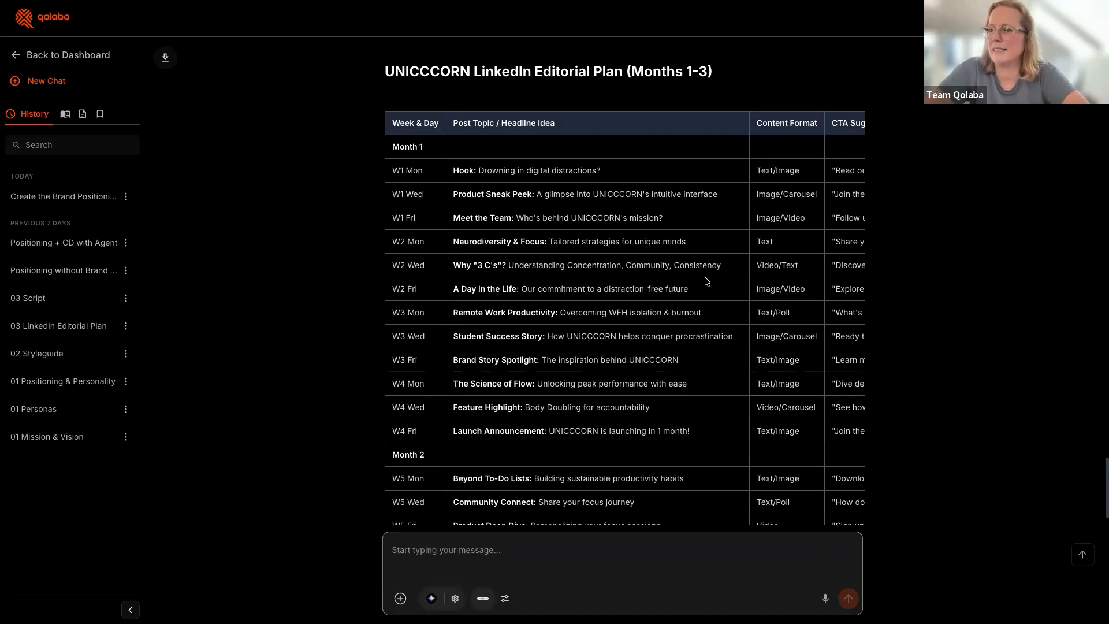
scroll(706, 281, "right", 1)
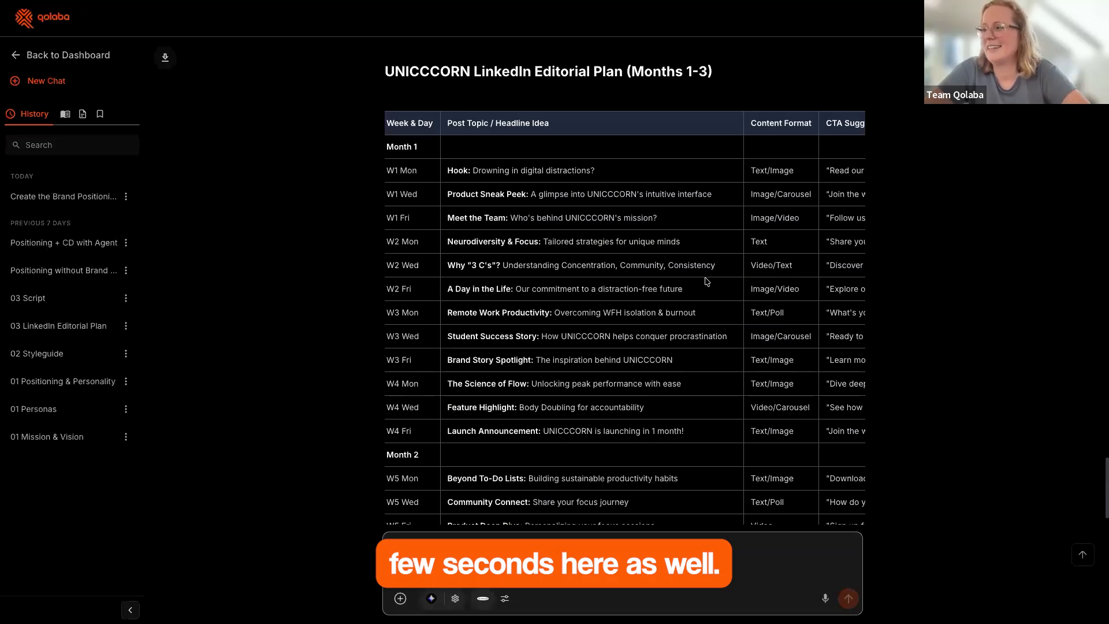
Look through the post topics for all three months of the UNICCCORN LinkedIn editorial plan and return to its beginning.
scroll(501, 370, "left", 1)
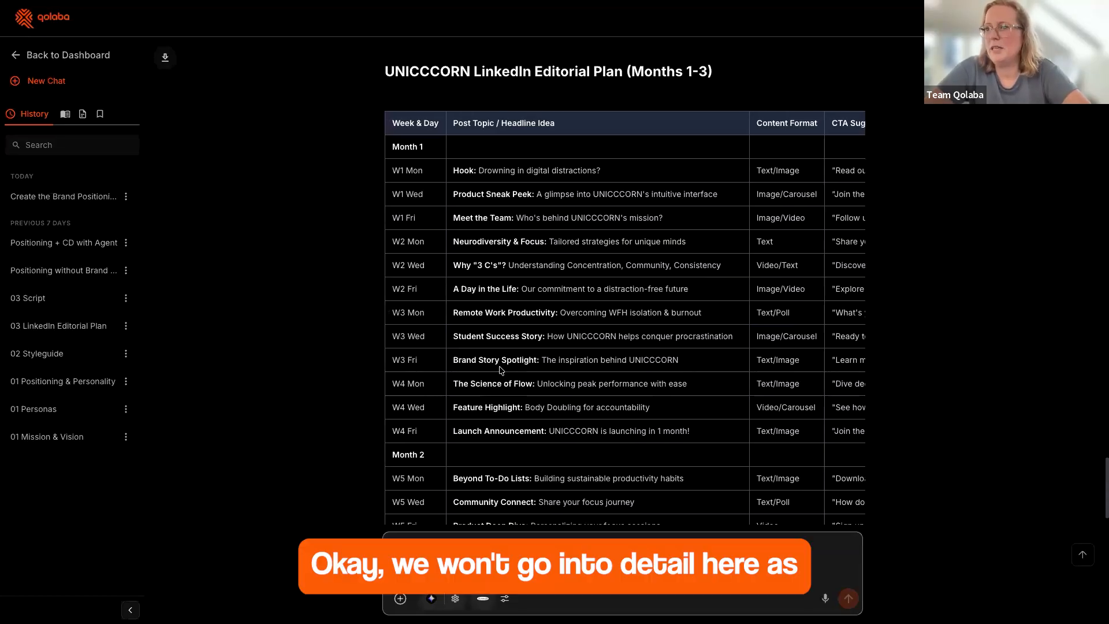
scroll(542, 317, "down", 3)
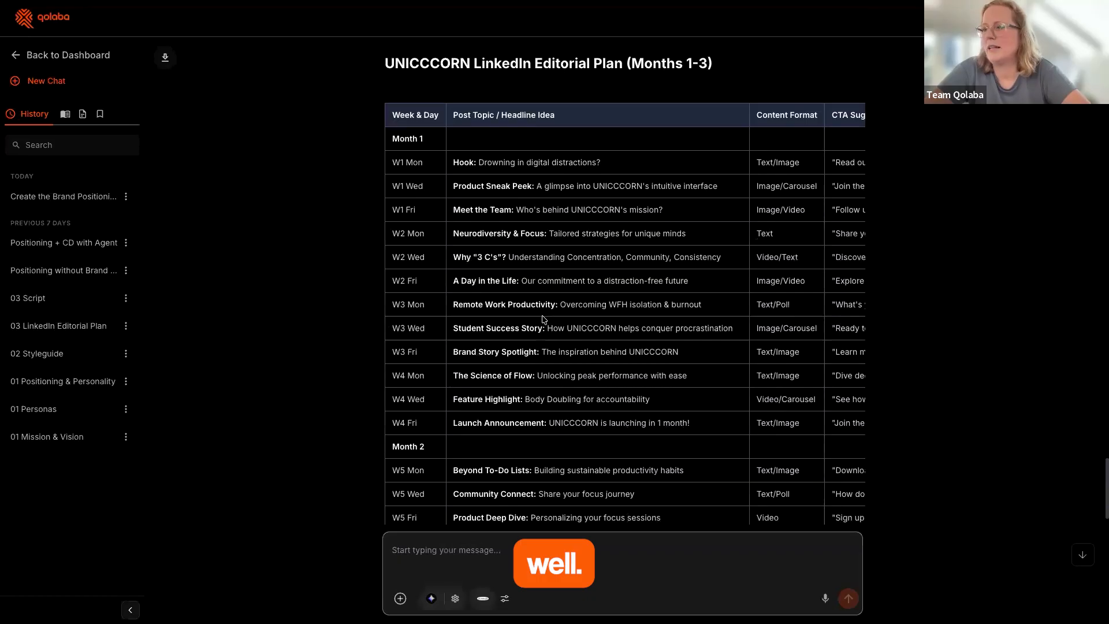
scroll(543, 320, "down", 6)
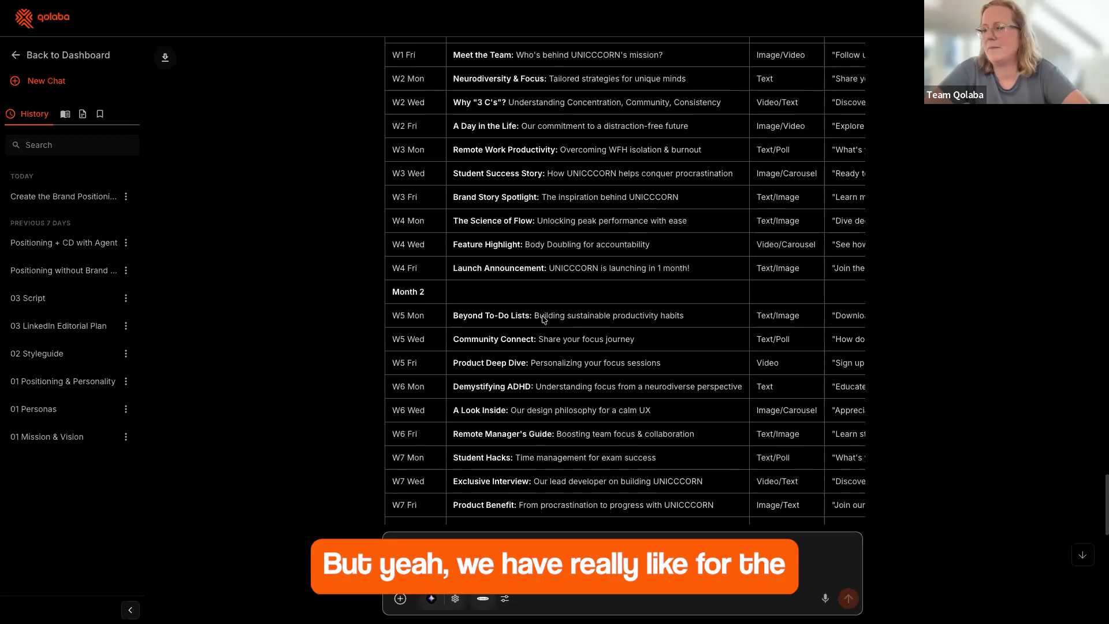
scroll(542, 317, "down", 5)
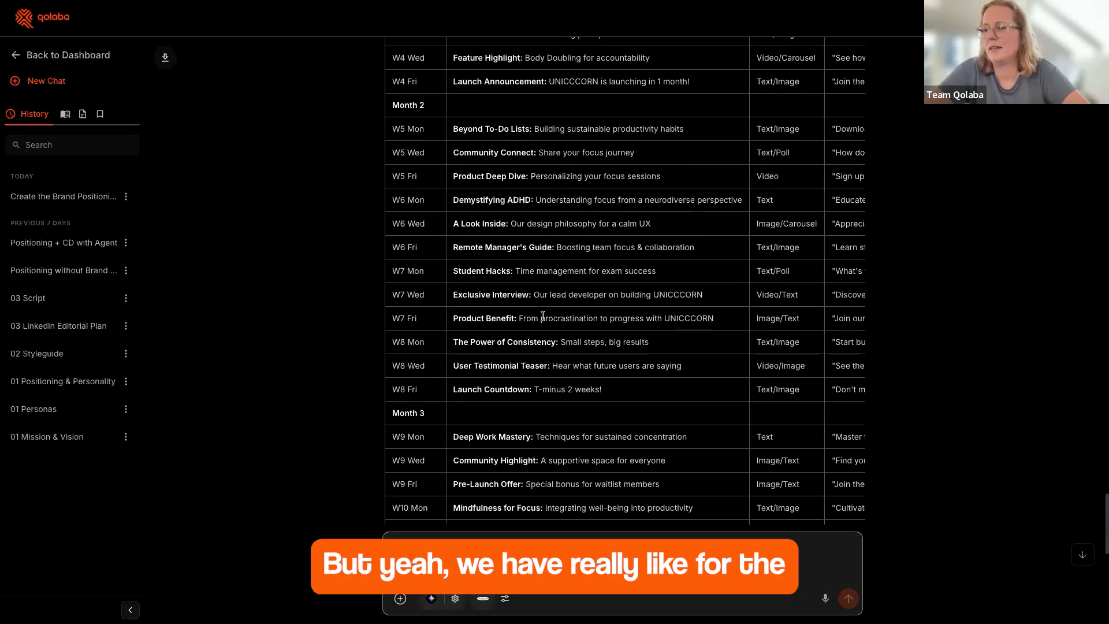
scroll(542, 320, "down", 2)
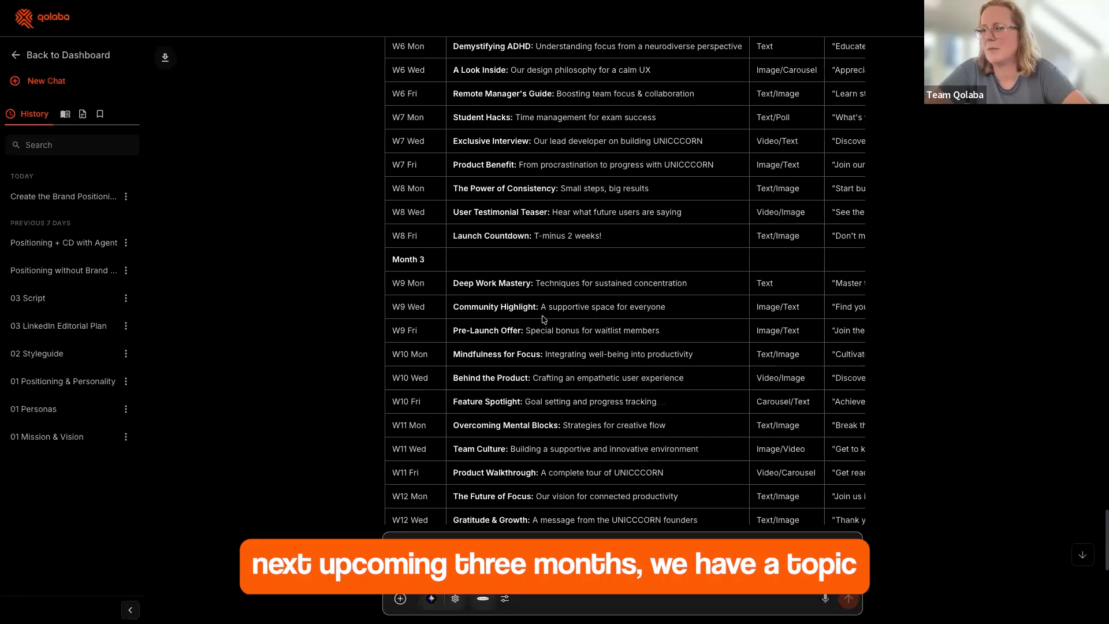
scroll(542, 320, "up", 5)
scroll(543, 319, "up", 11)
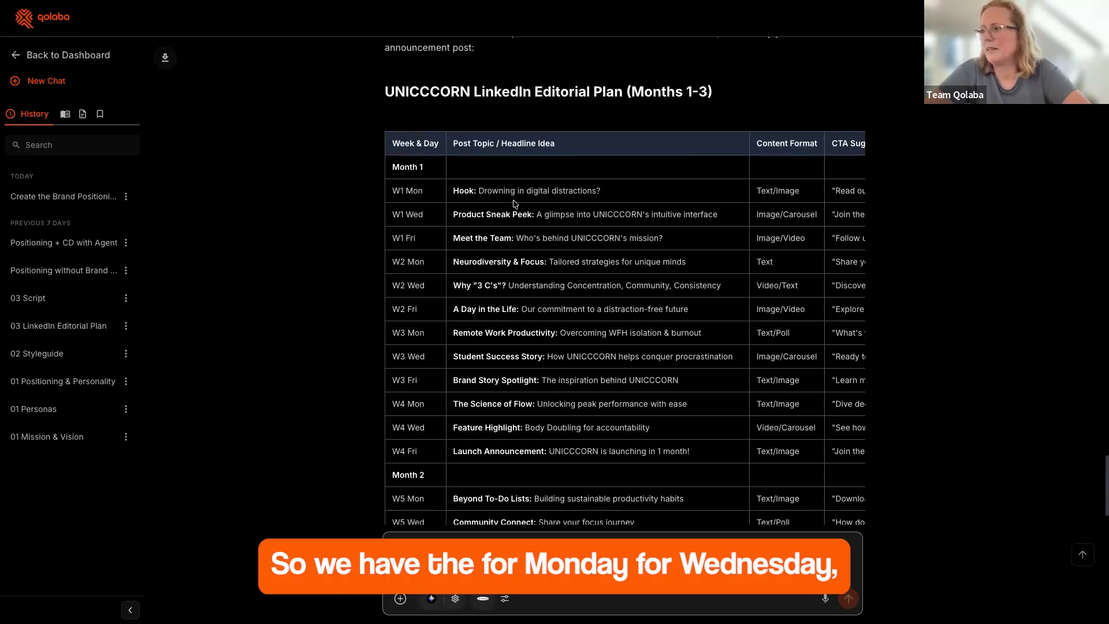
Examine the content format, CTA suggestion and content mix category of the Month 1 posts in the editorial plan.
scroll(516, 240, "right", 1)
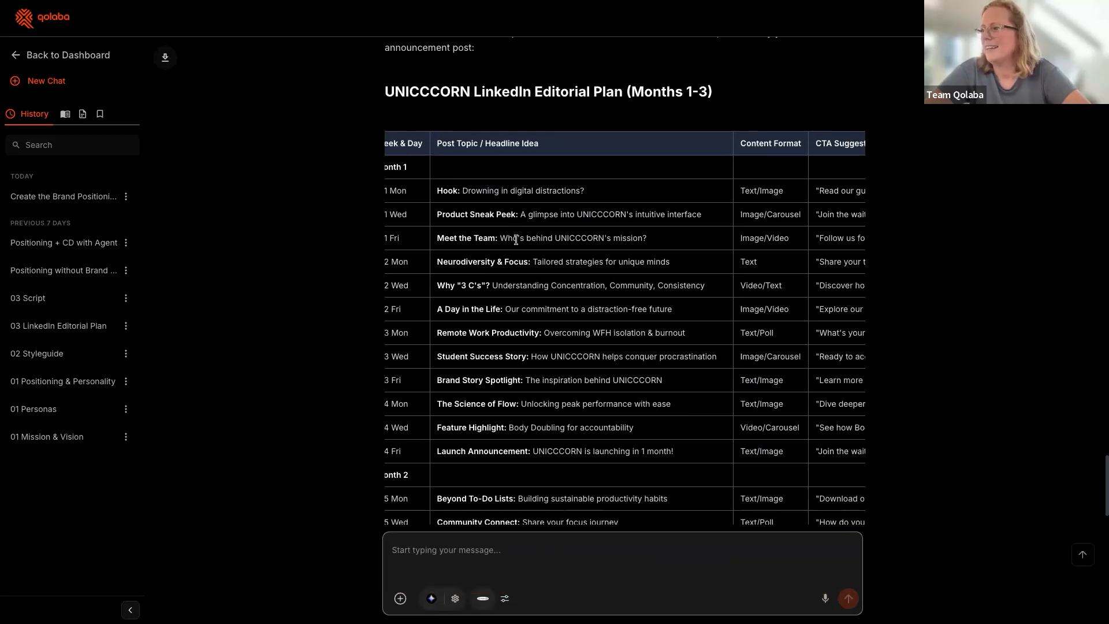
scroll(516, 241, "right", 5)
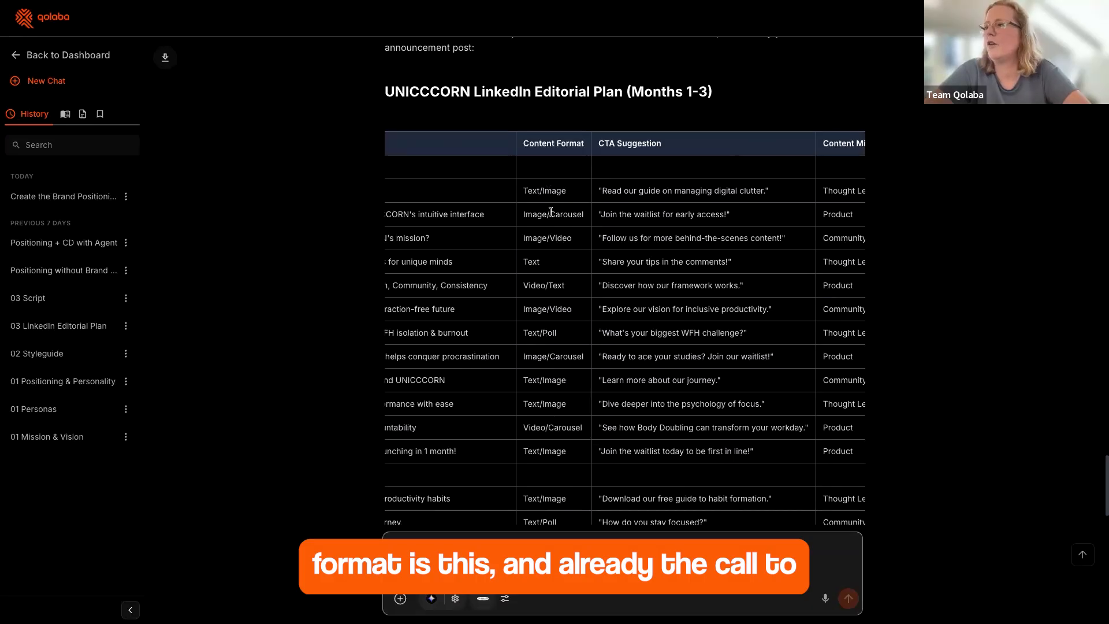
scroll(550, 234, "right", 2)
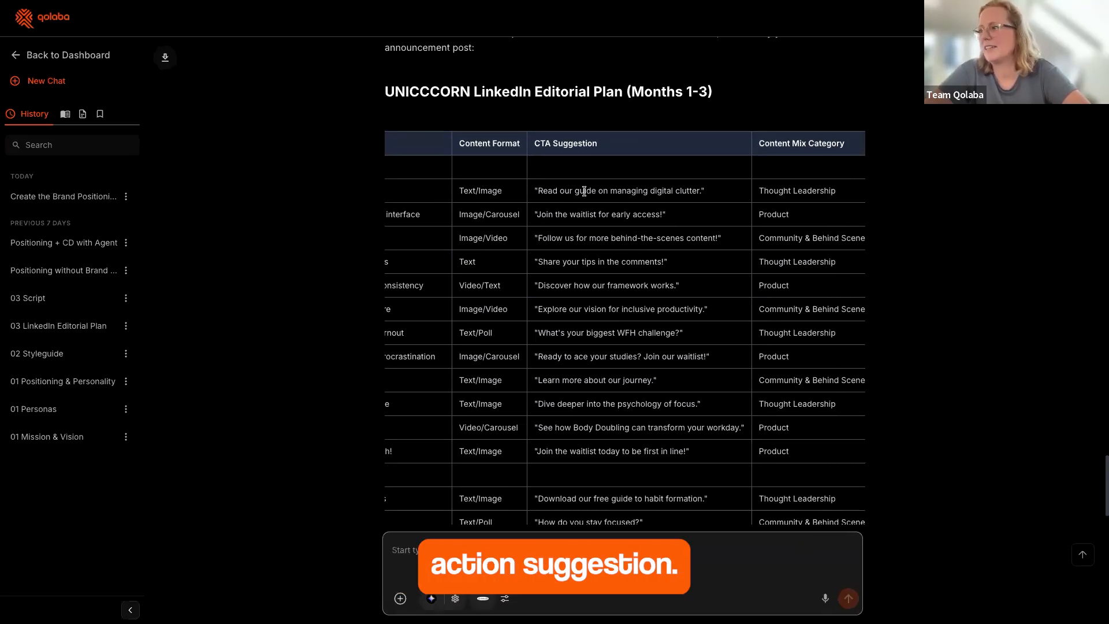
scroll(584, 191, "right", 1)
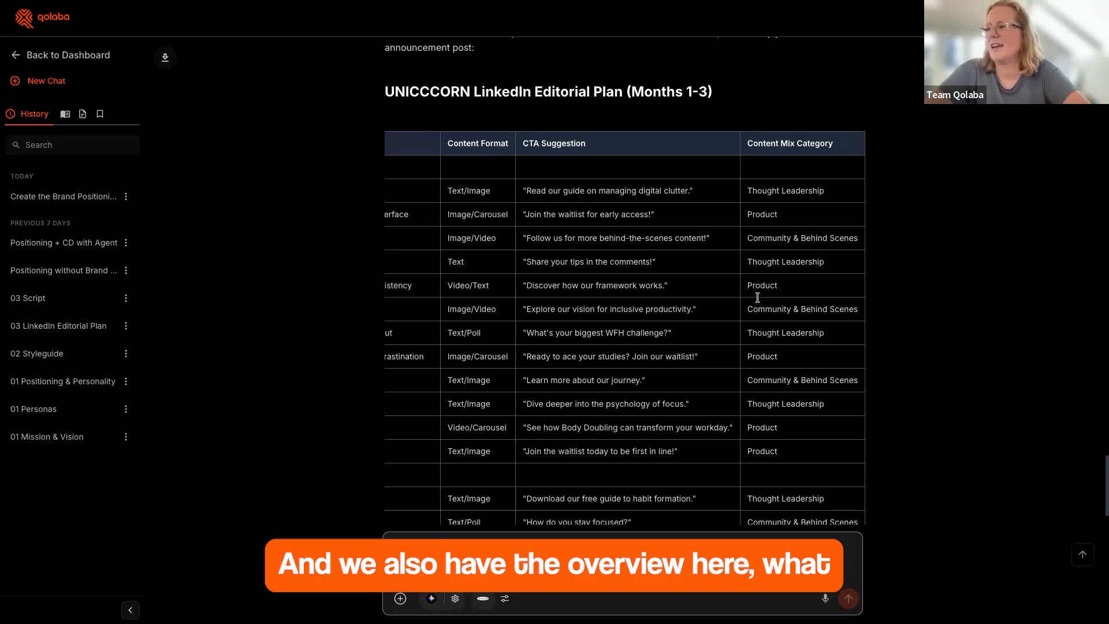
scroll(761, 361, "down", 1)
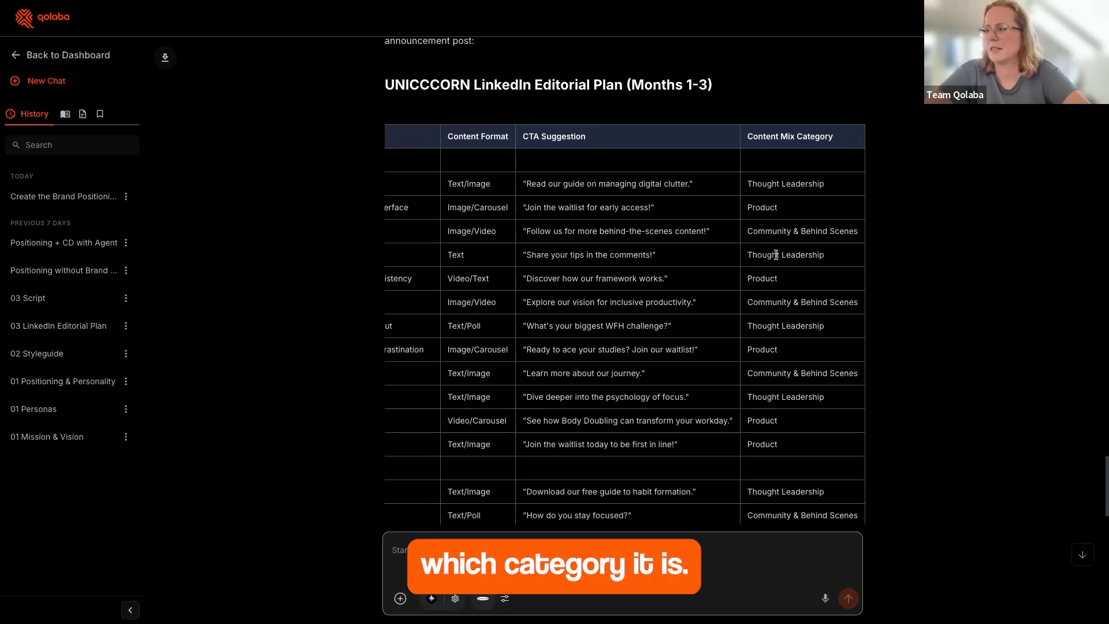
scroll(601, 337, "left", 5)
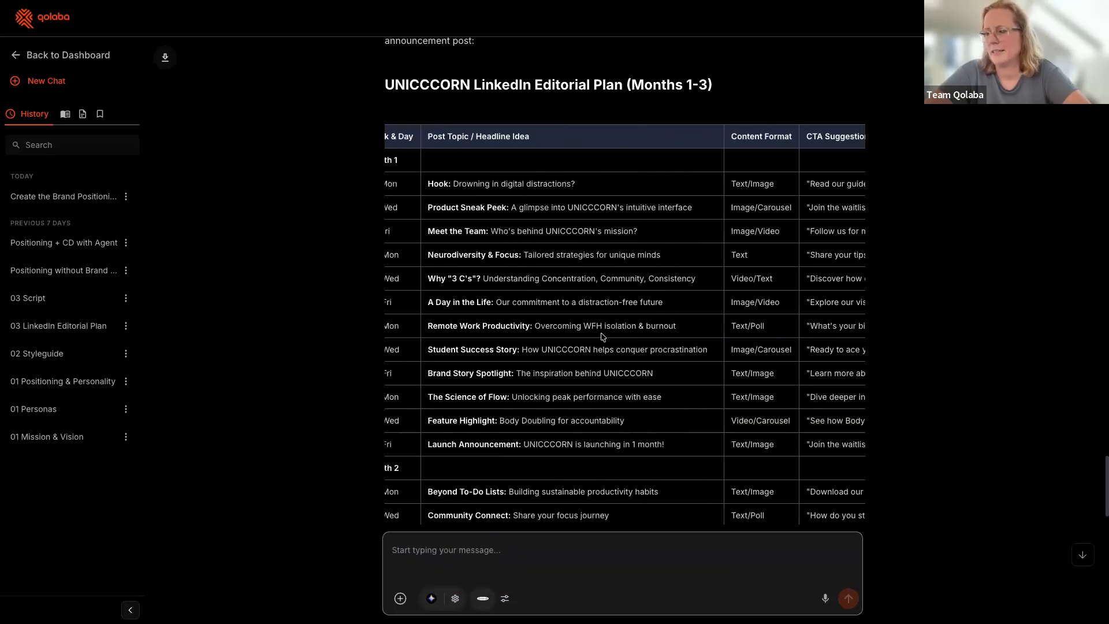
Review the Month 2 and Month 3 entries, highlight the W11 Wed "Team Culture" topic with its format, and clear the highlight.
scroll(601, 336, "down", 1)
scroll(602, 337, "down", 9)
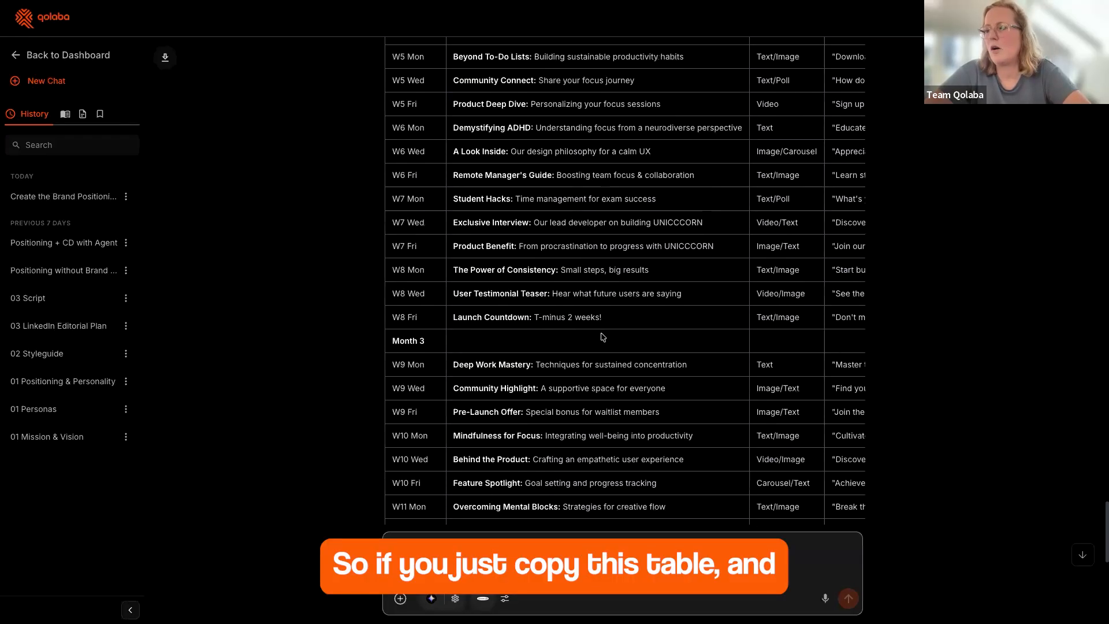
scroll(601, 337, "down", 2)
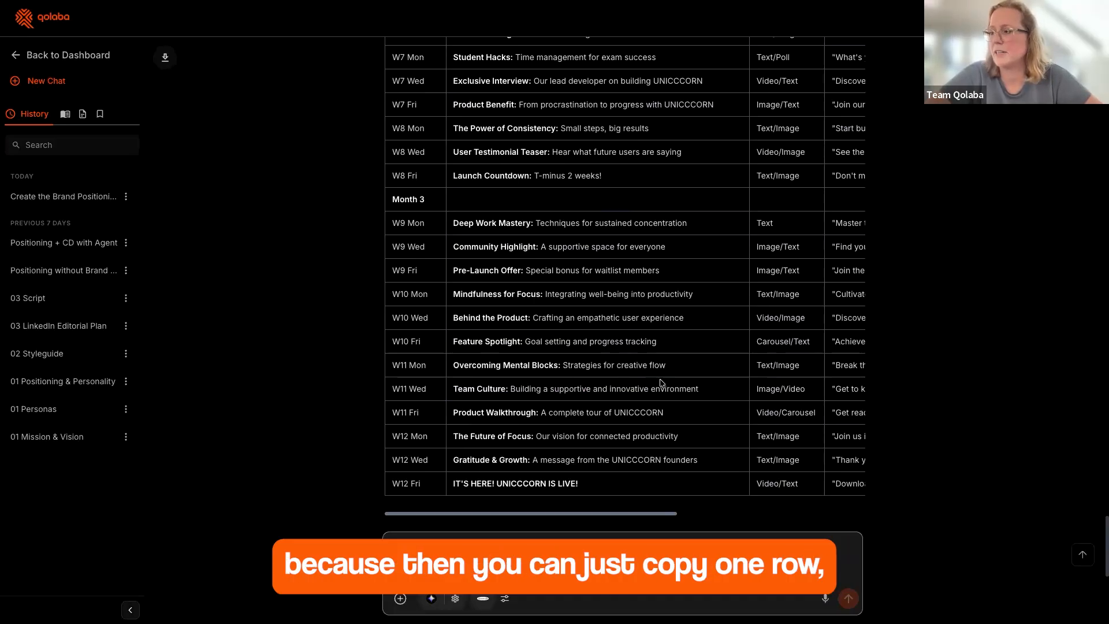
left_click_drag(830, 387, 454, 388)
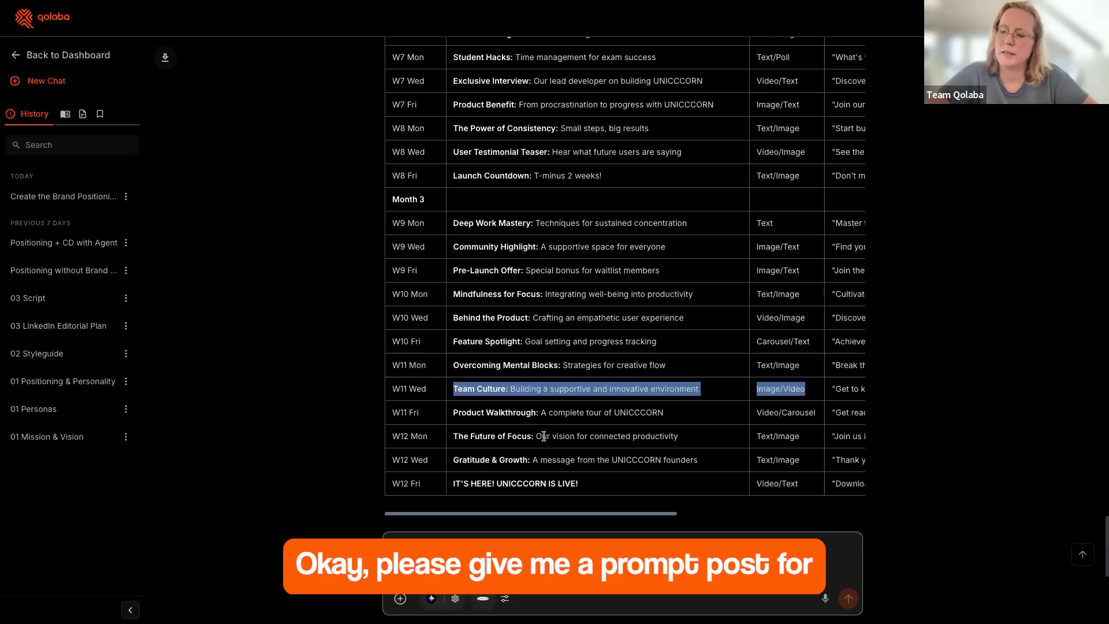
scroll(544, 436, "down", 1)
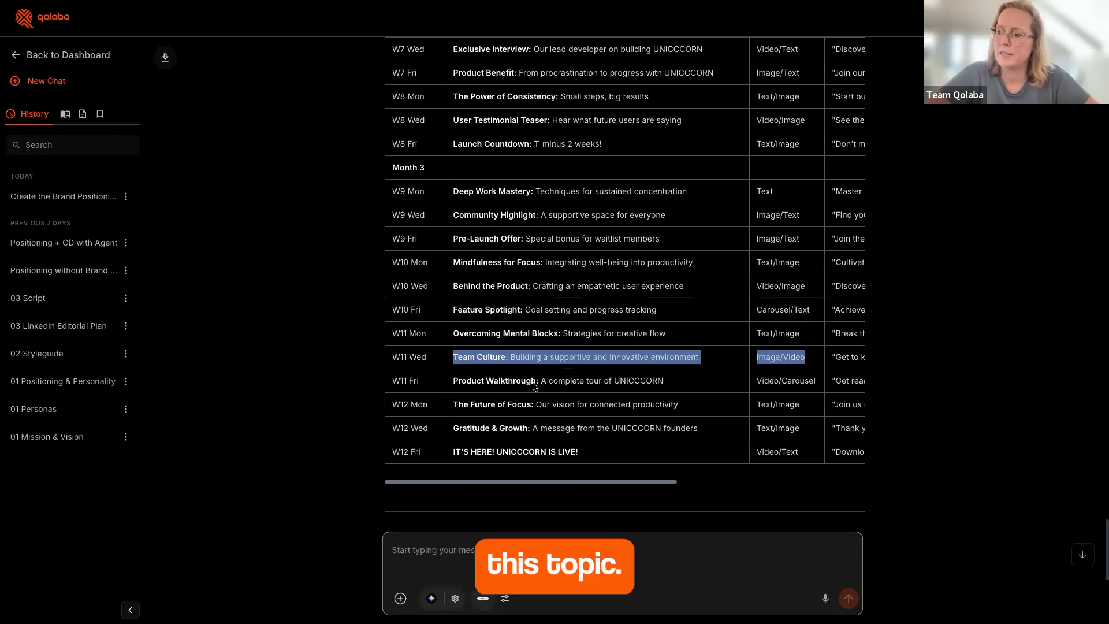
scroll(631, 368, "down", 4)
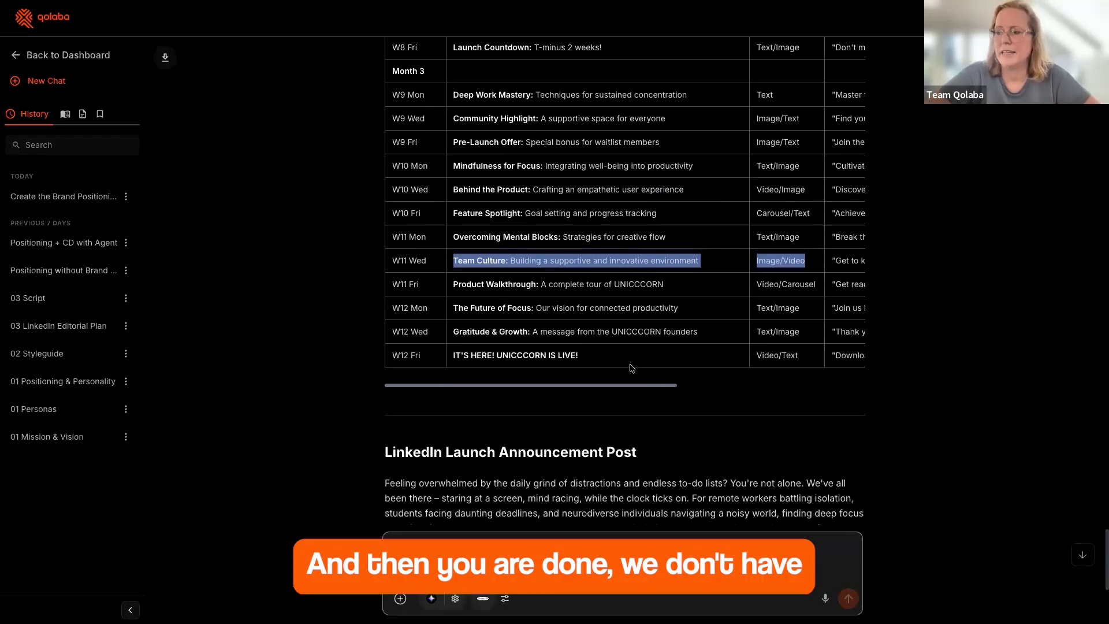
left_click(603, 383)
Read the generated LinkedIn launch announcement post below the table, down to its waitlist call to action and hashtags.
scroll(604, 383, "down", 1)
scroll(603, 383, "down", 8)
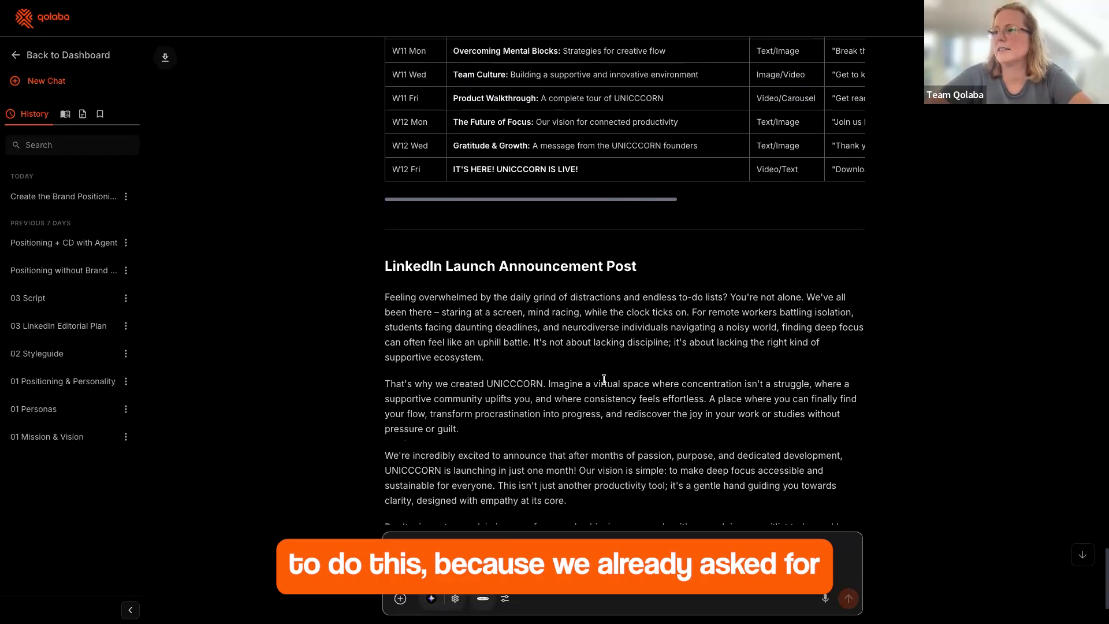
scroll(604, 380, "down", 1)
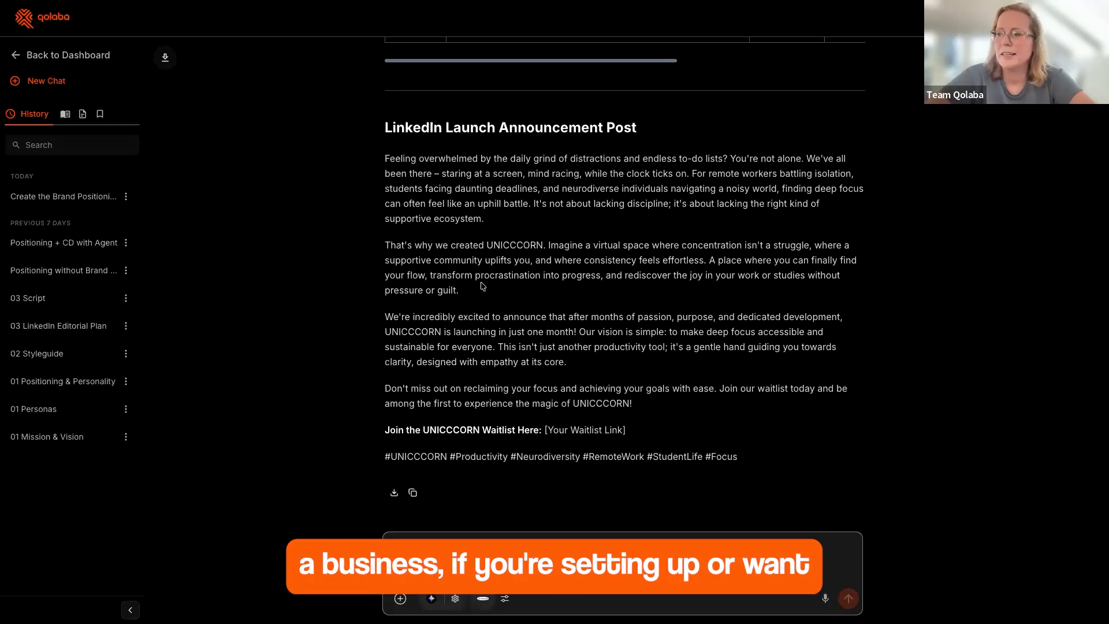
Go over the editorial plan once more from its Month 1 entries to the W12 Fri entry and the launch post's opening.
scroll(464, 268, "up", 1)
scroll(464, 269, "up", 4)
scroll(465, 271, "up", 14)
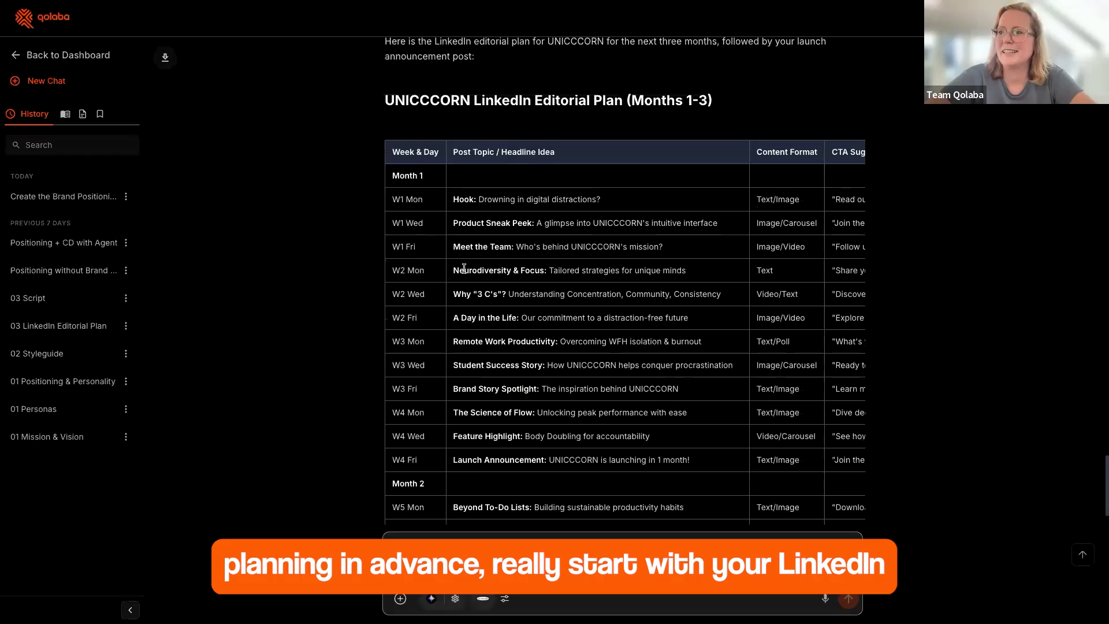
scroll(464, 269, "up", 1)
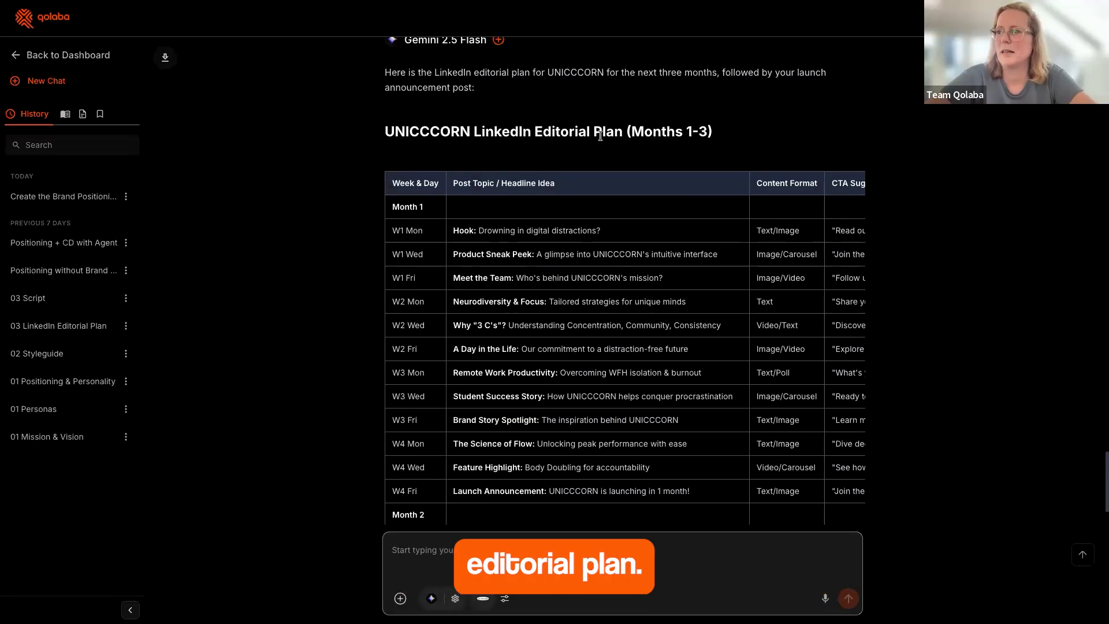
scroll(595, 336, "down", 9)
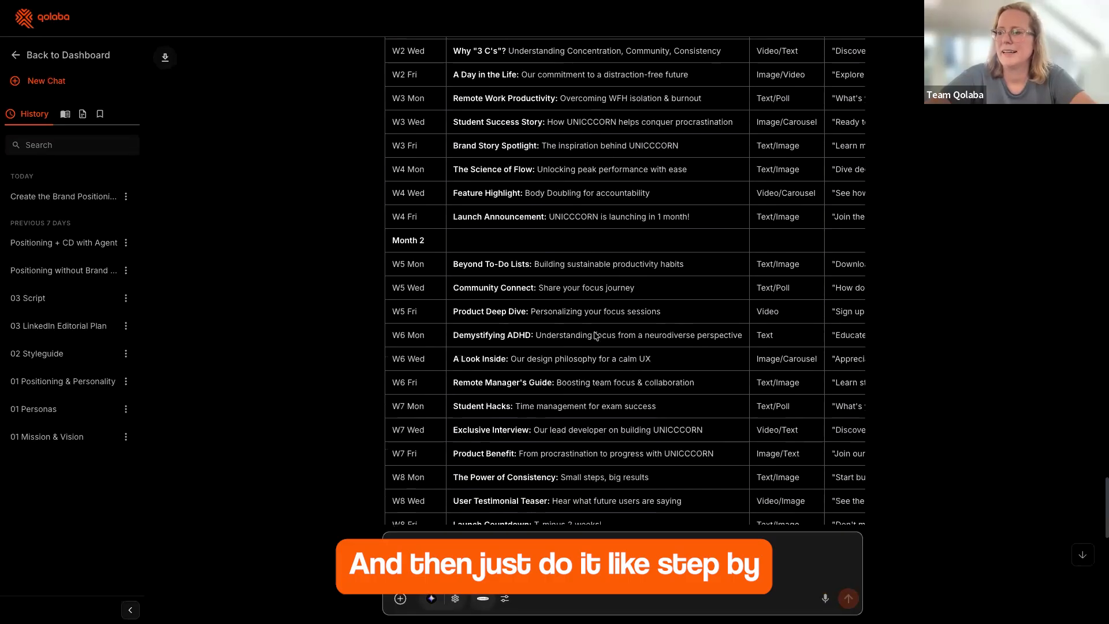
scroll(596, 335, "down", 10)
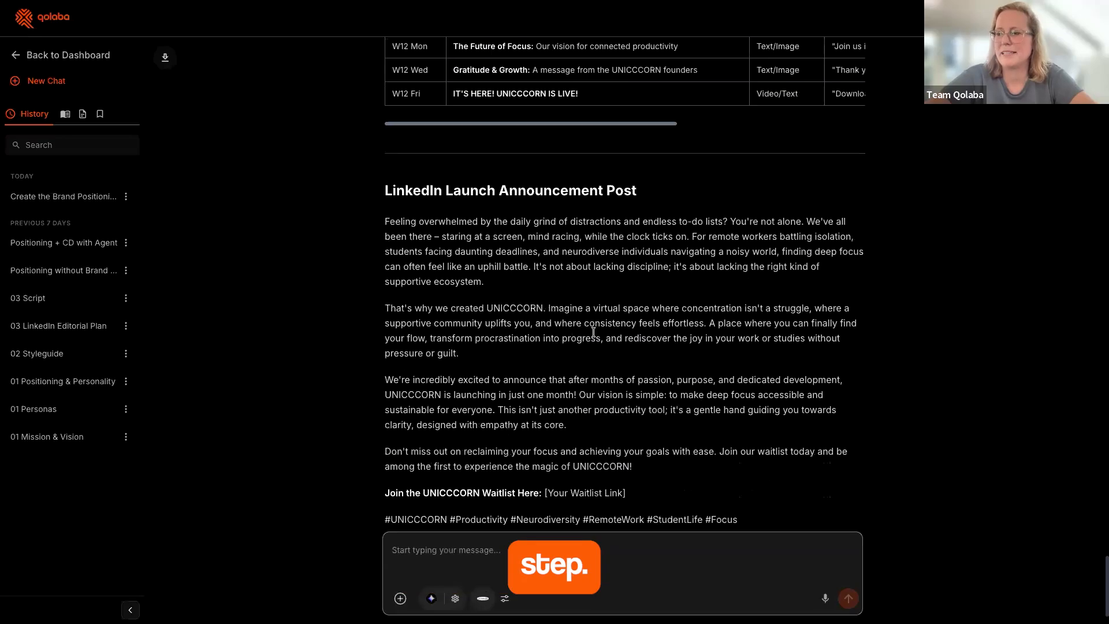
scroll(594, 332, "up", 4)
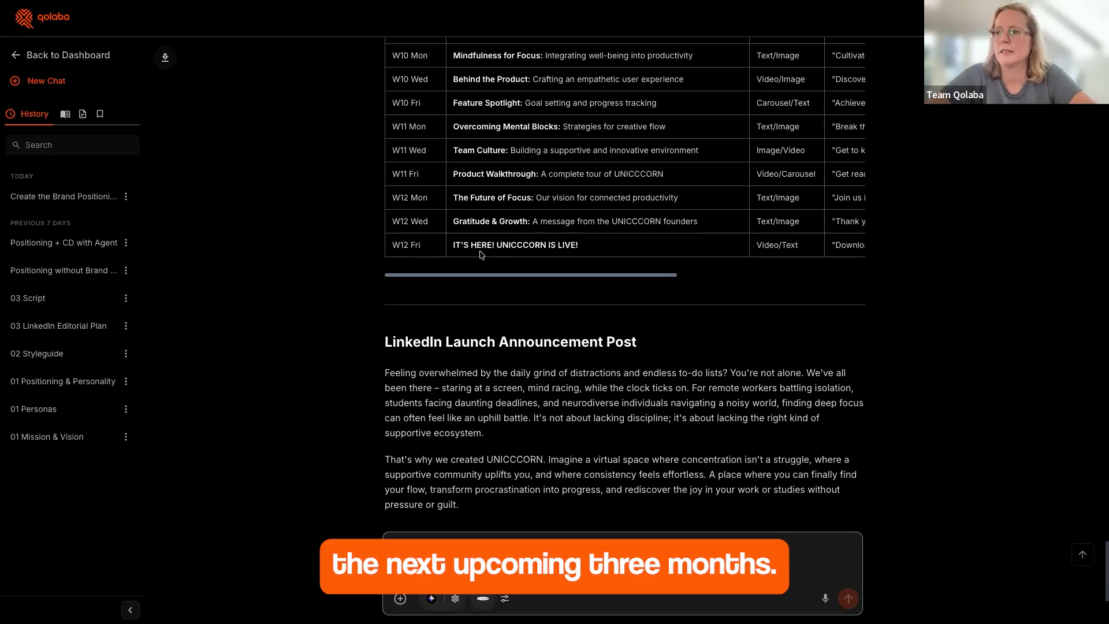
scroll(481, 243, "down", 1)
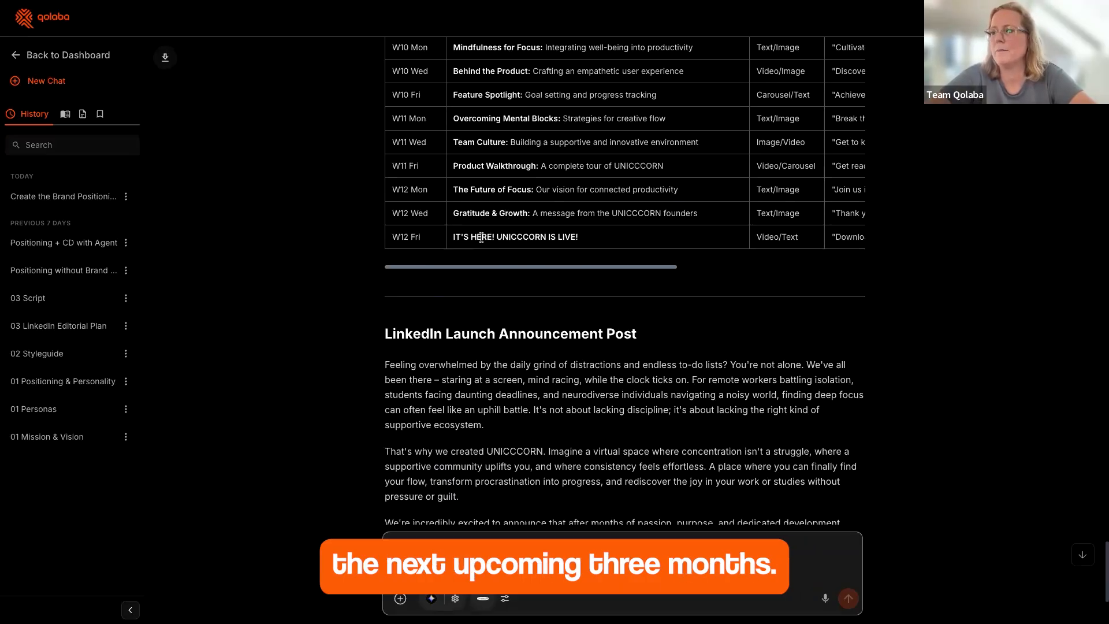
Submit a prompt for a realistic 1:1 MacBook Pro mockup showing the UNICCCORN website, placed further right on a minimal desk with soft warm side lighting.
scroll(483, 343, "down", 5)
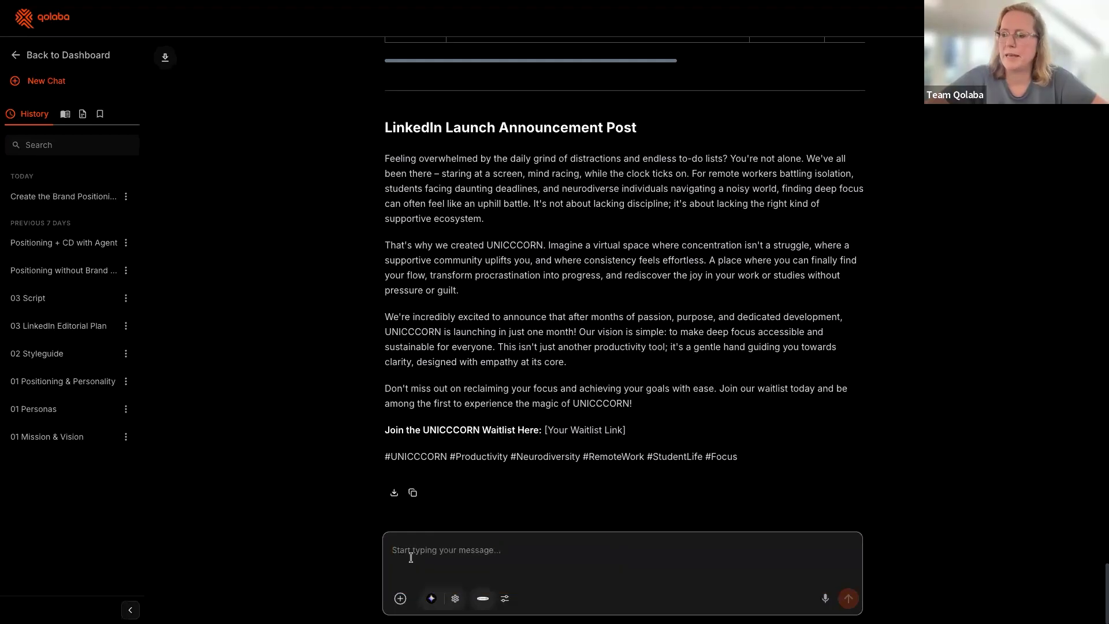
key("ctrl+v")
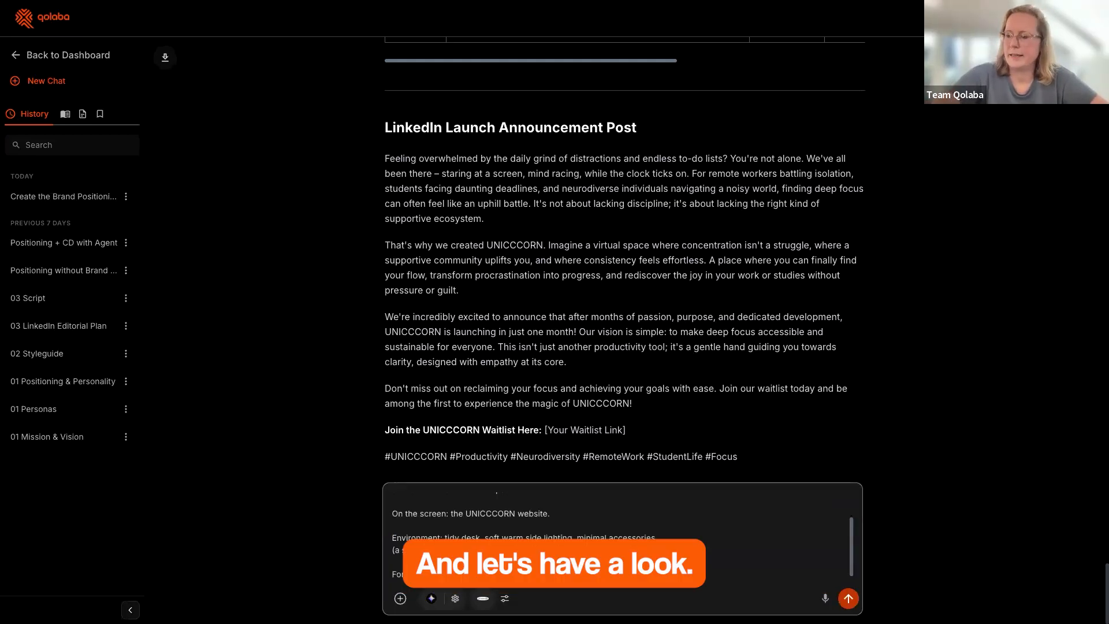
scroll(433, 521, "up", 1)
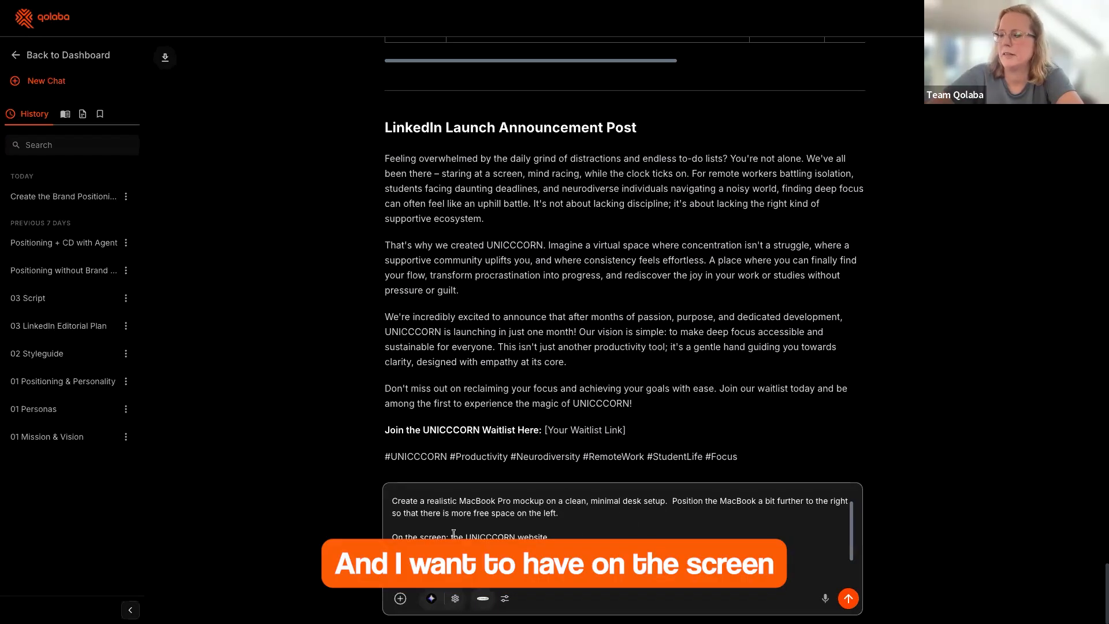
scroll(568, 536, "down", 2)
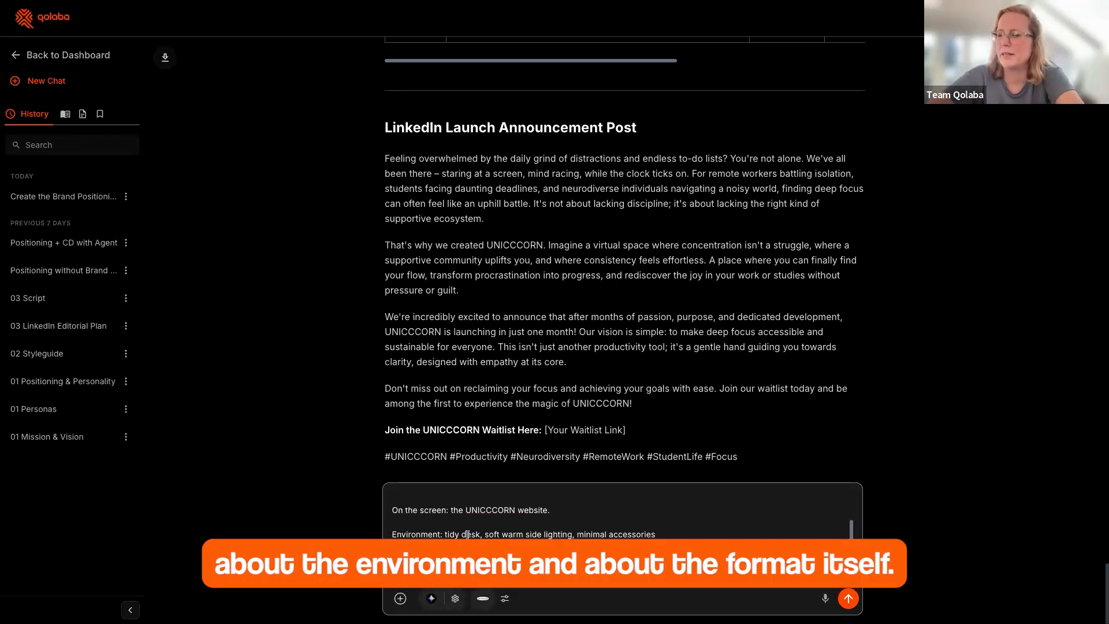
left_click(848, 599)
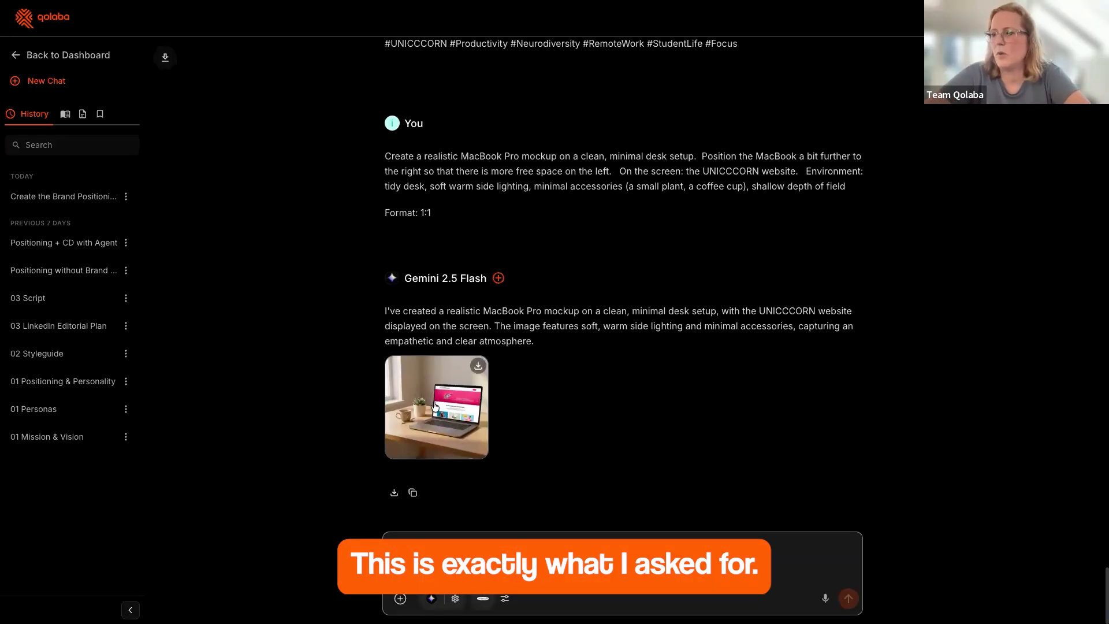
View the generated MacBook mockup image enlarged, close it, and check it against the launch announcement post text above.
left_click(434, 401)
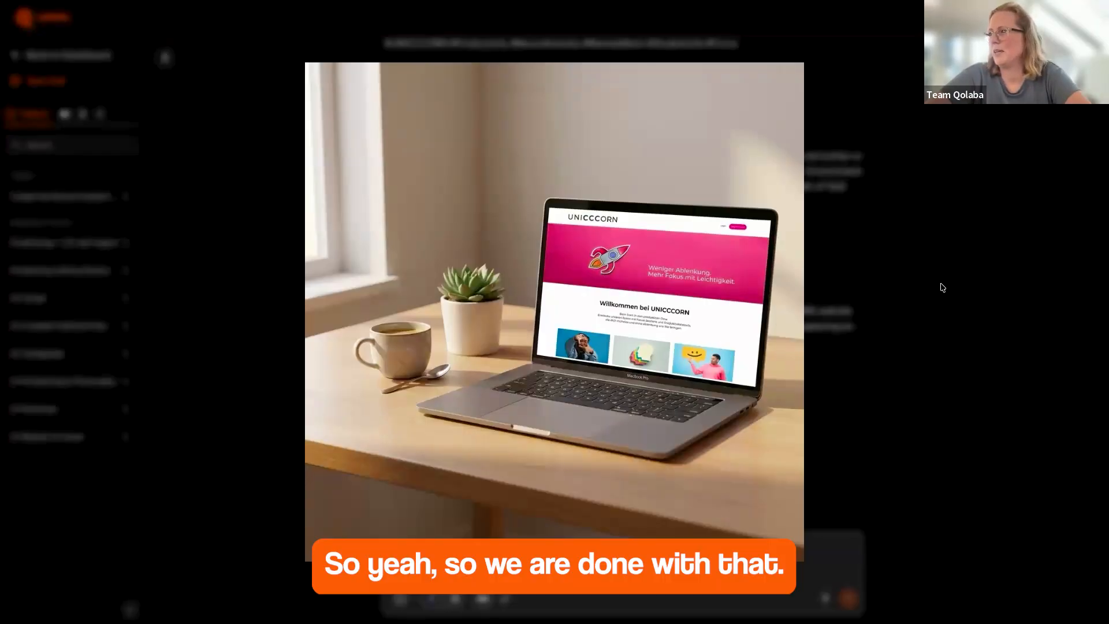
left_click(862, 284)
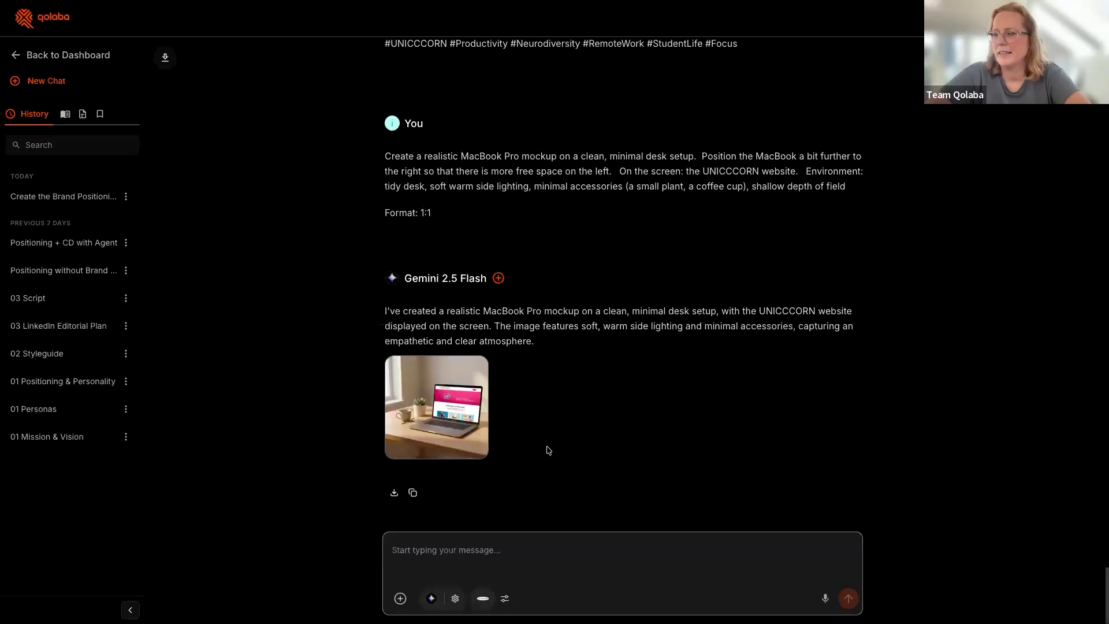
scroll(502, 362, "up", 1)
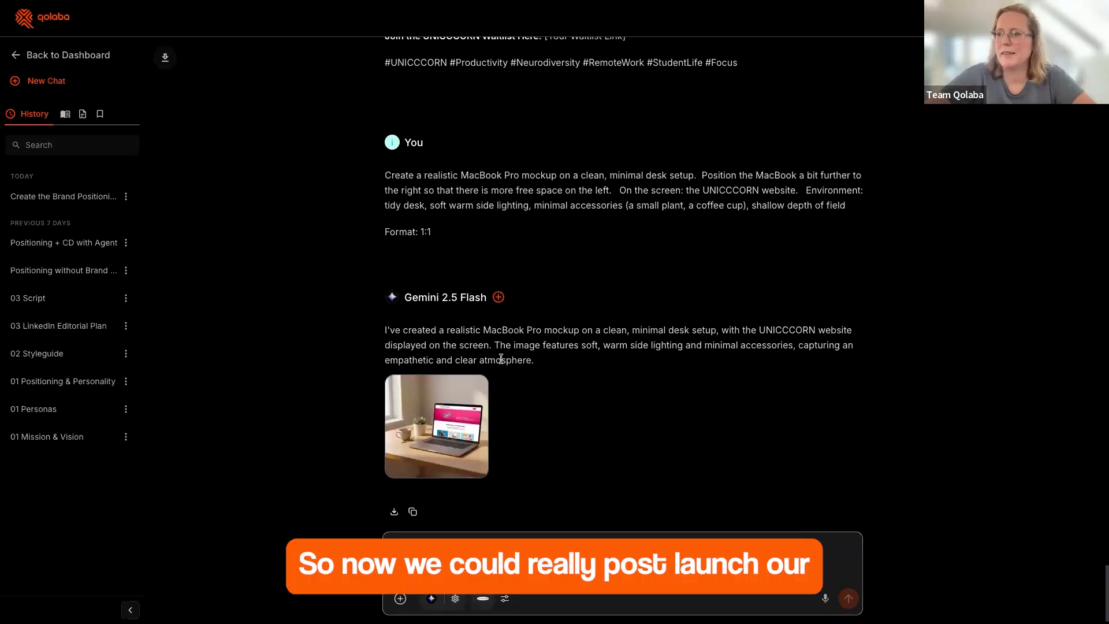
scroll(456, 429, "up", 7)
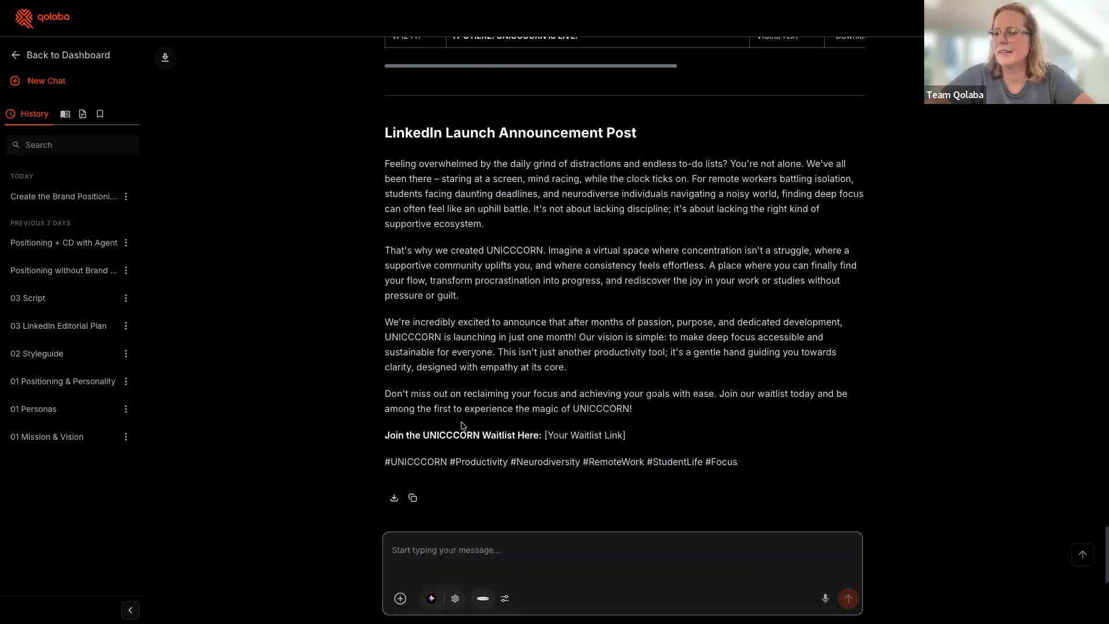
scroll(462, 426, "down", 7)
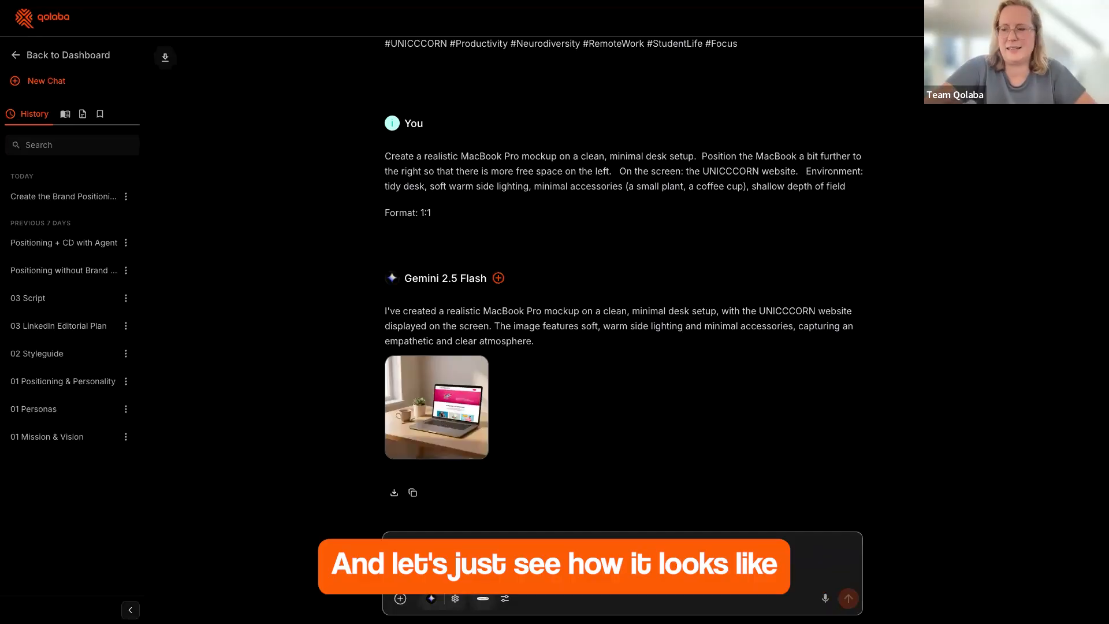
Set up an image-to-image generation with the Nano Banana Pro model, using the newest MacBook mockup from history as the source image.
left_click(17, 58)
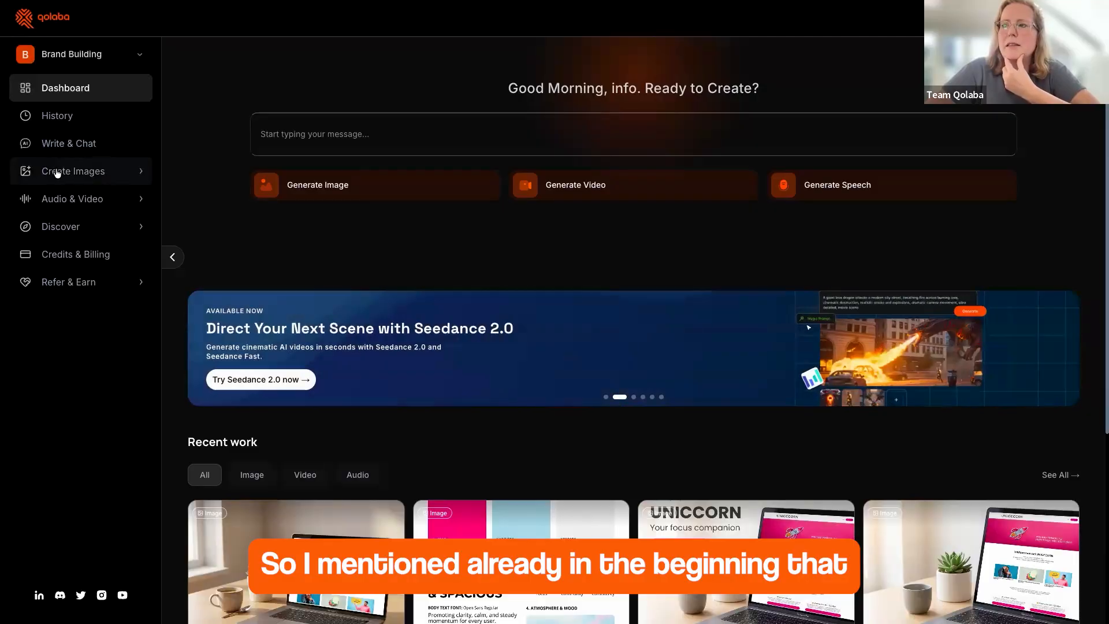
left_click(86, 173)
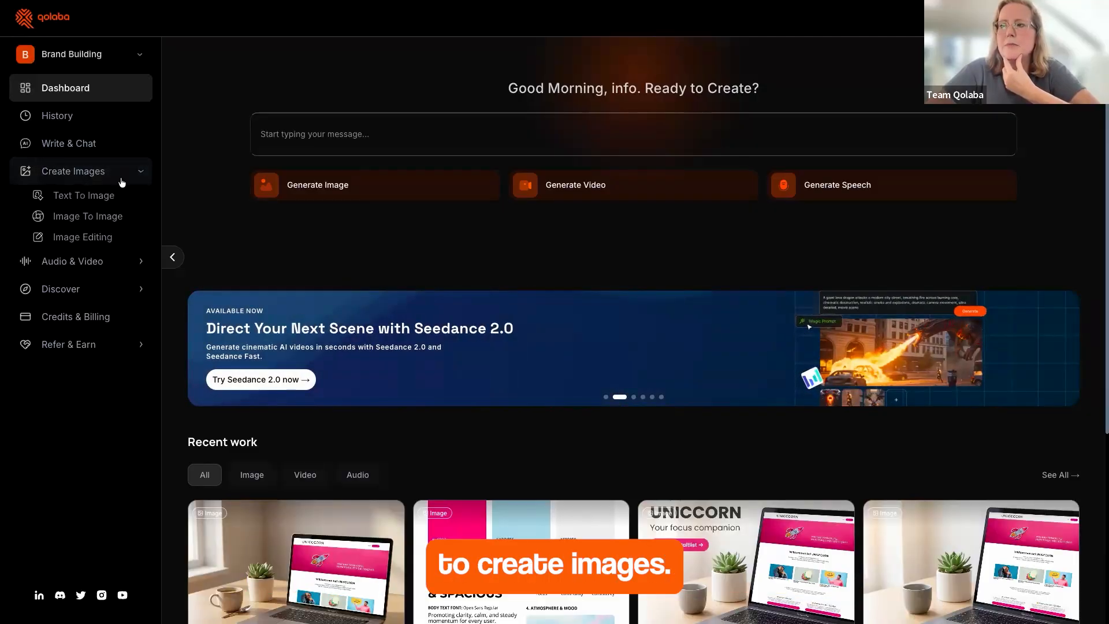
left_click(84, 220)
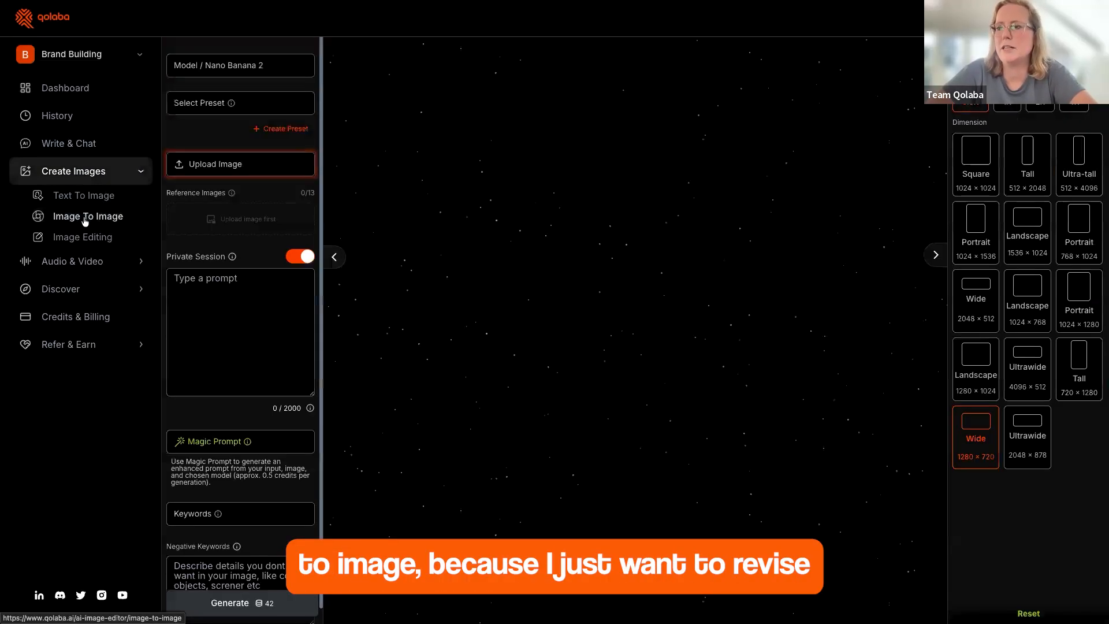
left_click(261, 66)
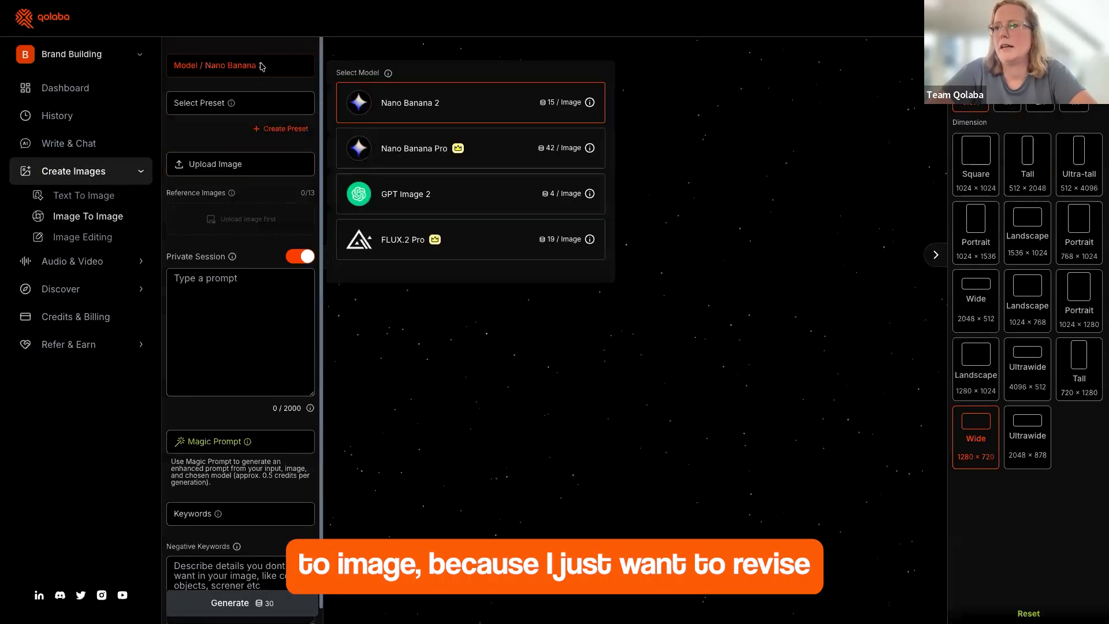
left_click(393, 148)
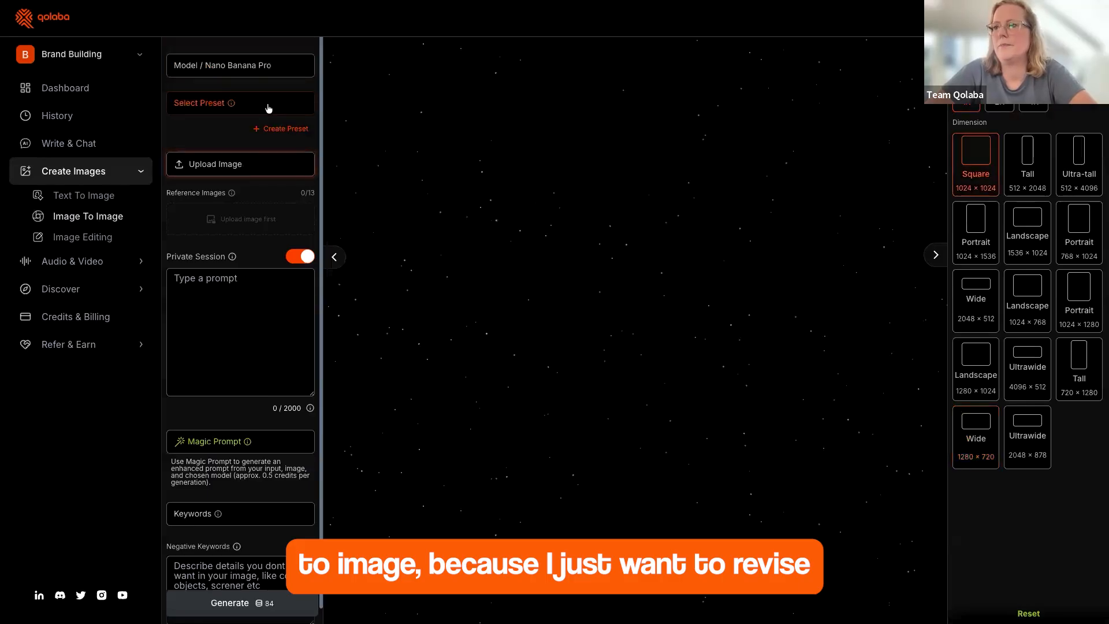
left_click(225, 167)
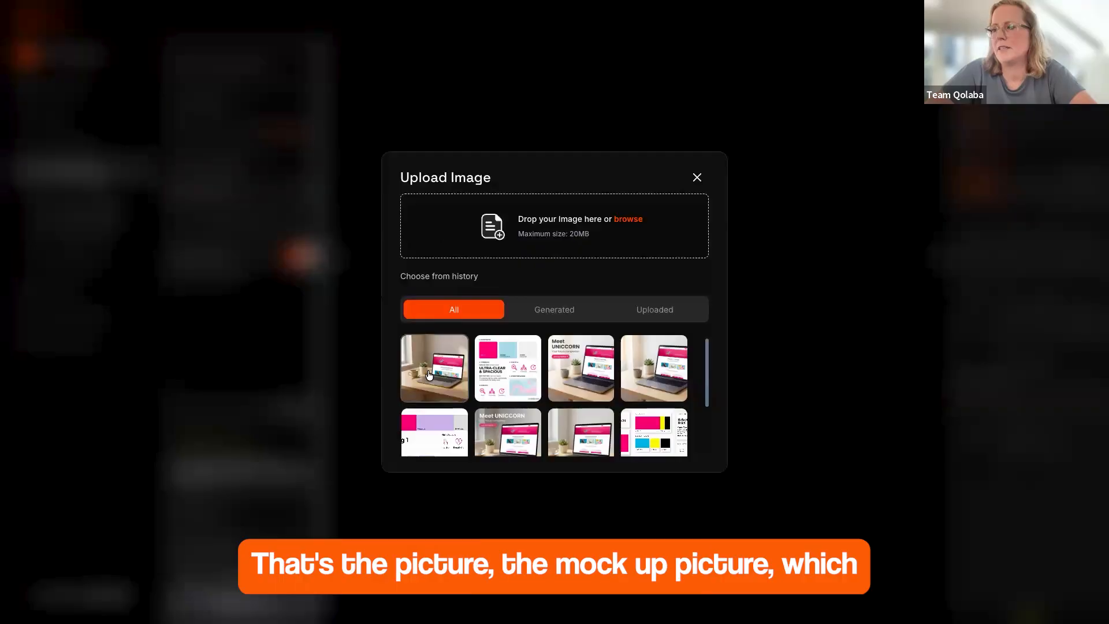
left_click(429, 372)
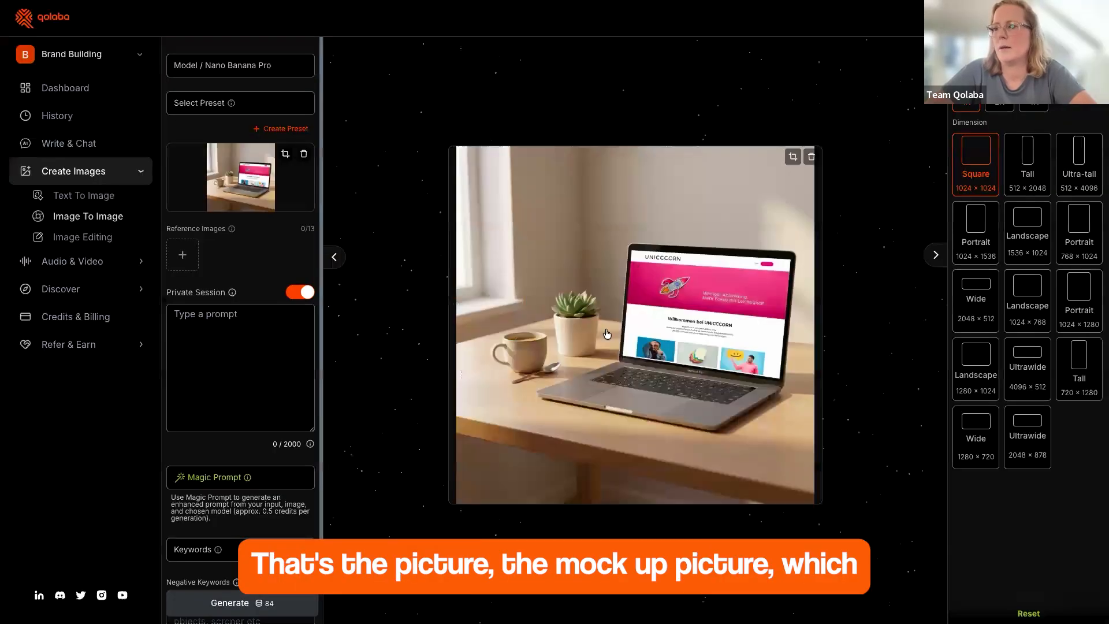
Generate the mockup with a clean social media text overlay in the left upper corner: headline "Meet UNICCCORN", subline "Your focus companion", CTA badge "Join the Waitlist →".
left_click(240, 339)
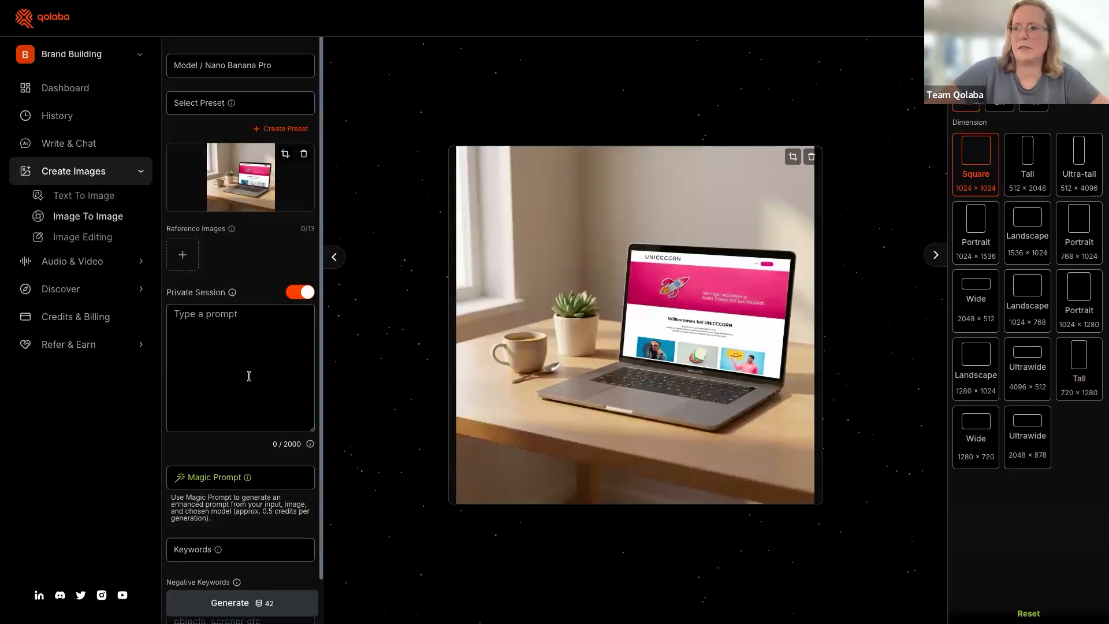
type("Take the MacBook mockup and add a clean text overlay for social media use.  Text overlay: - Headline: \"Meet UNICCCORN\" - Subline: \"Your focus companion\" - CTA Badge: \"Join the Waitlist →\"")
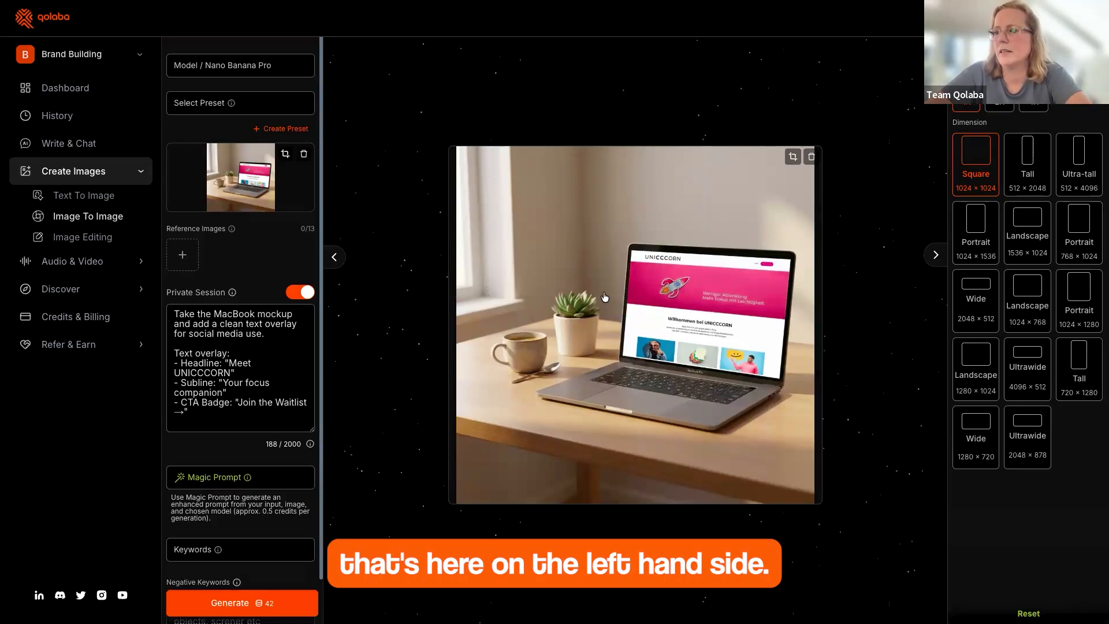
left_click(263, 334)
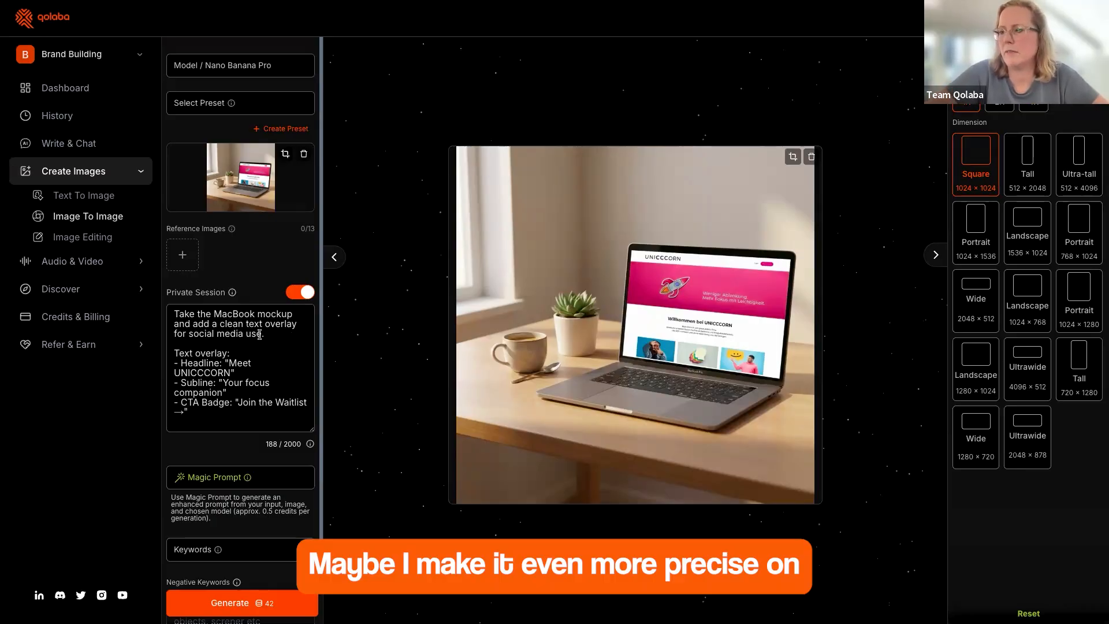
type("on")
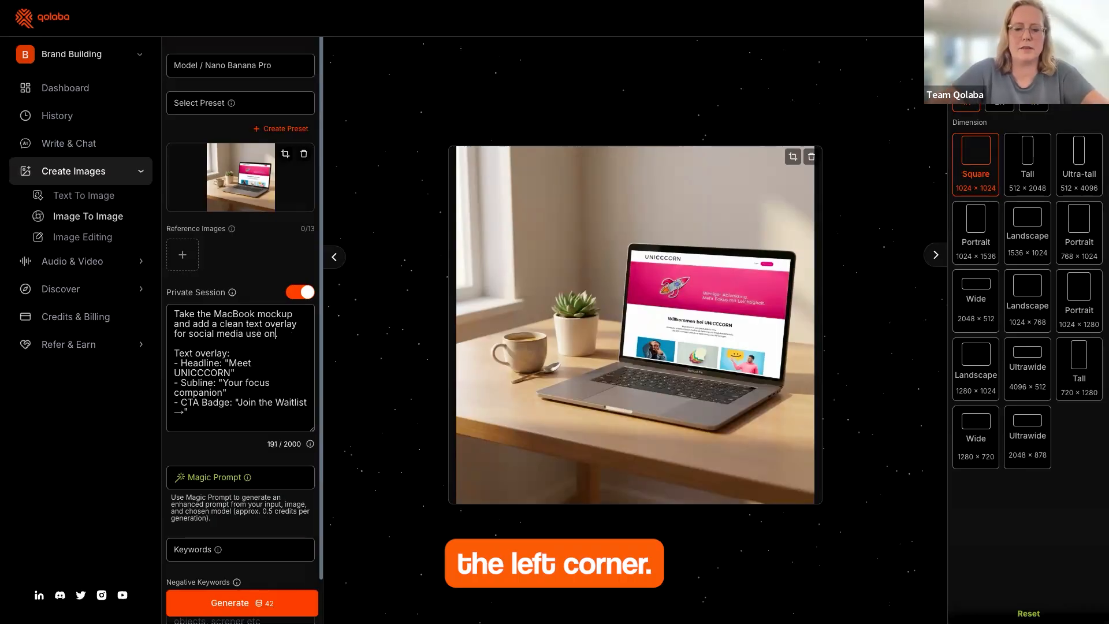
type(" the left ")
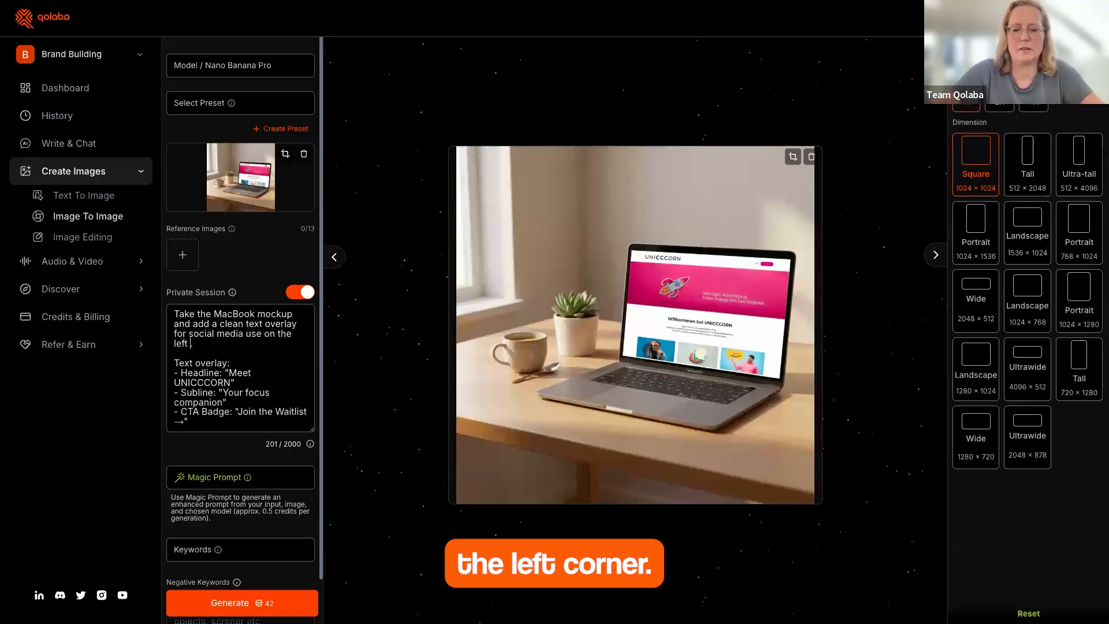
type("t")
key("BackSpace")
type("upper corner.")
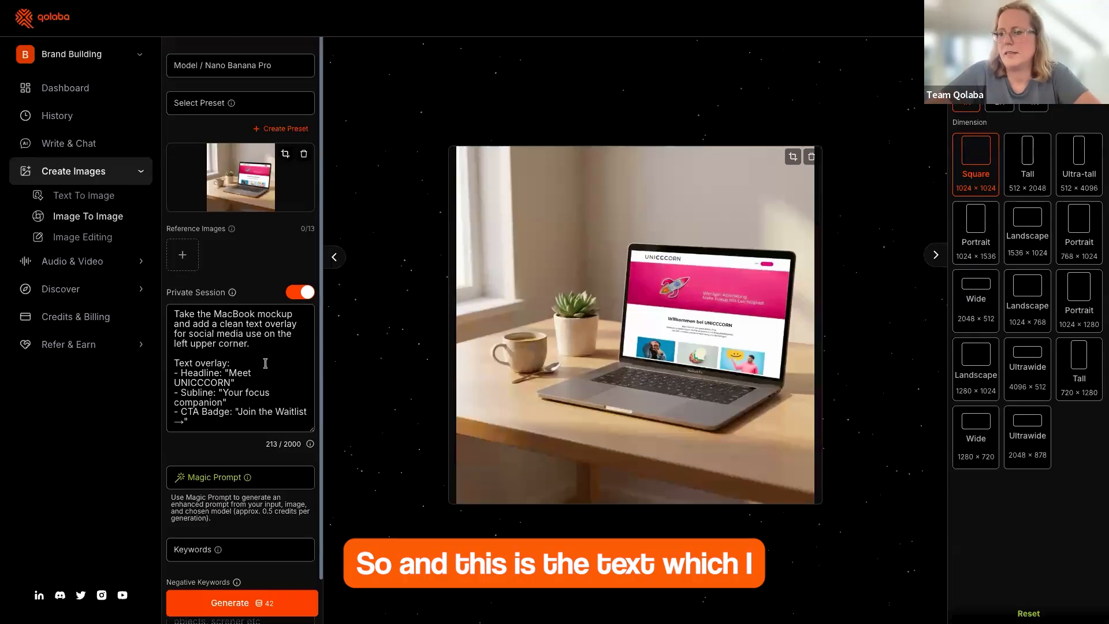
scroll(265, 363, "down", 1)
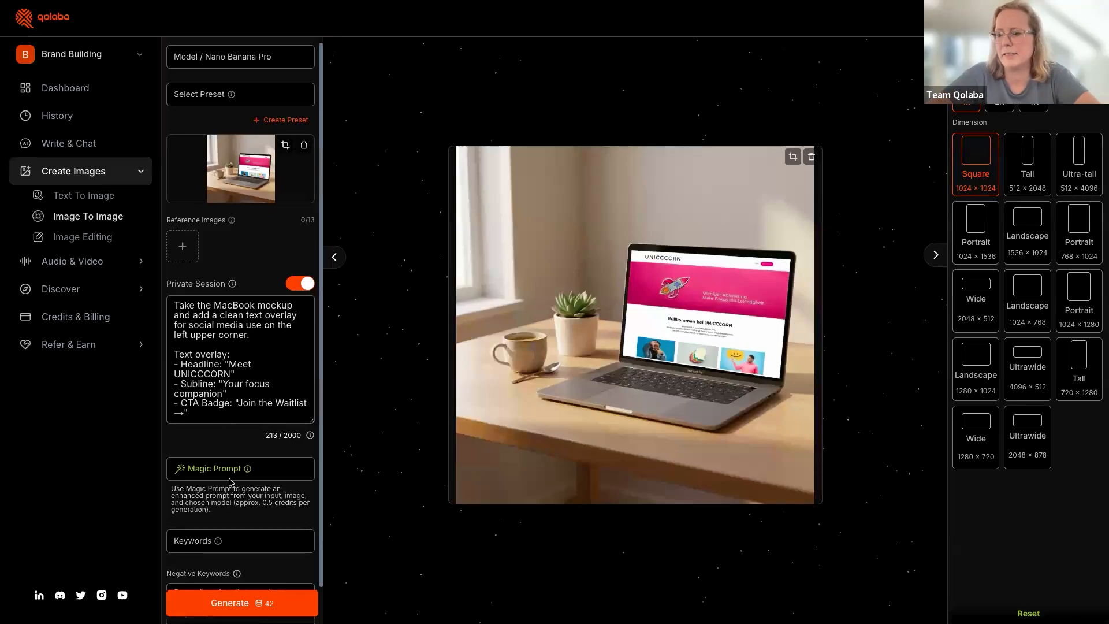
left_click(250, 604)
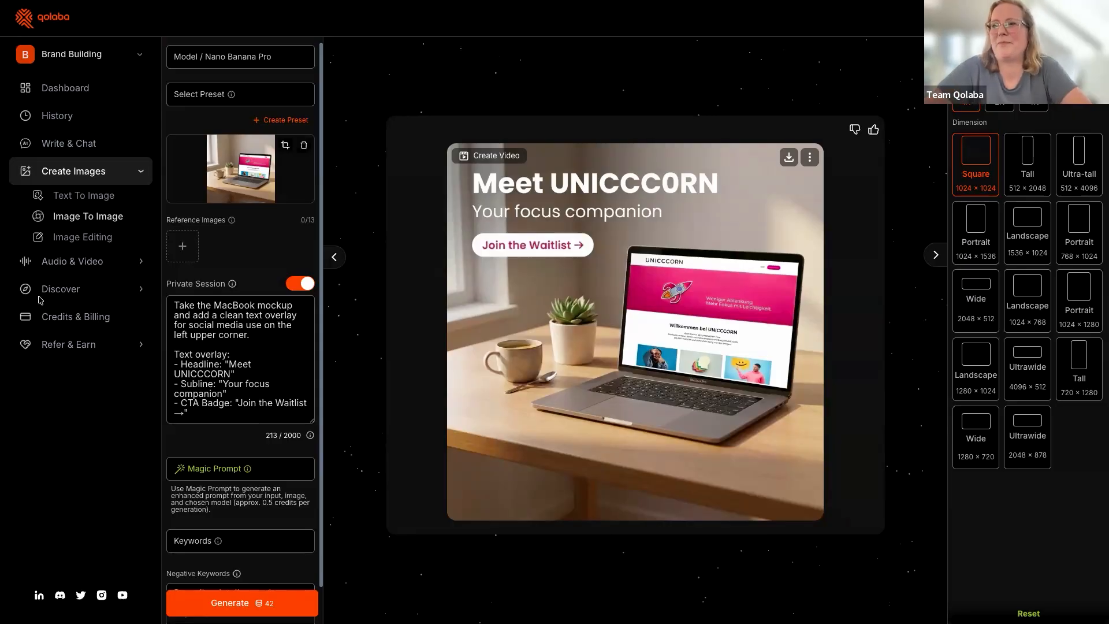
Open Text To Speech and listen to a sample of the Zephyr voice among the available single-speaker voices.
left_click(138, 176)
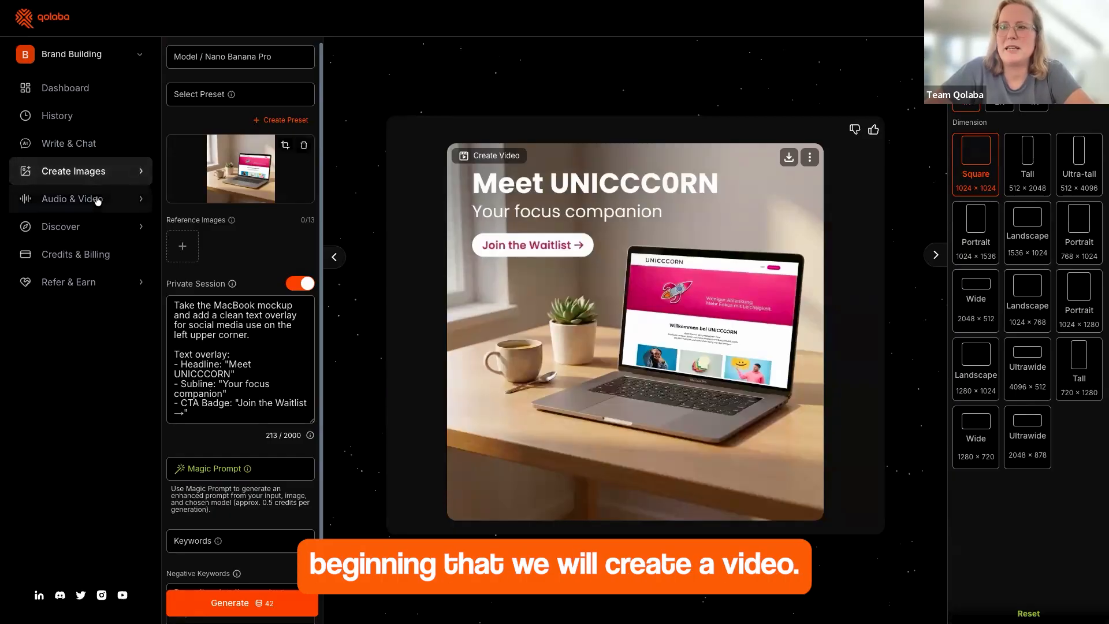
left_click(90, 200)
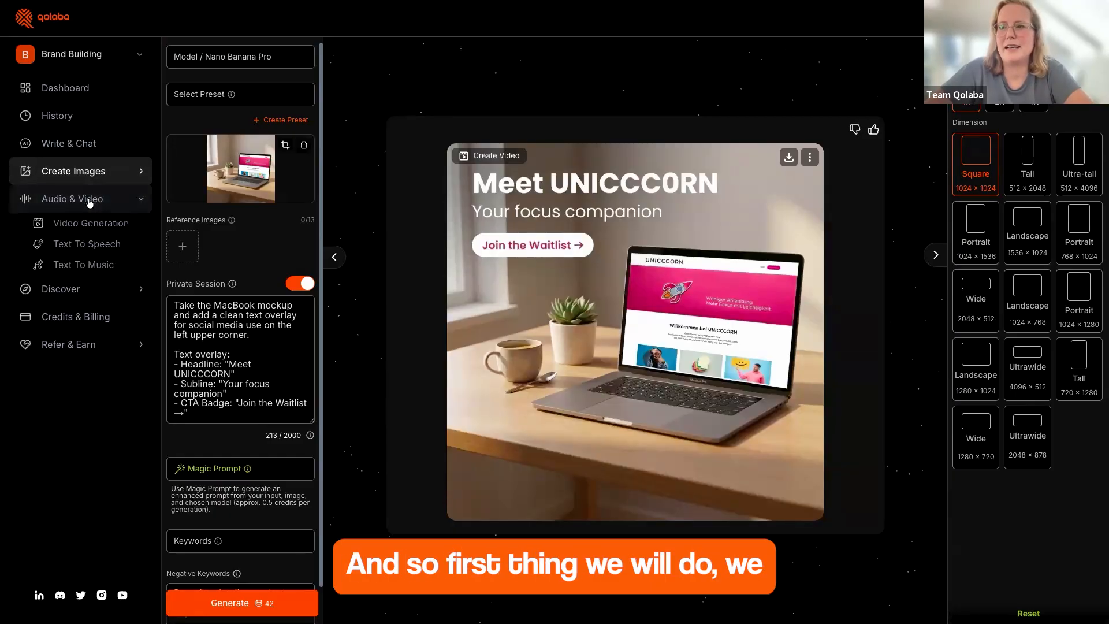
left_click(85, 246)
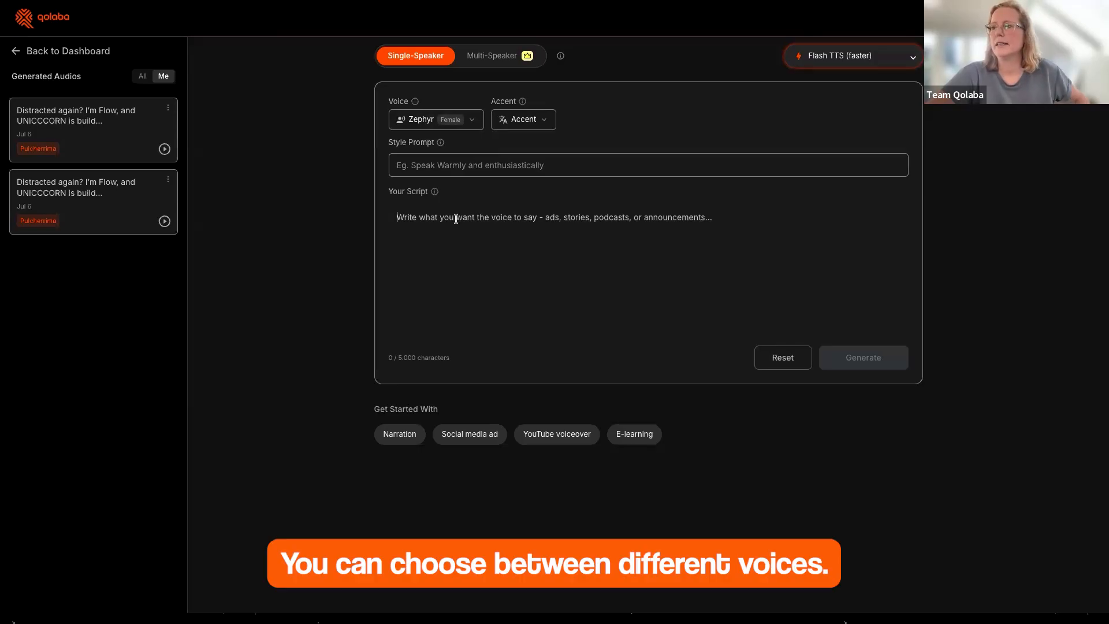
left_click(475, 121)
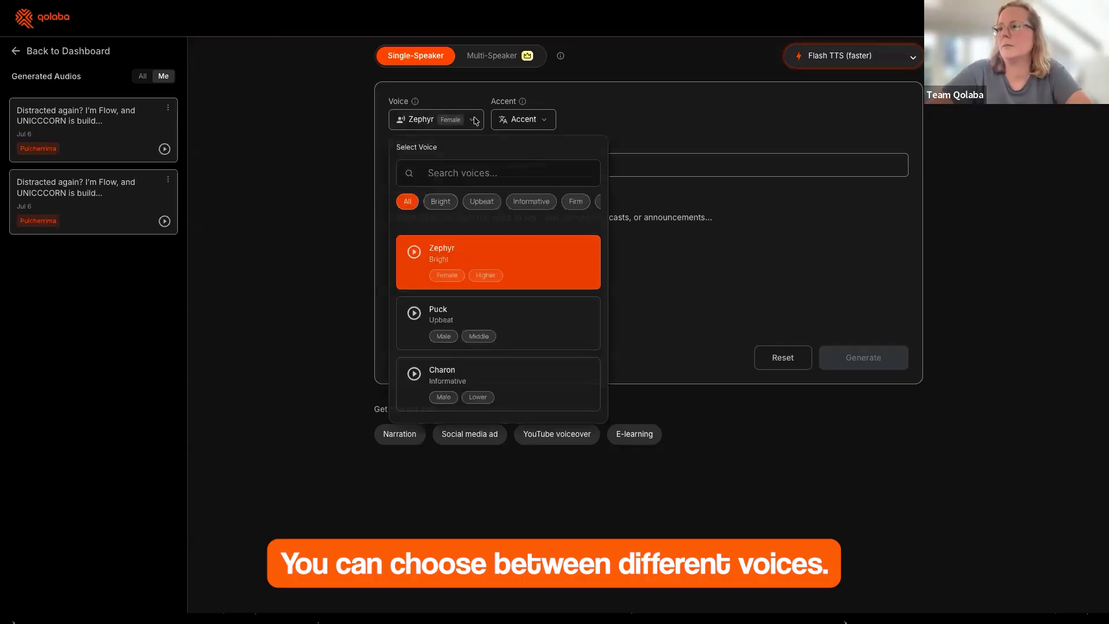
scroll(448, 303, "down", 1)
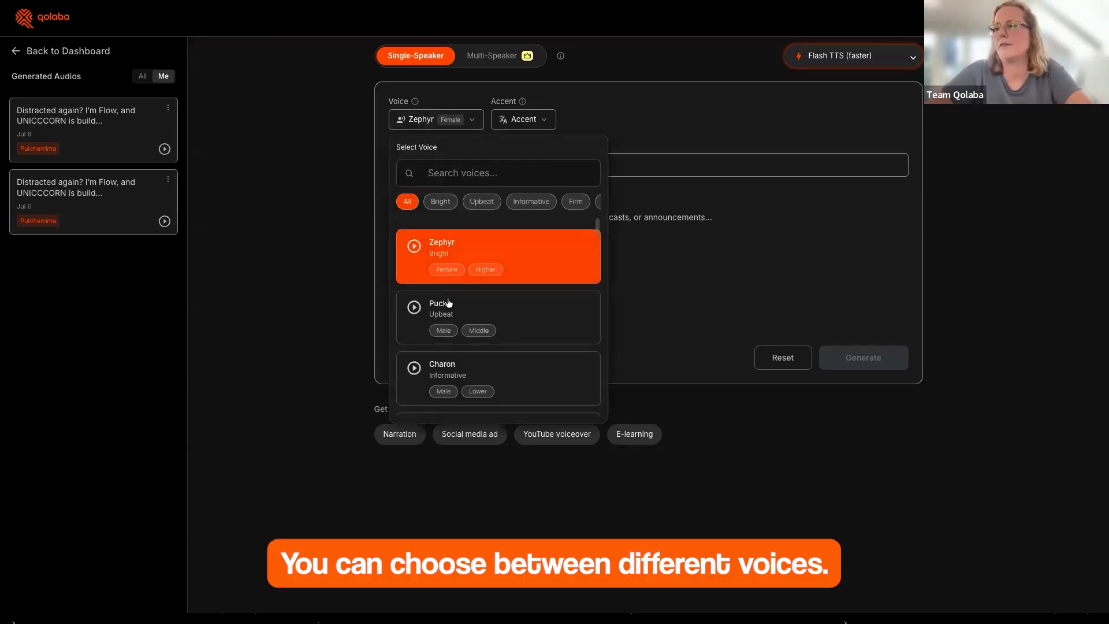
left_click(415, 248)
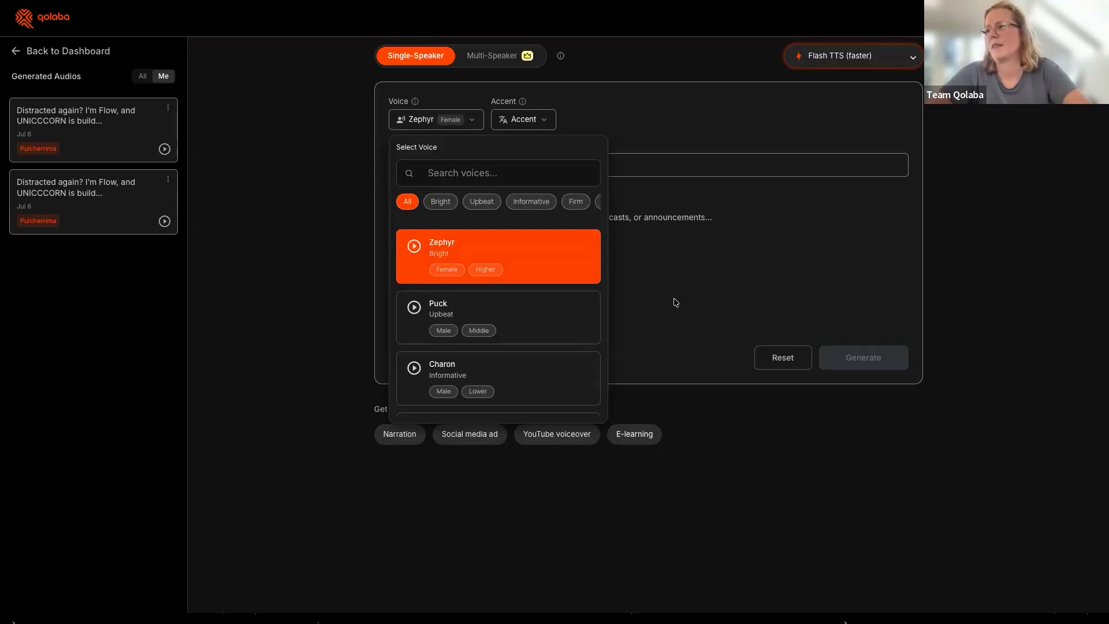
Search the voices for "pulch", listen to the Pulcherrima sample and select that voice for the speech.
left_click(501, 171)
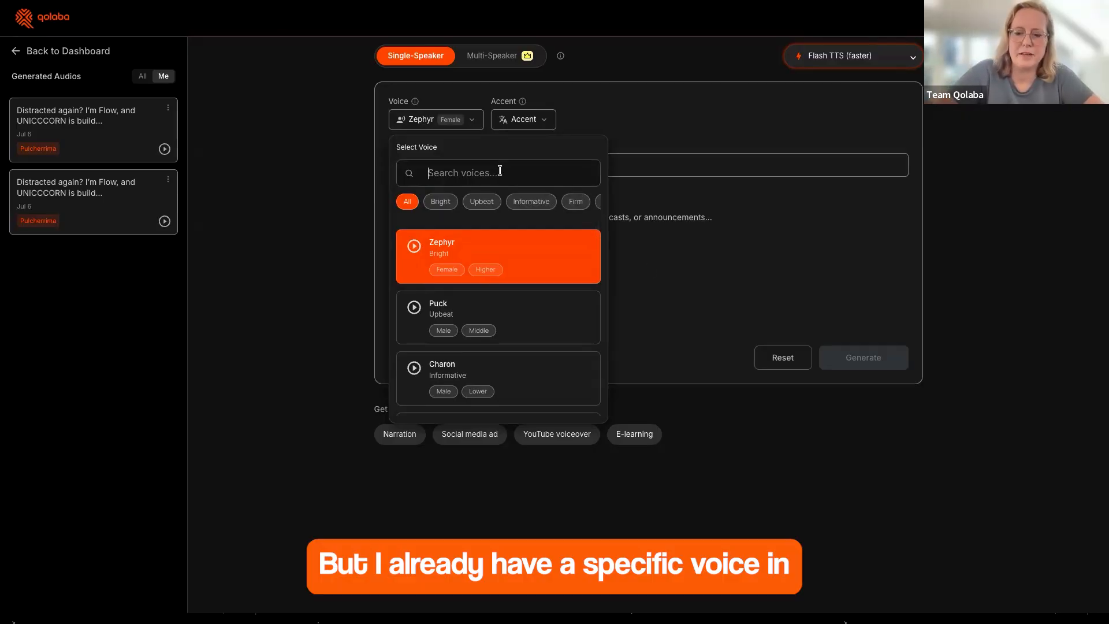
type("pulch")
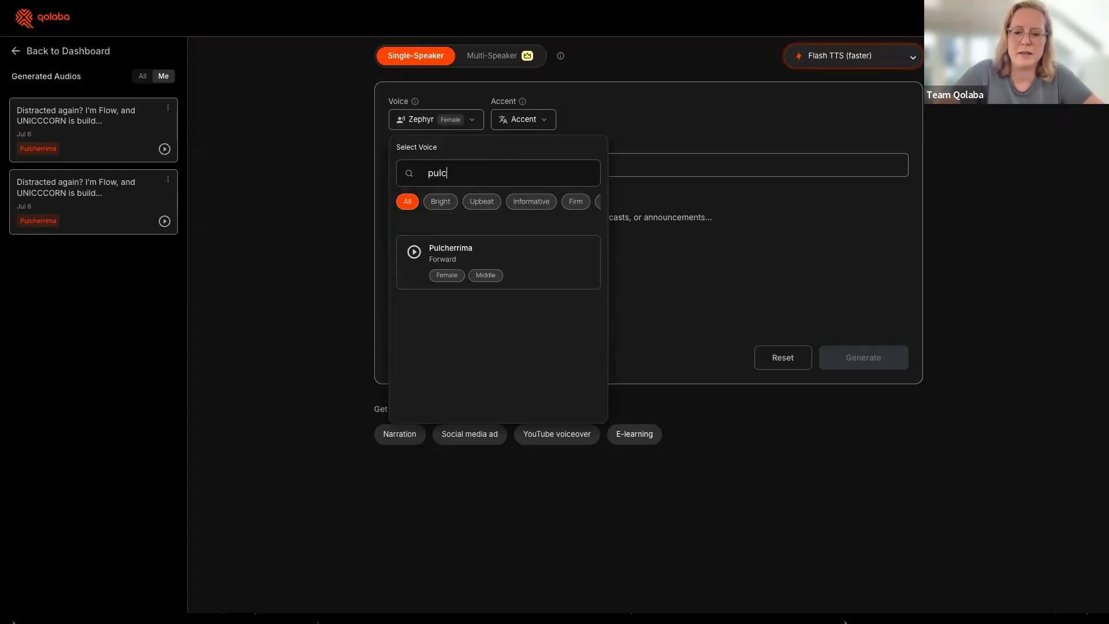
left_click(413, 252)
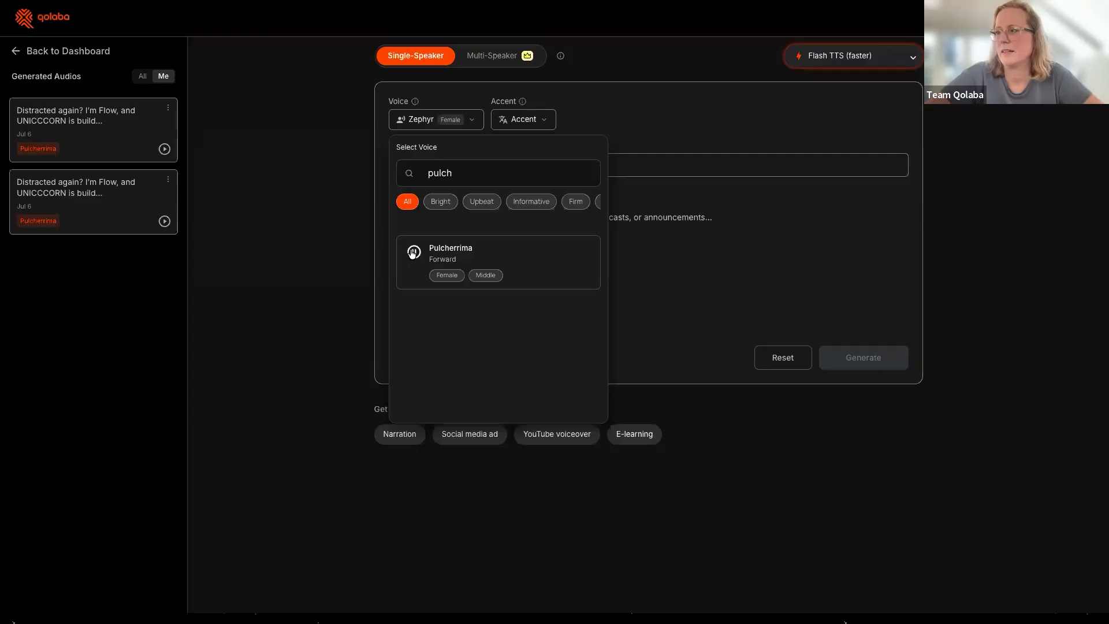
left_click(456, 256)
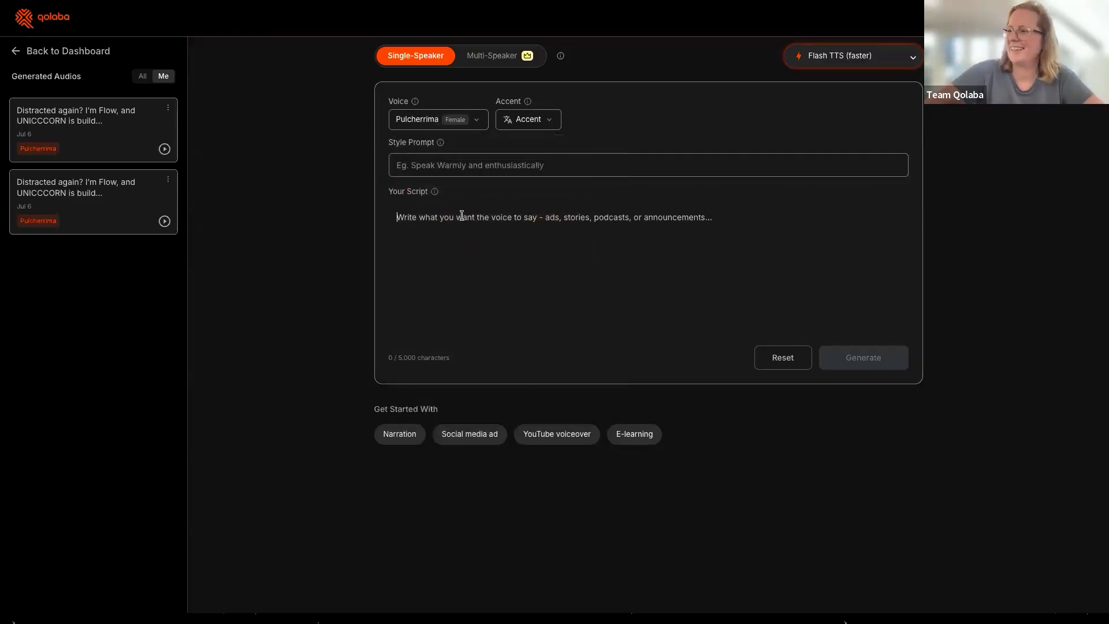
Synthesize and play "Distracted again? I’m Flow, and UNICCCORN is building a magical way to help you actually get things done. Grab your spot on our waitlist now.".
type("Distracted again? I’m Flow, and UNICCCORN is building a magical way to help you actually get things done. Grab your spot on our waitlist now.")
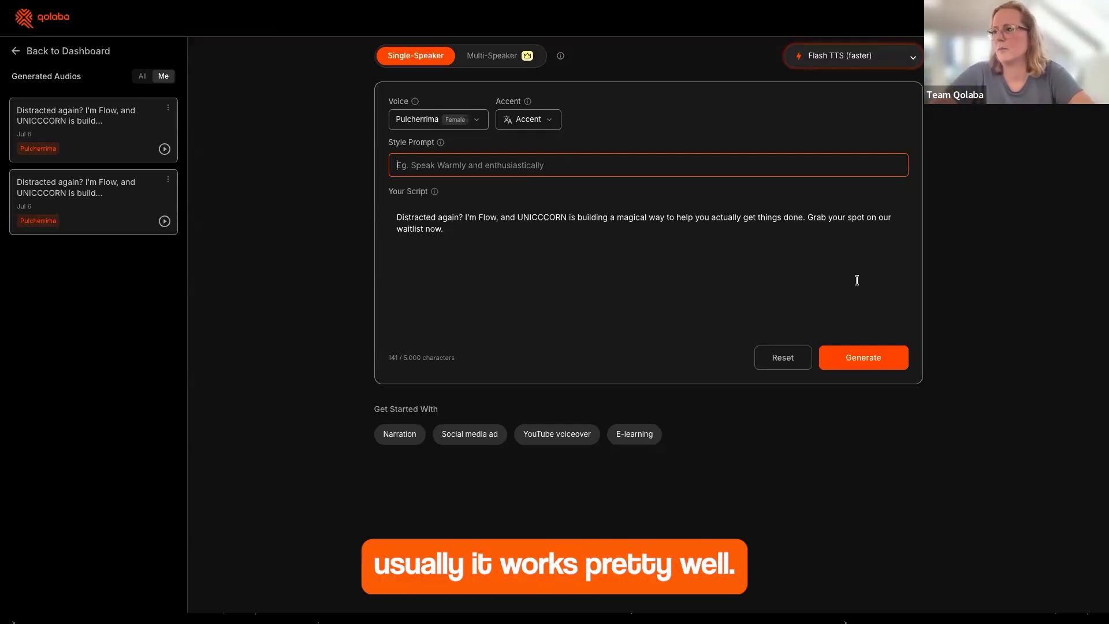
left_click(862, 359)
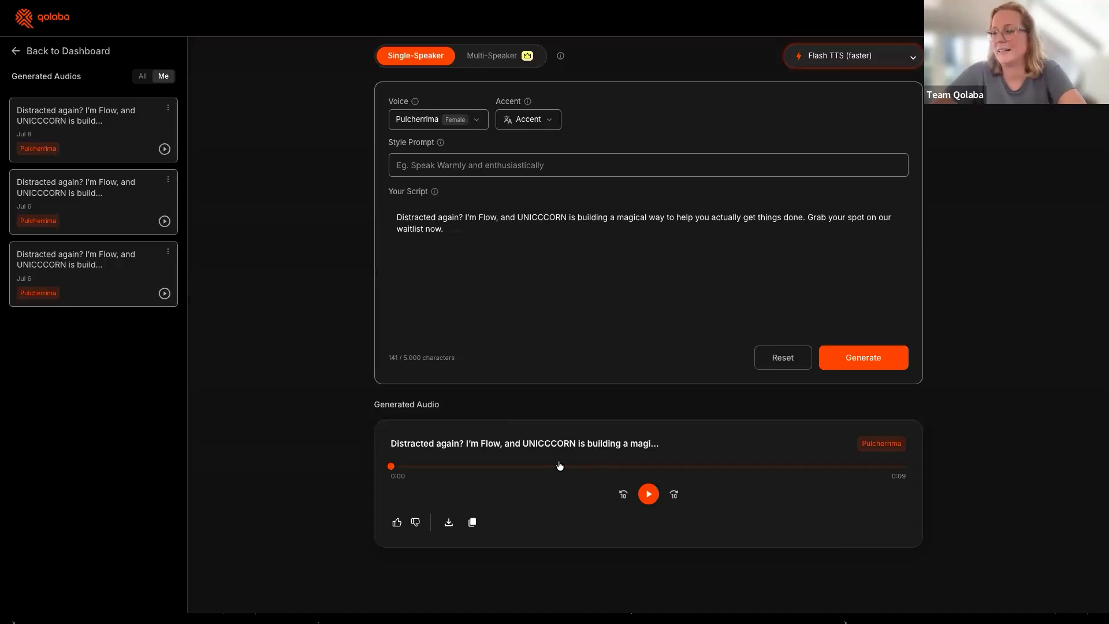
left_click(649, 496)
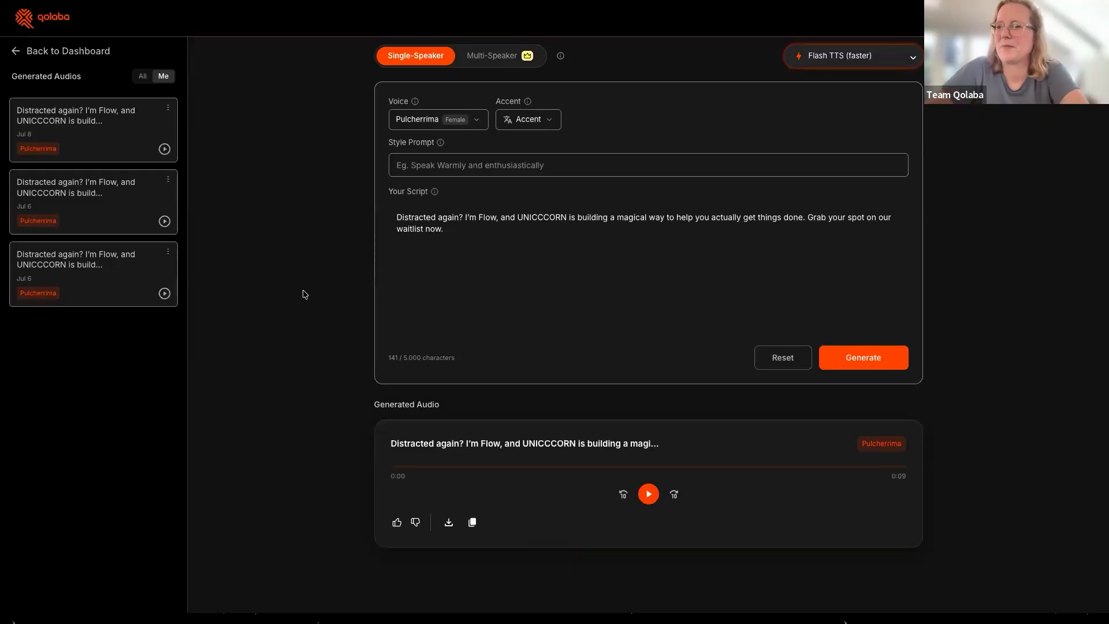
Open Video Generation and clear the carried-over initial image and text overlay prompt.
left_click(19, 52)
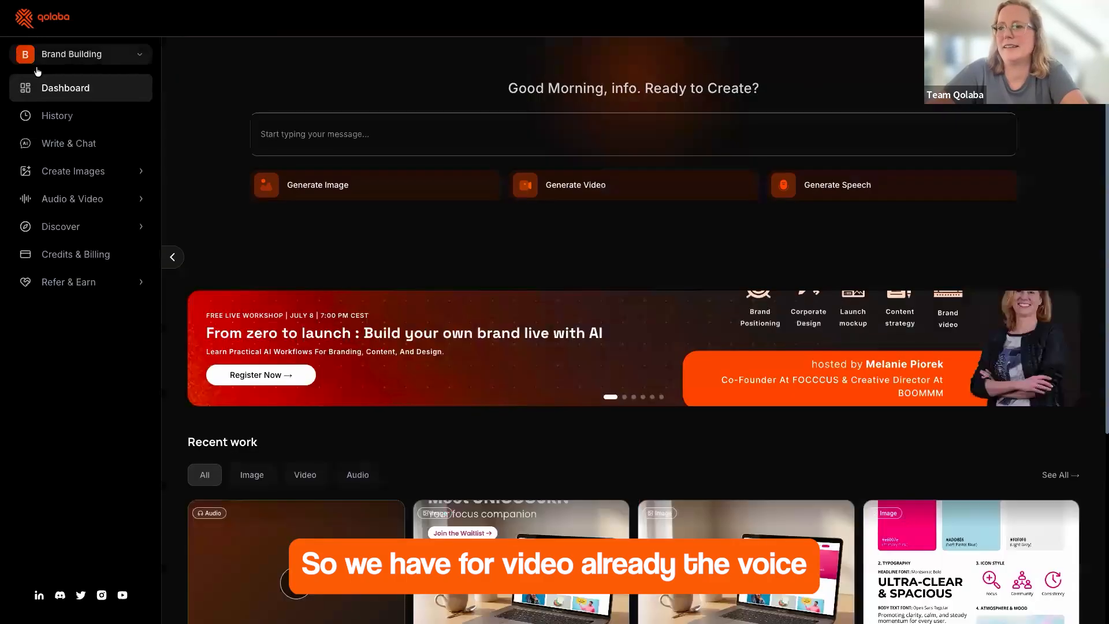
left_click(74, 200)
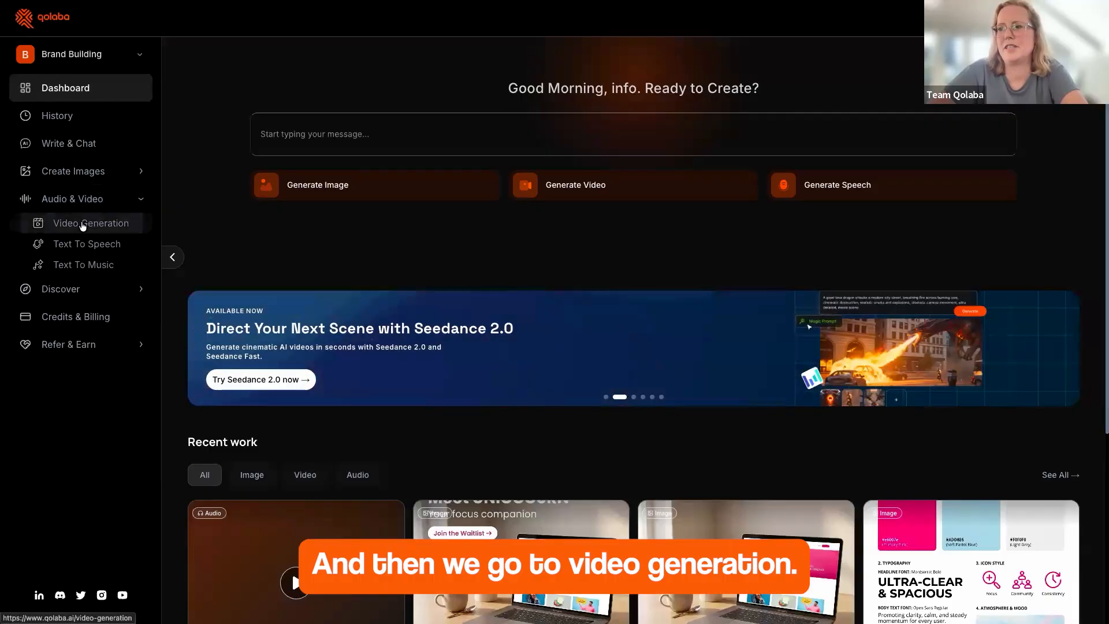
left_click(83, 224)
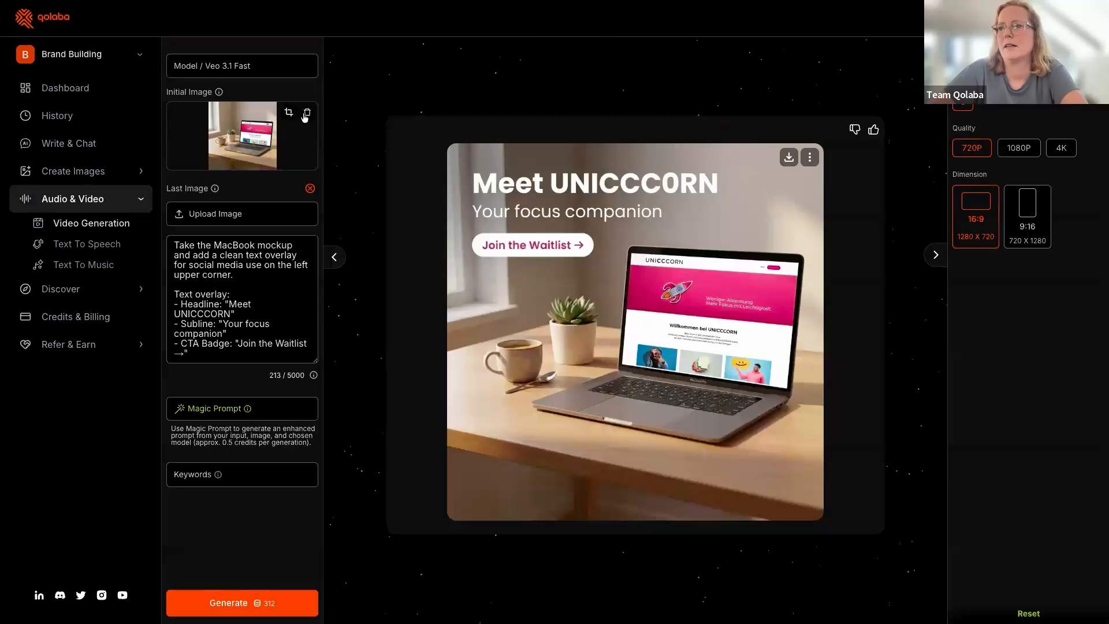
left_click(305, 113)
left_click(243, 230)
key("ctrl+a")
key("BackSpace")
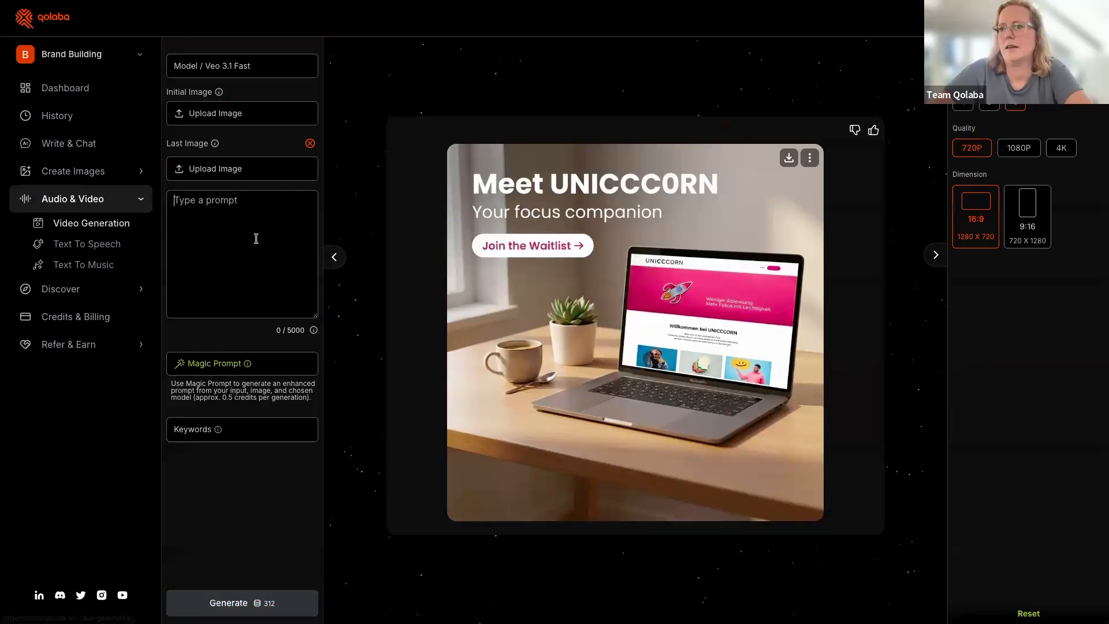
Choose the Seedance 2.0 video model and add the generated voice-over audio from the history as a reference file.
left_click(260, 69)
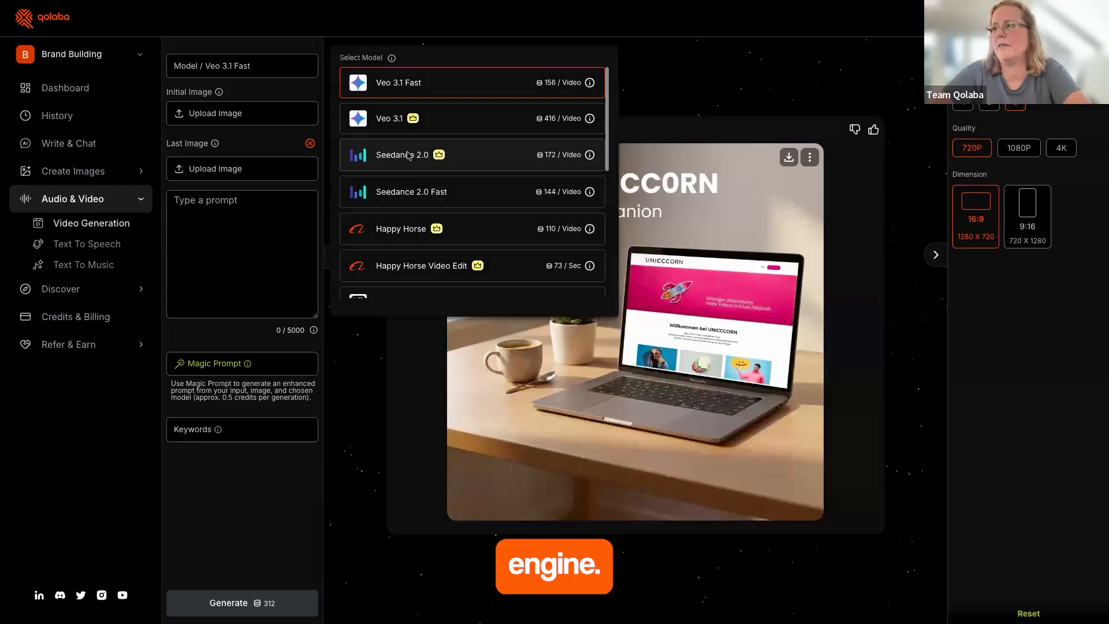
left_click(408, 155)
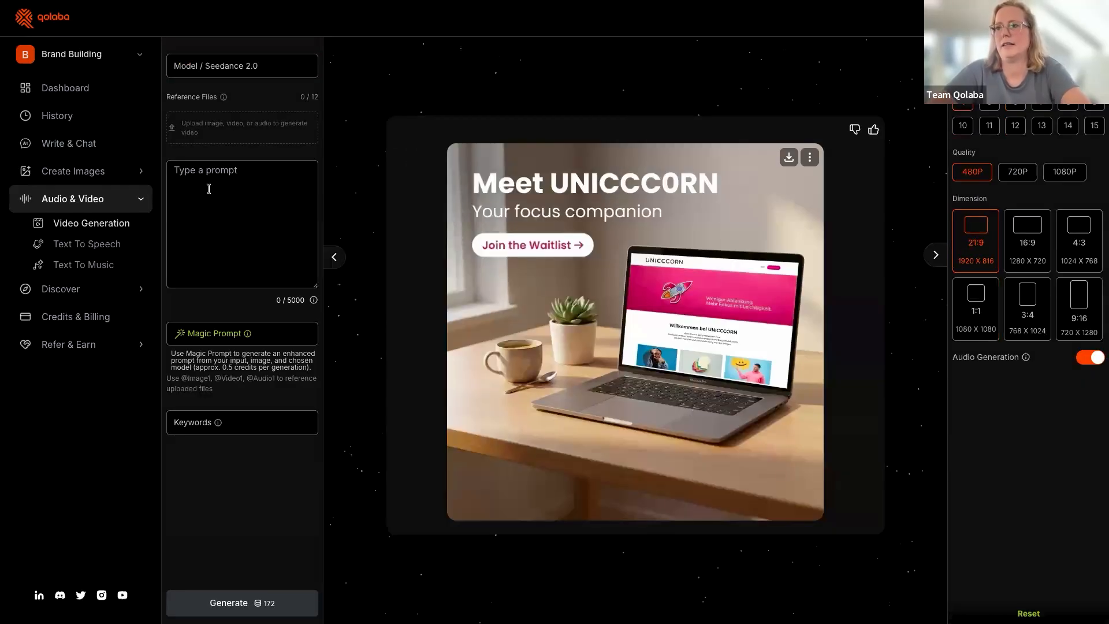
left_click(231, 127)
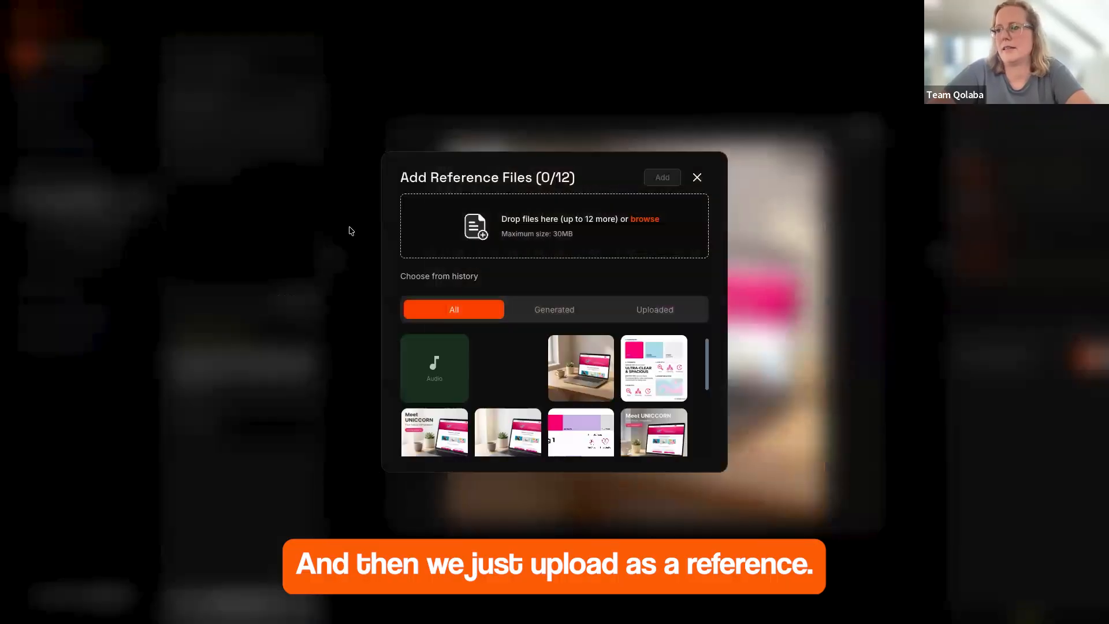
left_click(430, 383)
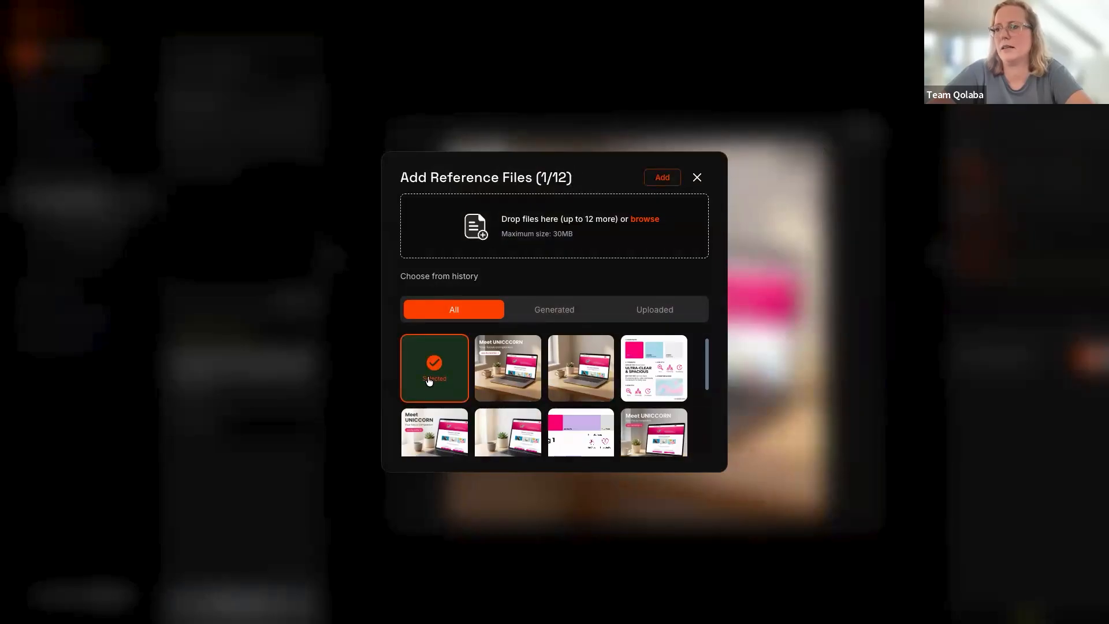
left_click(663, 181)
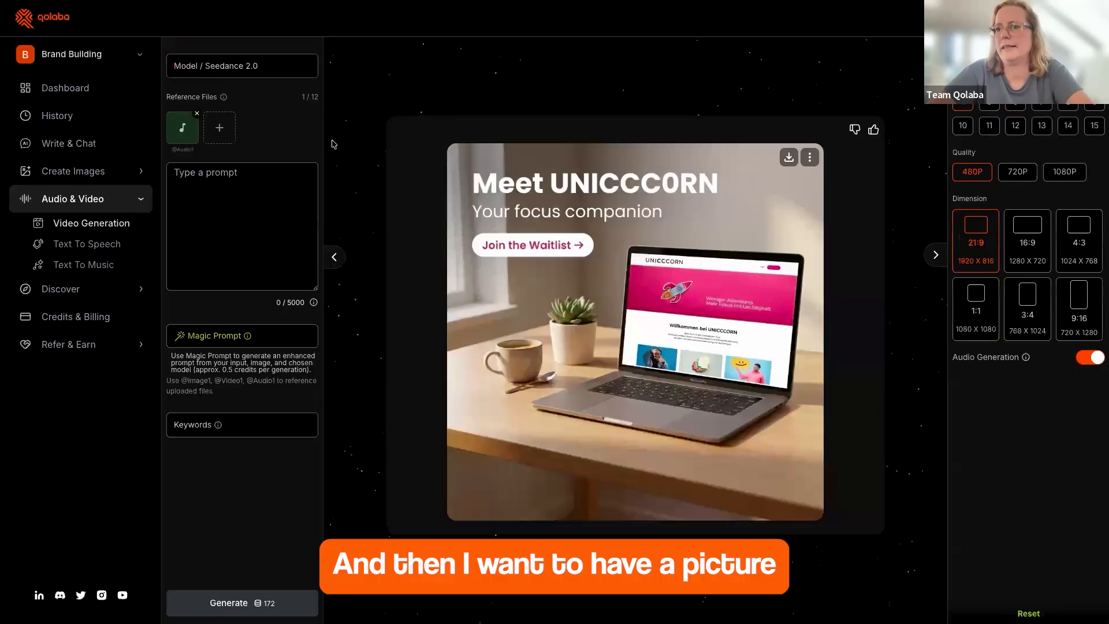
Upload the mascot image Flow.jpg from the _Input folder as a second reference file and preview it enlarged.
left_click(221, 127)
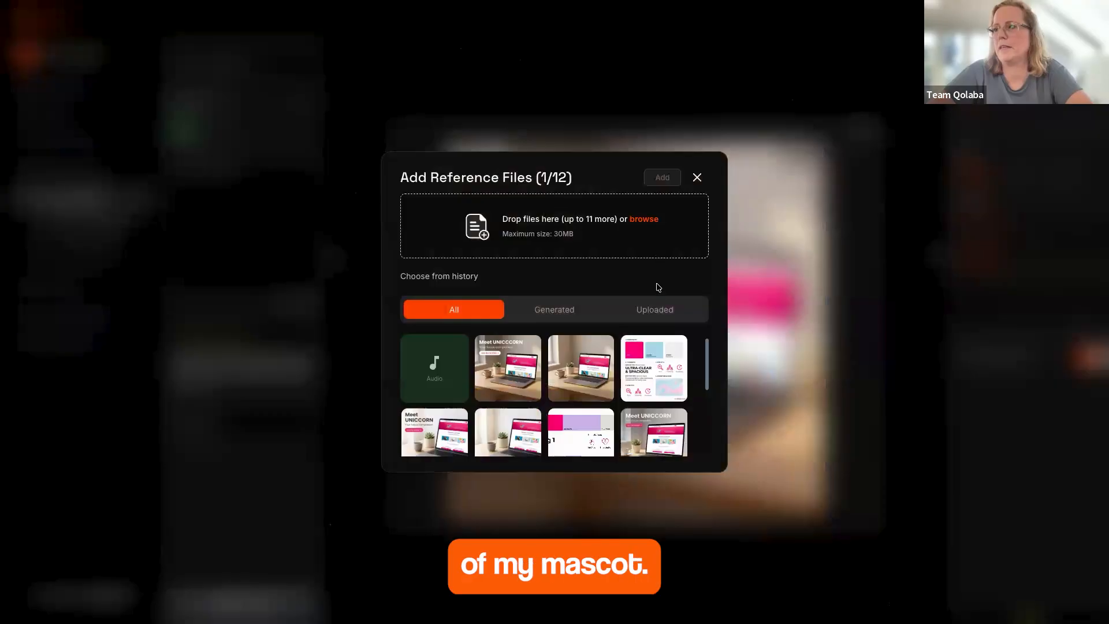
left_click(650, 312)
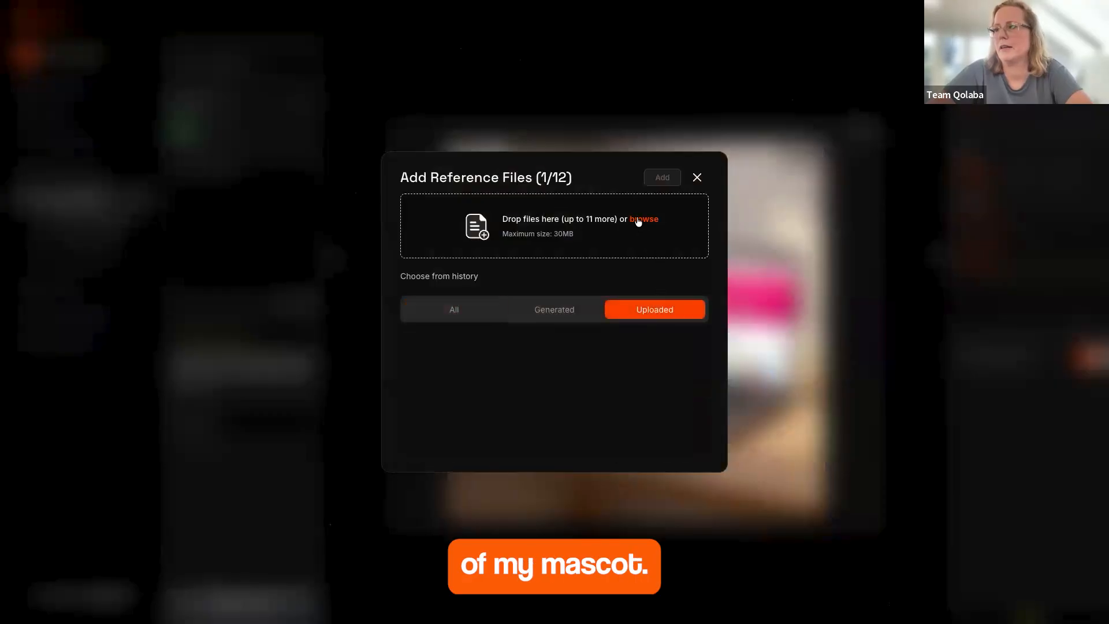
left_click(640, 220)
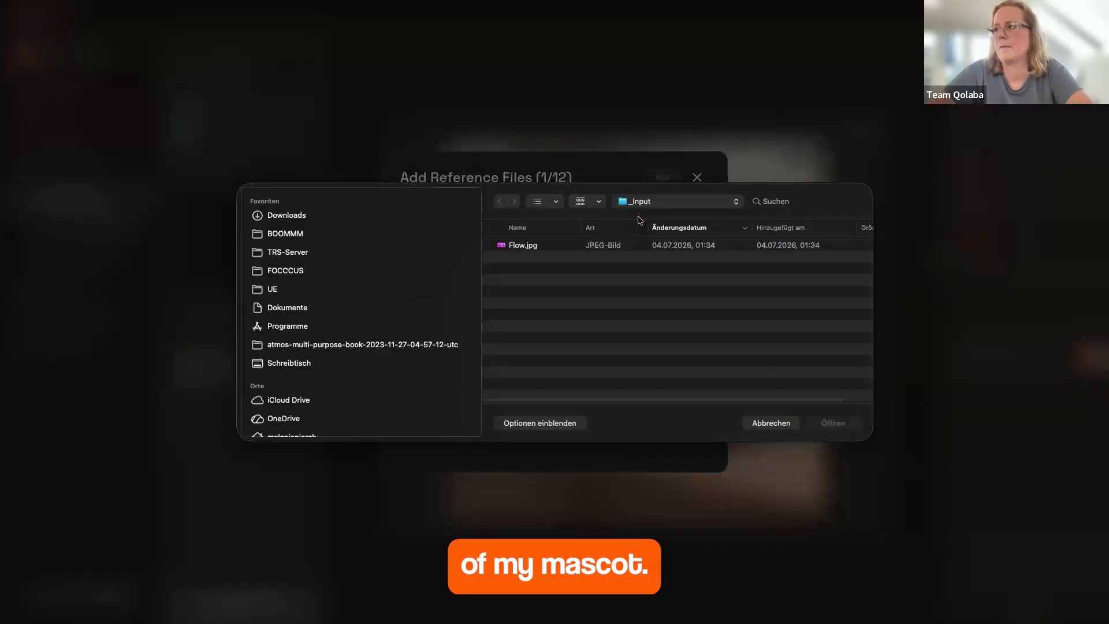
left_click(516, 246)
double_click(516, 246)
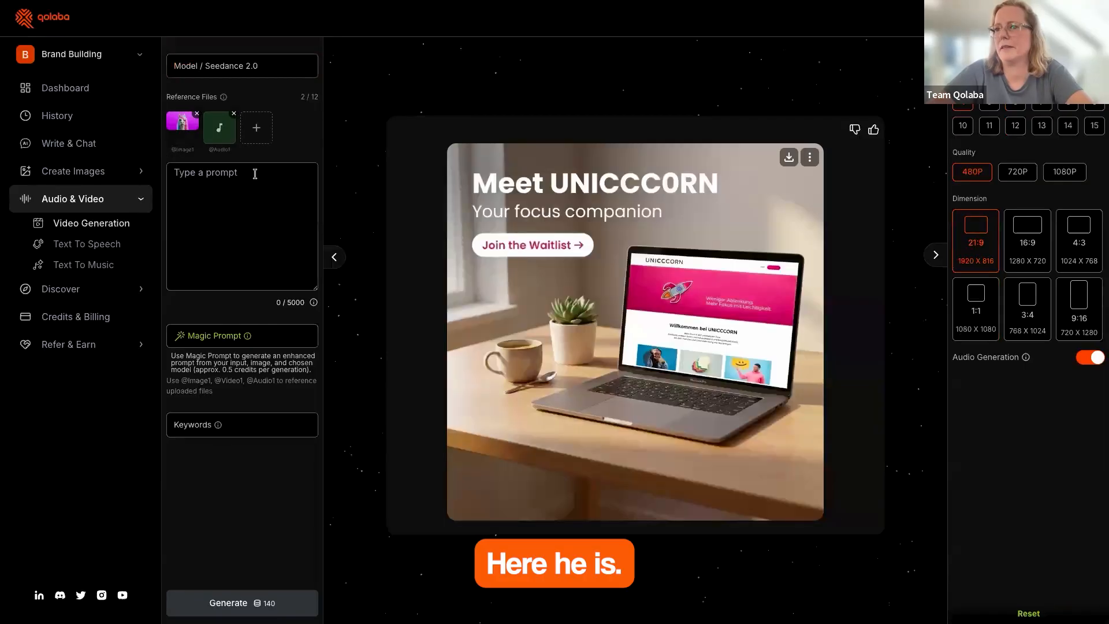
left_click(181, 122)
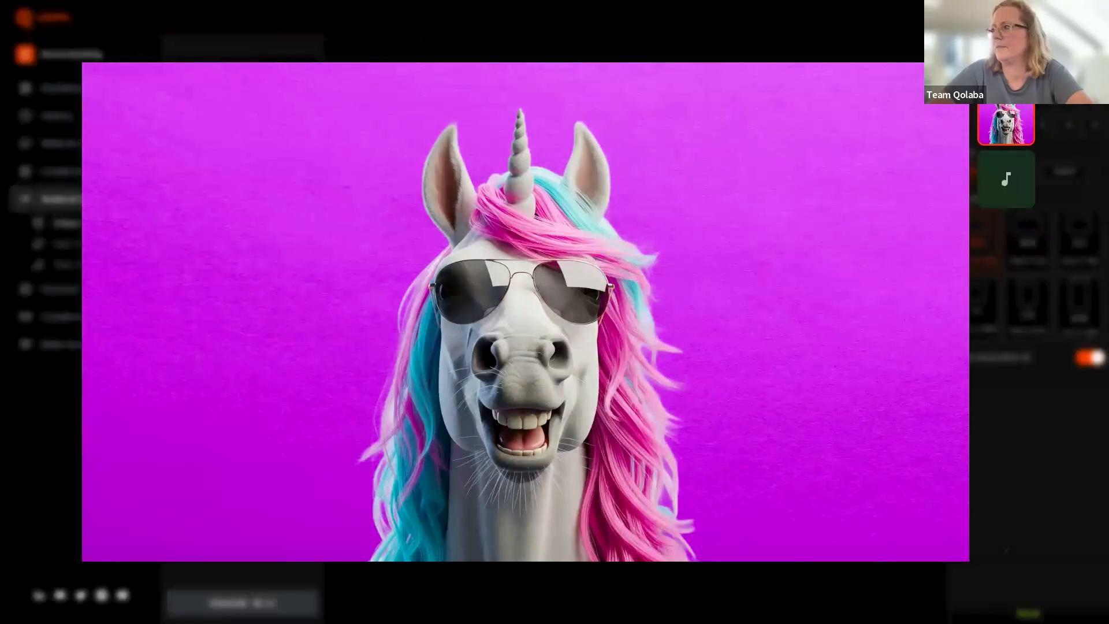
key("Escape")
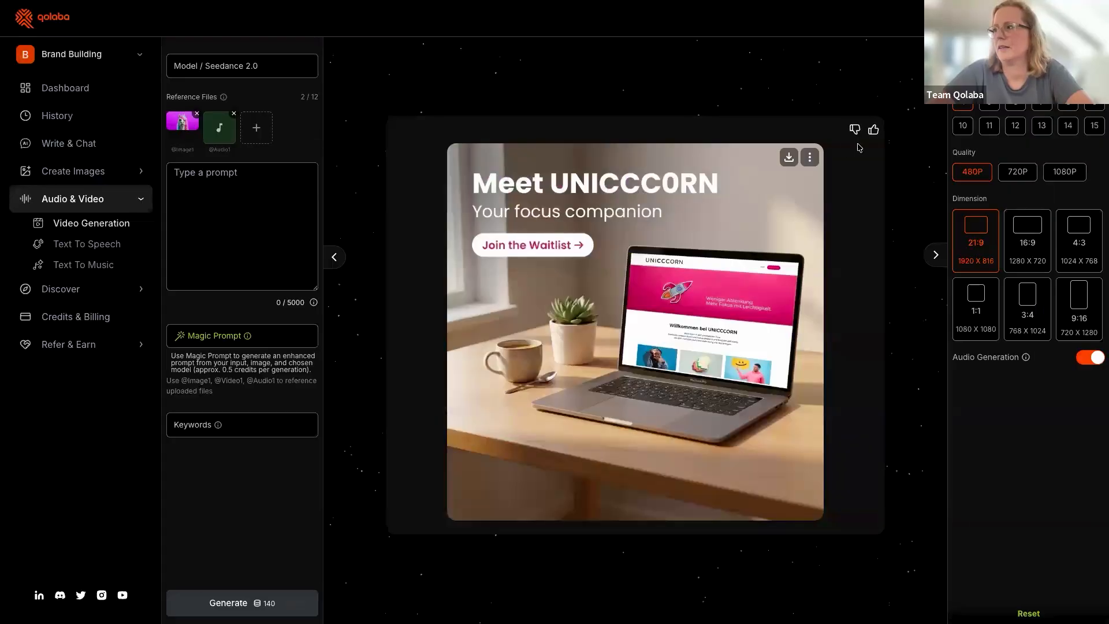
Generate a 9:16 video with the prompt "Create a talking-head video of the unicorn mascot. Audio: sync with voiceover".
left_click(242, 211)
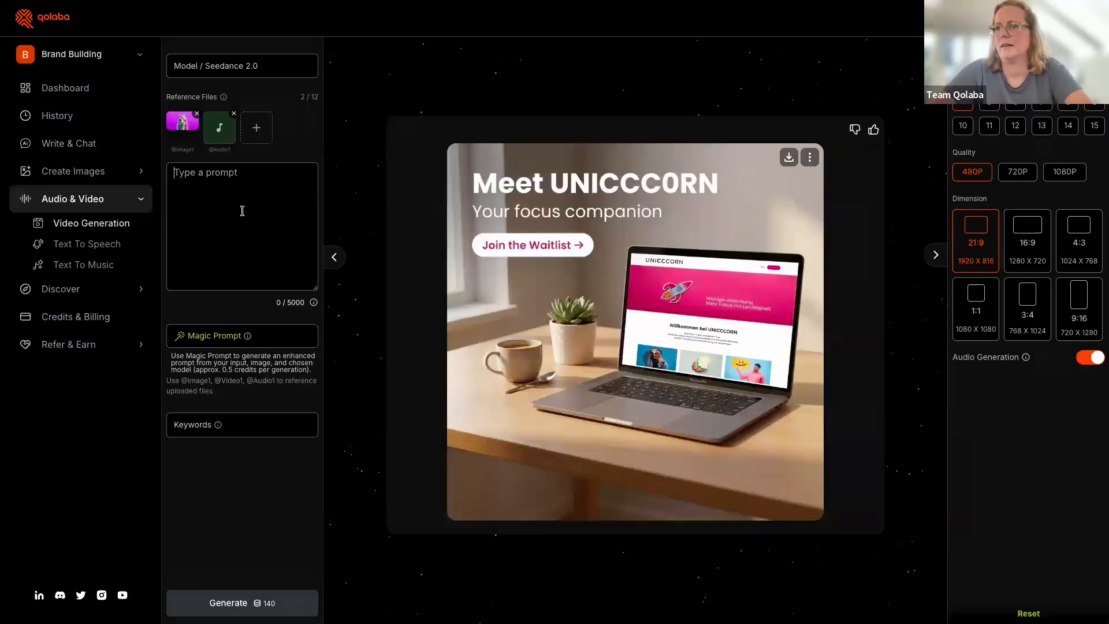
type("Create a talking-head video of the unicorn mascot. Audio: sync with voiceover")
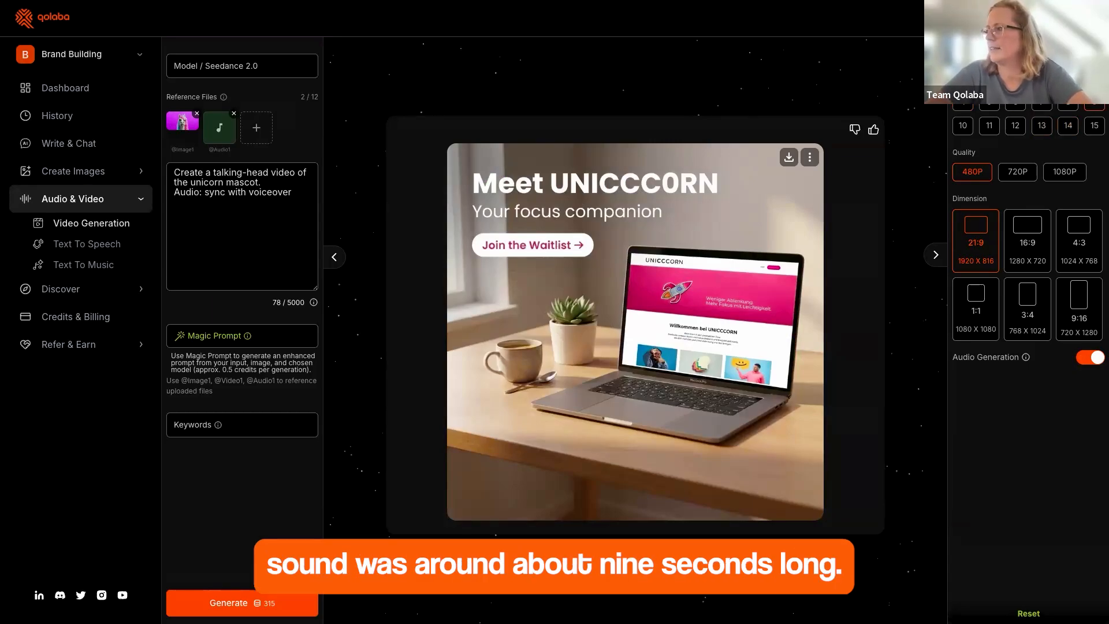
left_click(1080, 306)
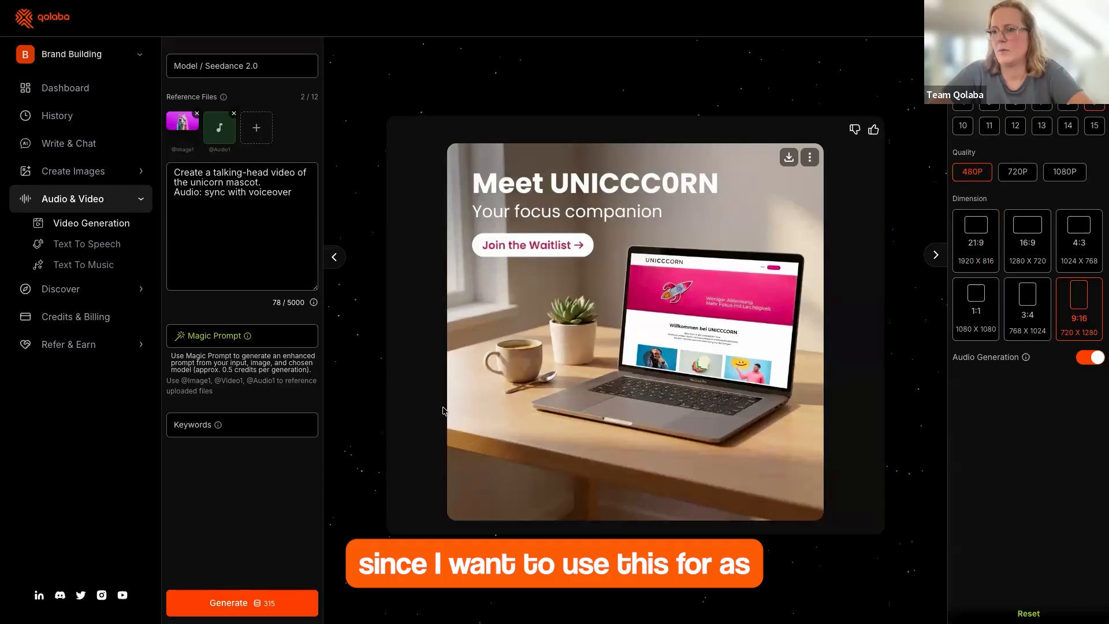
left_click(223, 604)
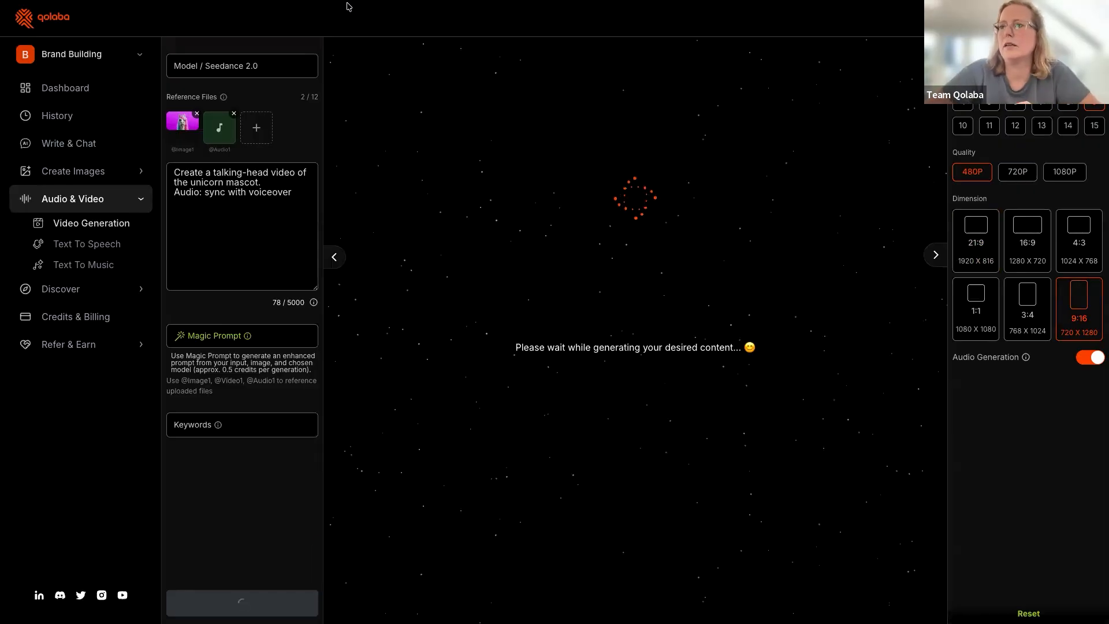
Find the earlier talking-head unicorn video in the history, play it and close its preview.
mouse_move(325, 5)
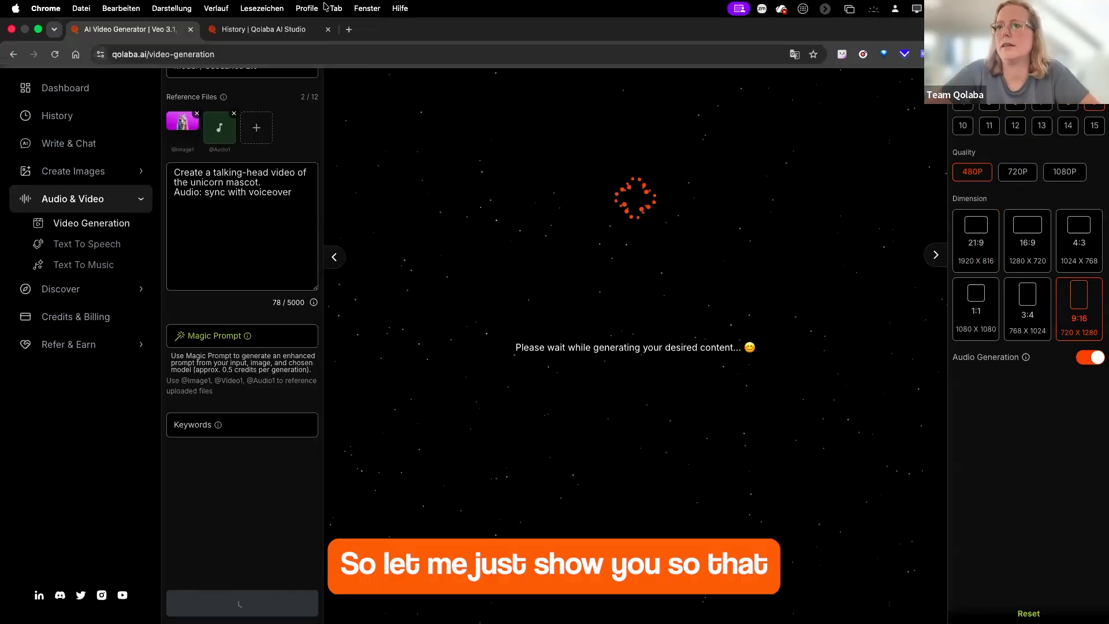
left_click(251, 32)
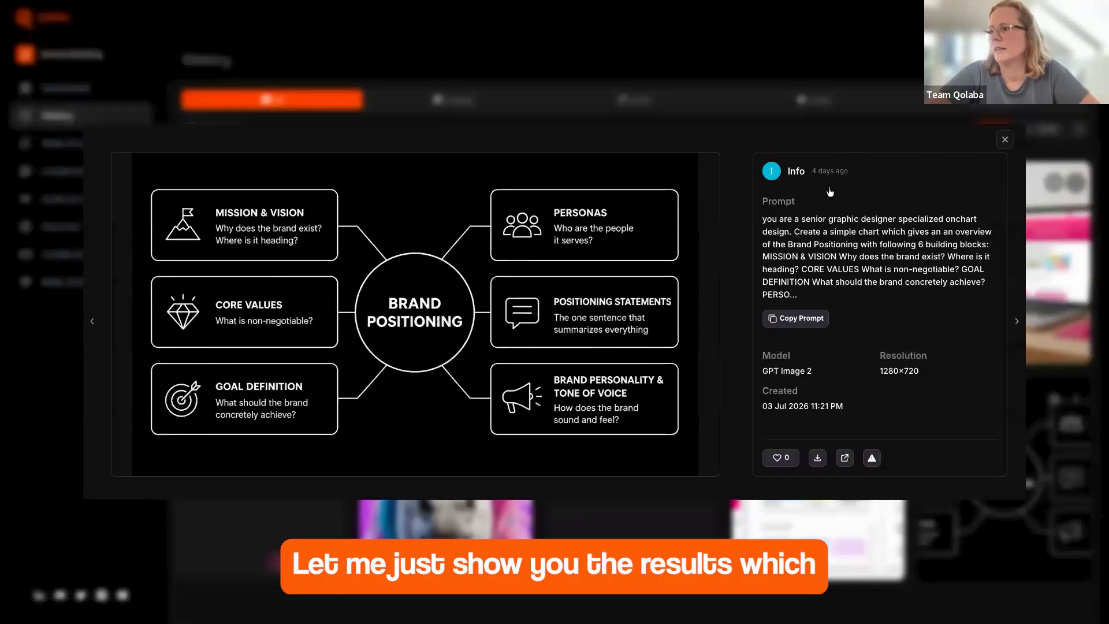
left_click(1005, 139)
scroll(539, 367, "down", 2)
scroll(539, 367, "down", 2)
scroll(312, 478, "down", 1)
mouse_move(312, 479)
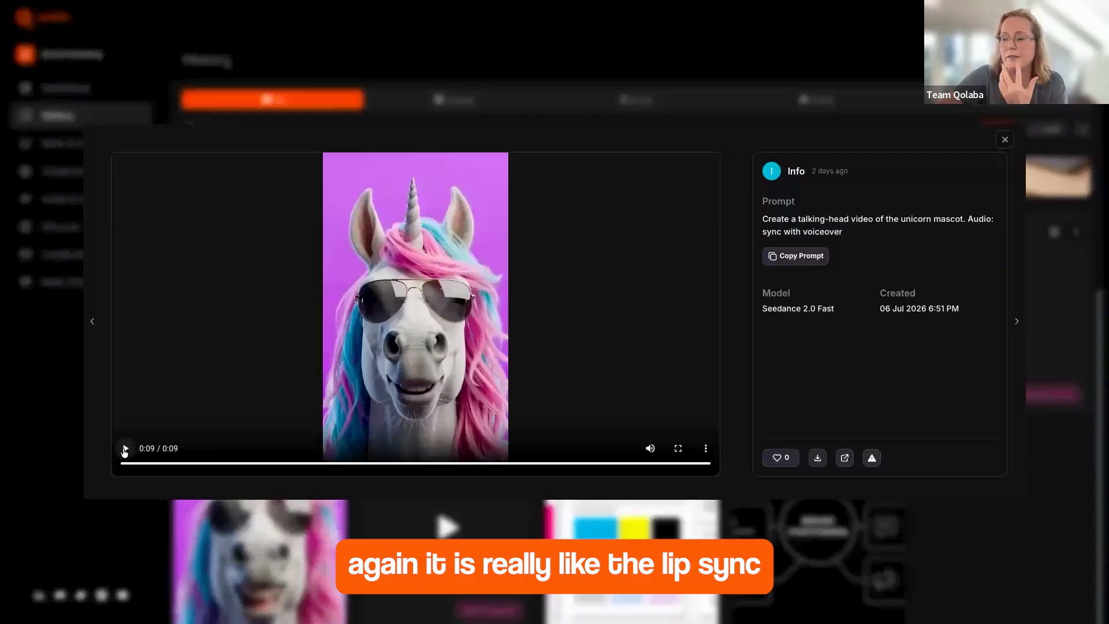
left_click(124, 450)
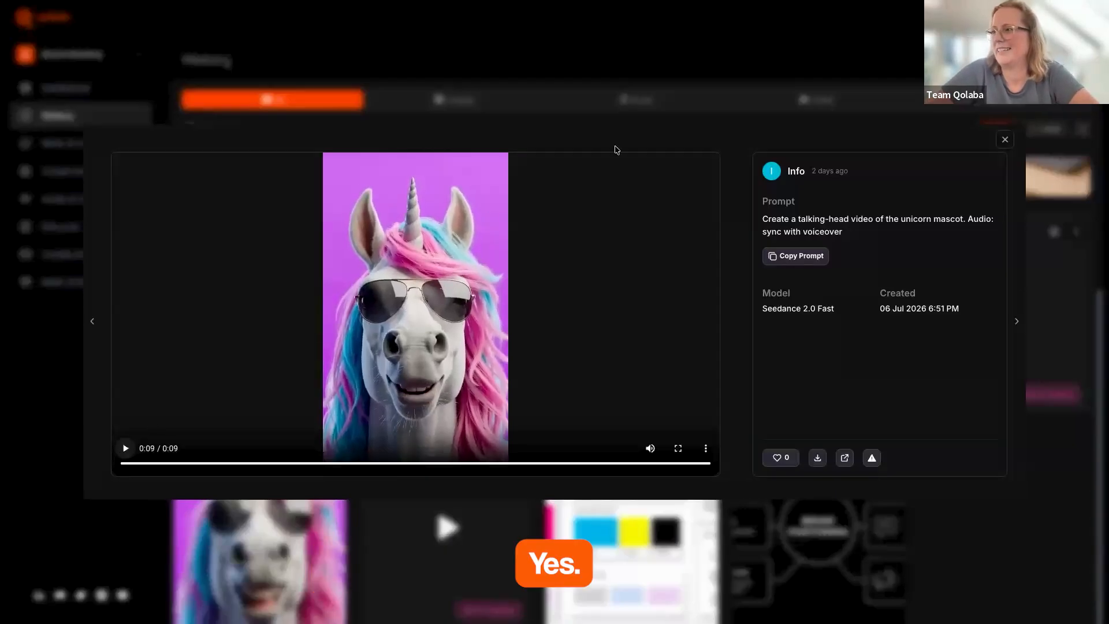
left_click(639, 130)
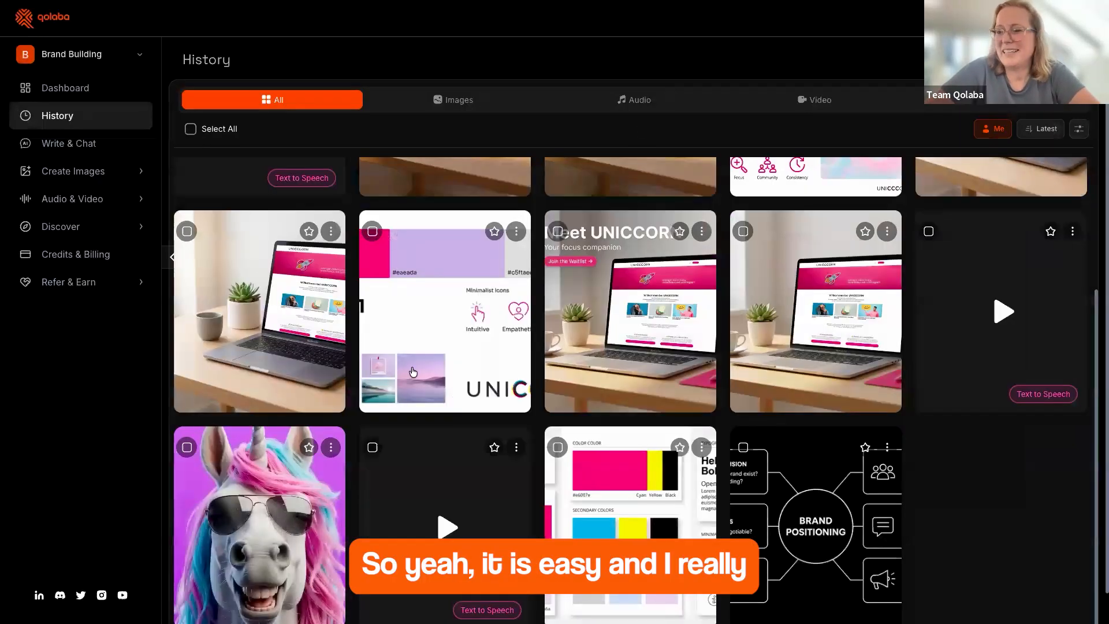
Review the brand assets in the history and view the newest MacBook mockup with text overlay enlarged.
scroll(340, 419, "down", 1)
mouse_move(341, 420)
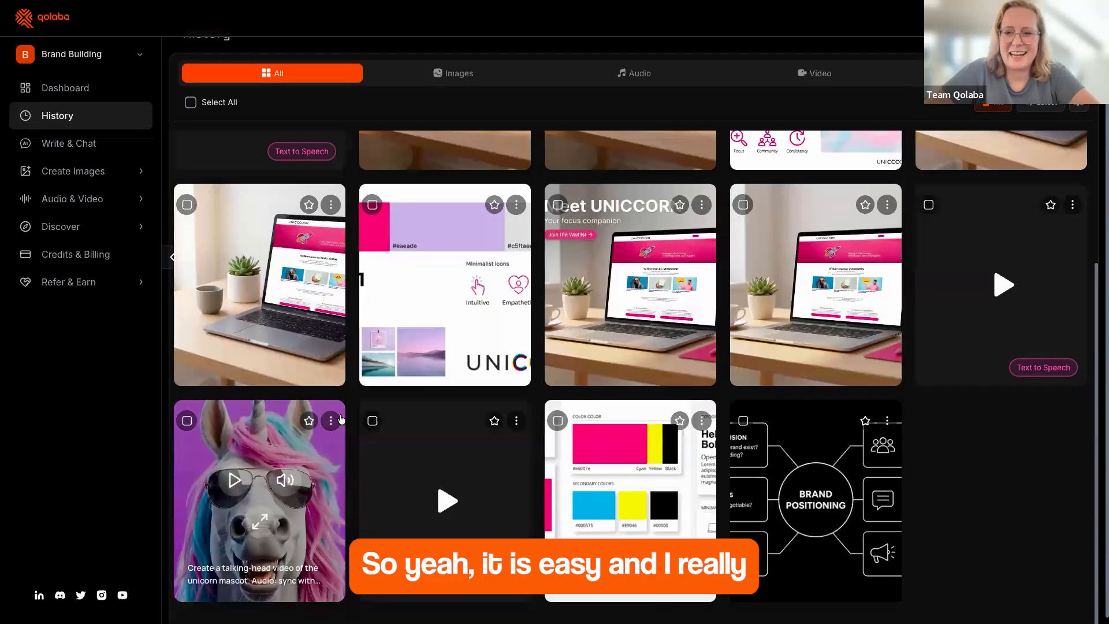
scroll(341, 420, "down", 1)
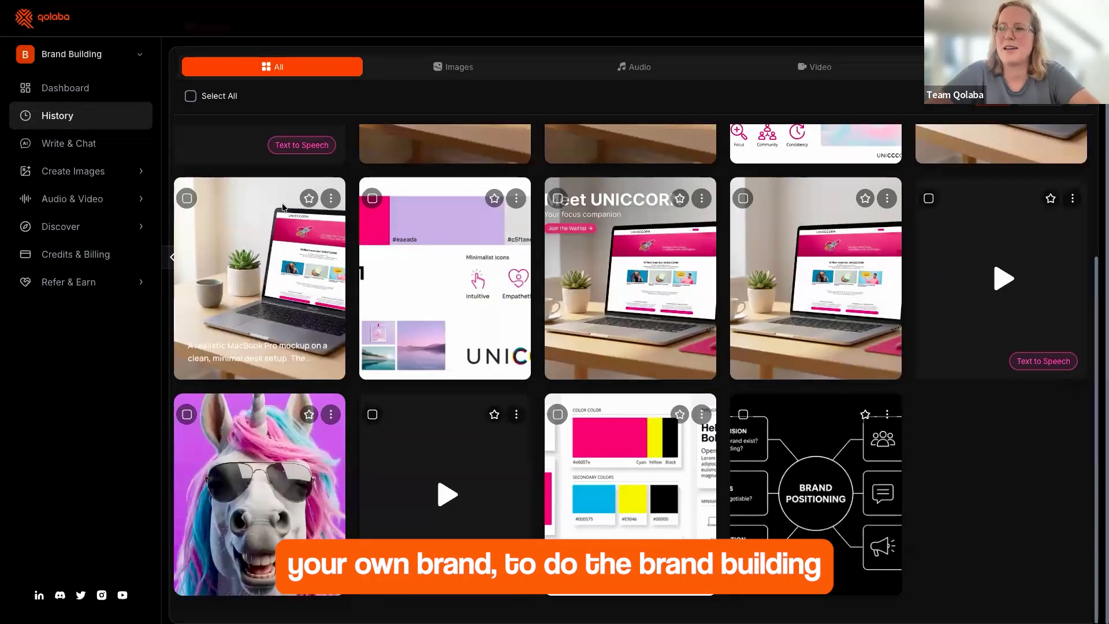
mouse_move(277, 472)
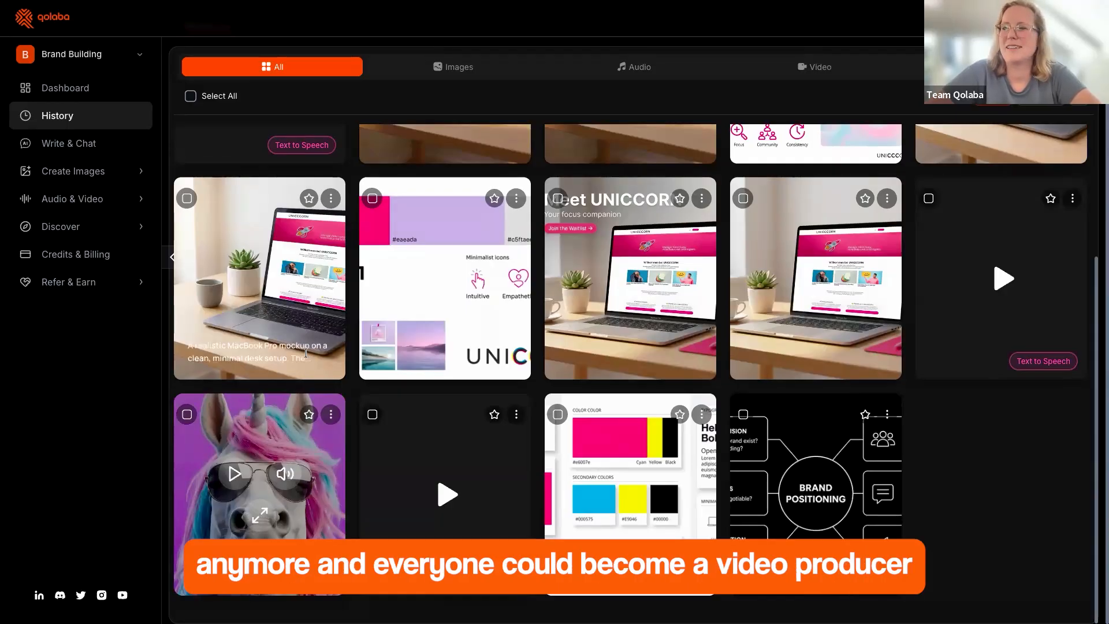
mouse_move(274, 398)
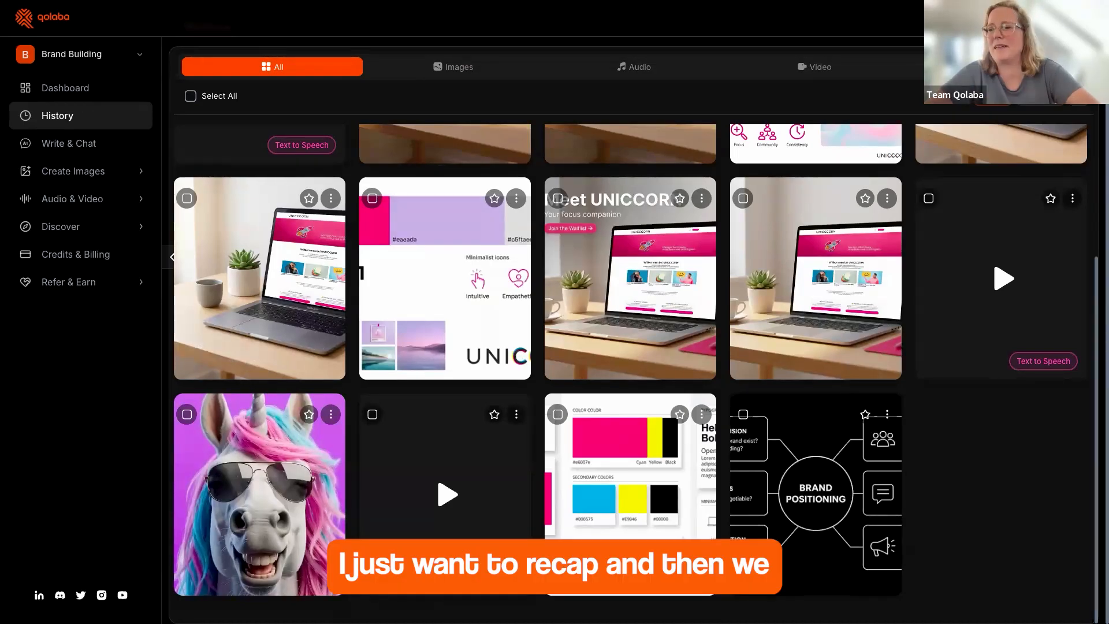
scroll(332, 291, "up", 2)
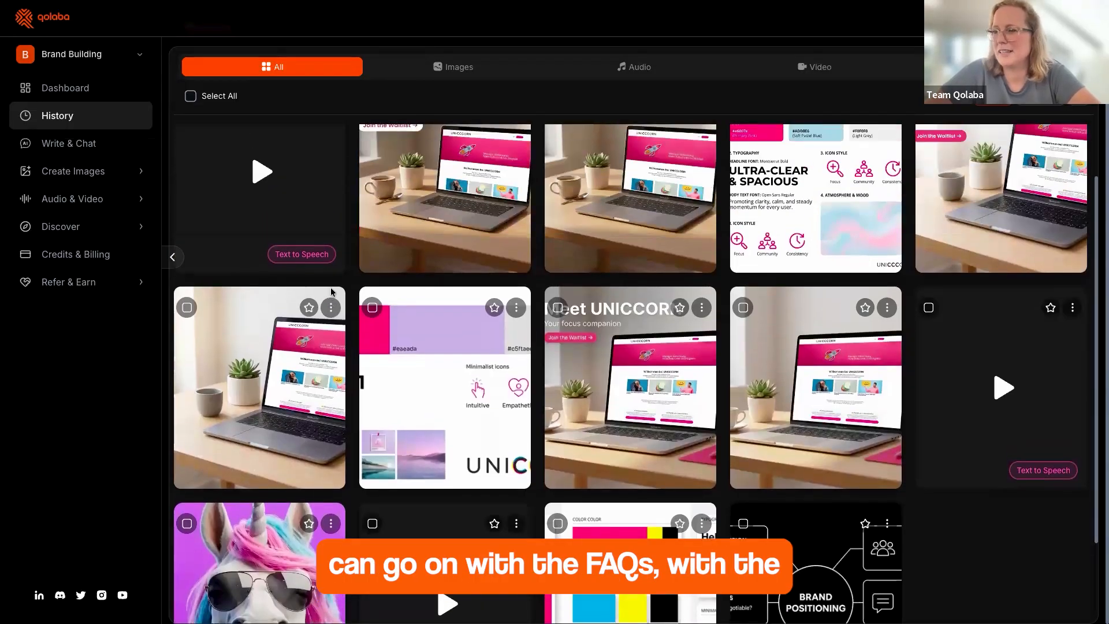
scroll(332, 292, "up", 1)
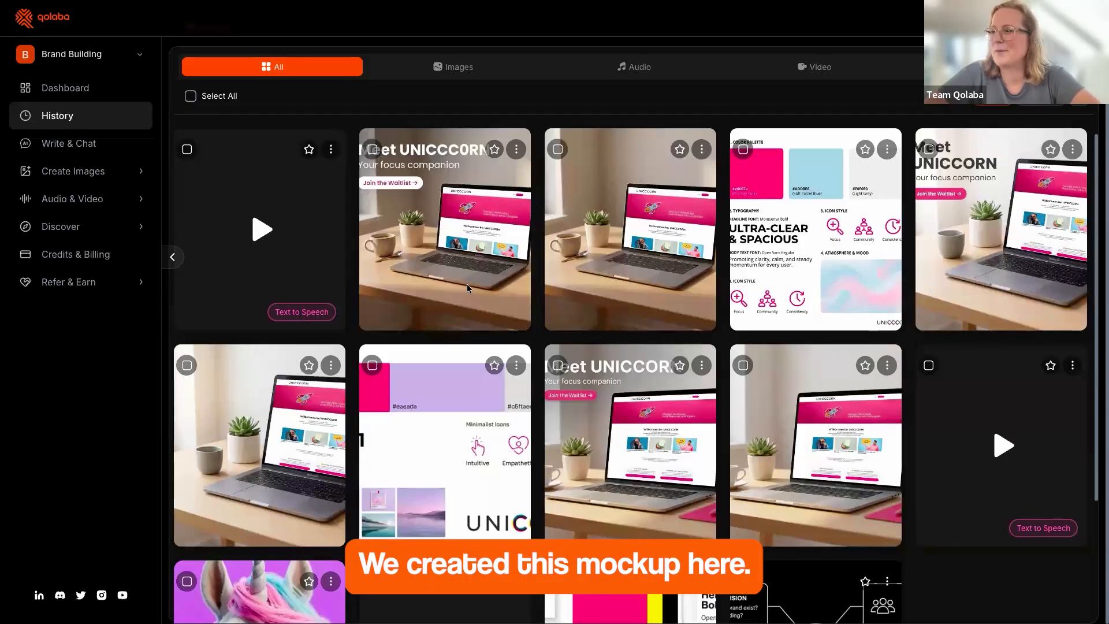
left_click(443, 216)
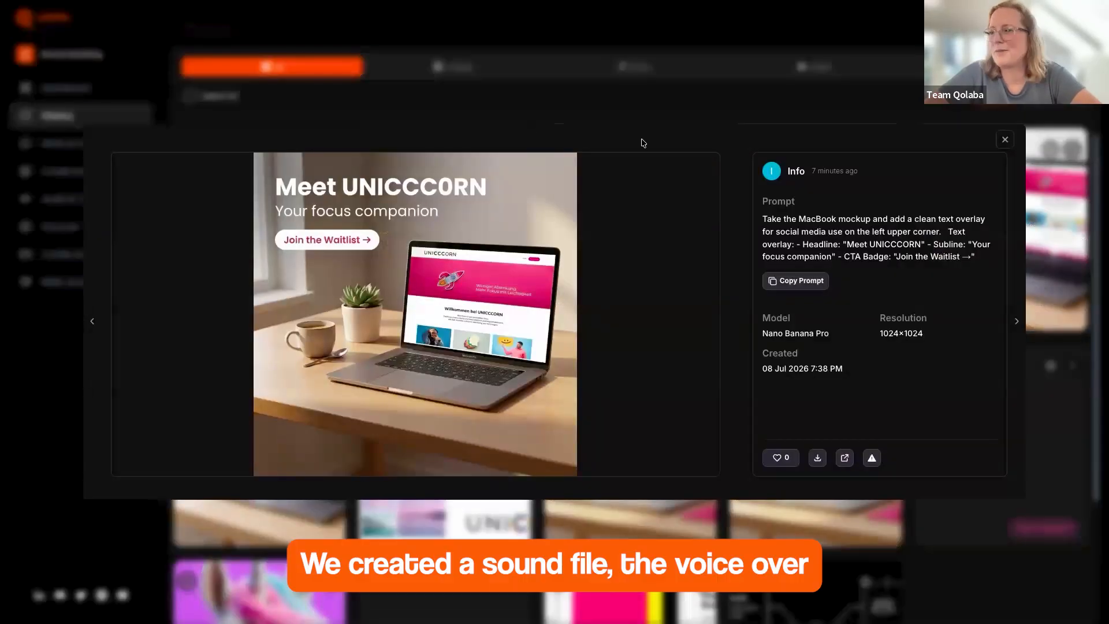
left_click(1006, 142)
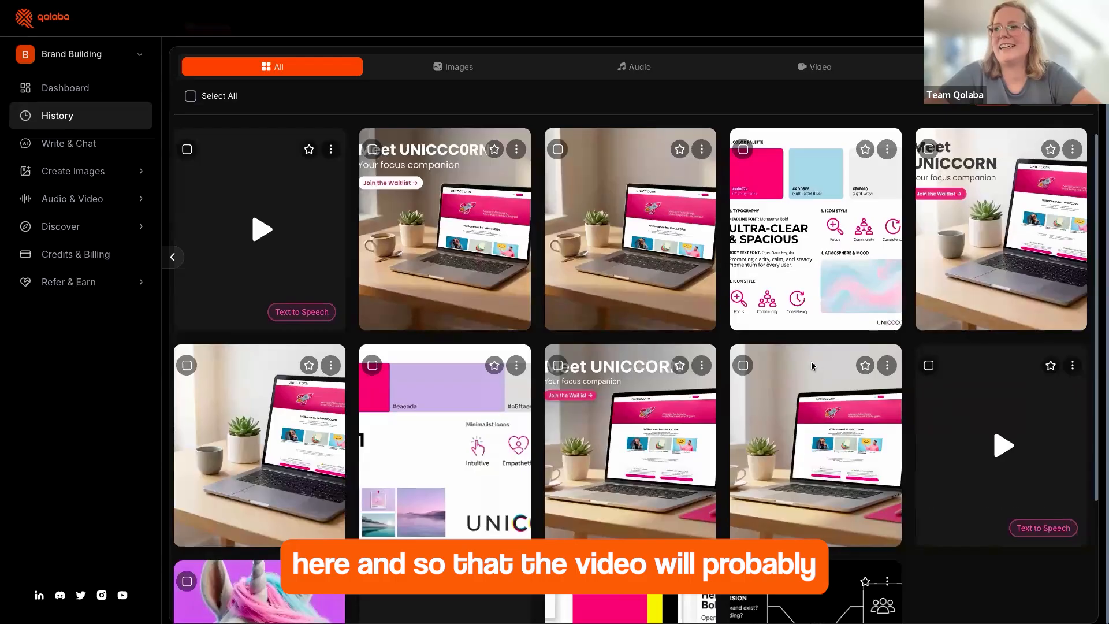
Check the progress of the unicorn video generation, and go back to browsing the asset history.
mouse_move(209, 58)
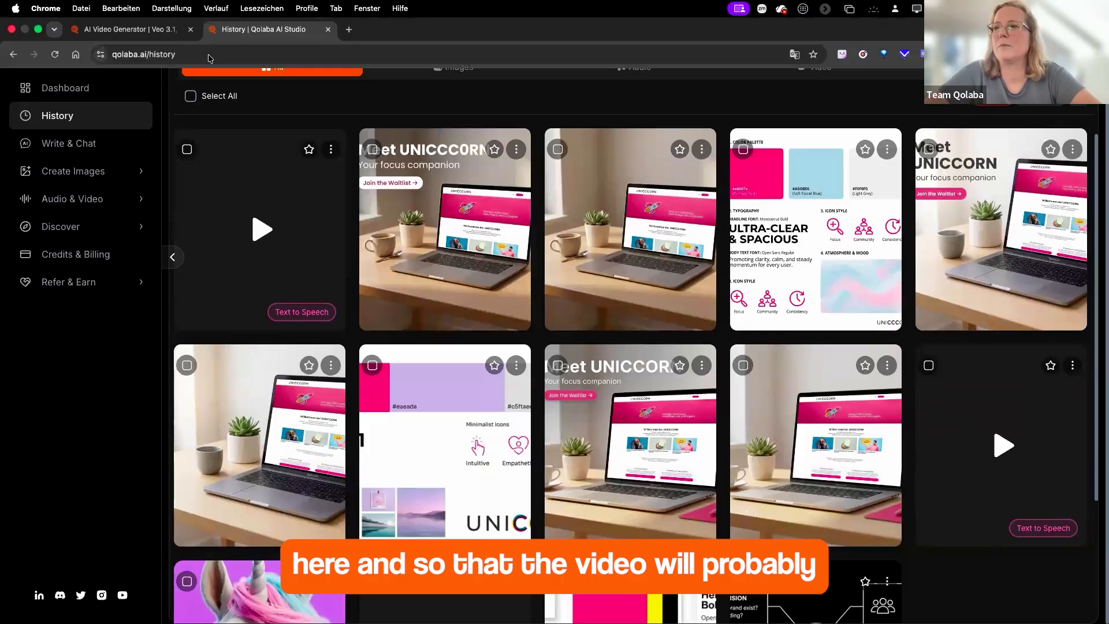
left_click(137, 30)
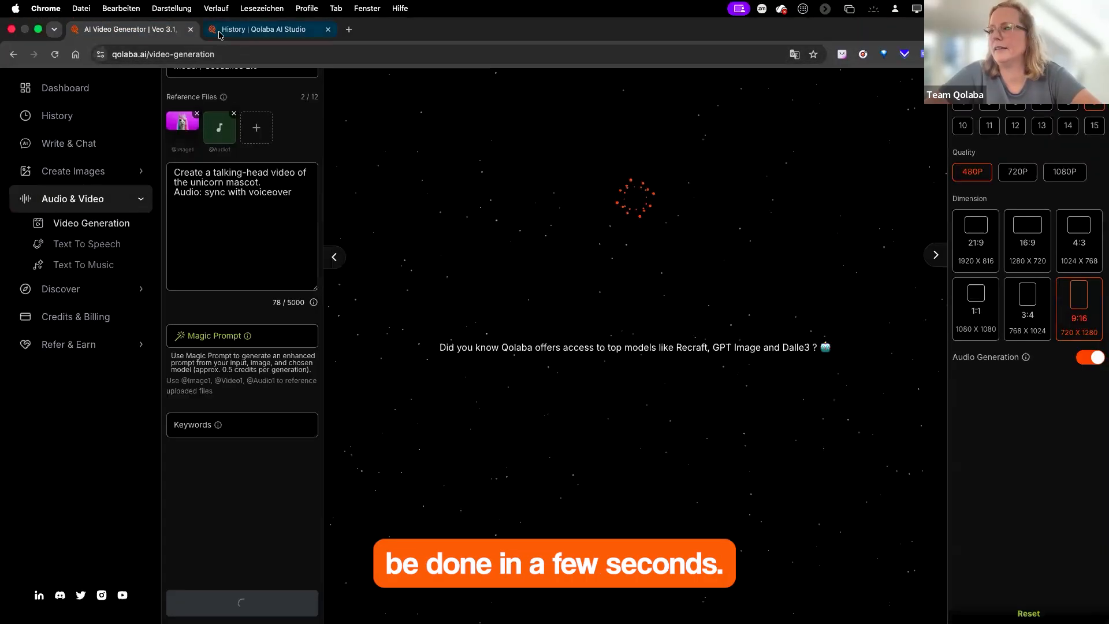
left_click(284, 33)
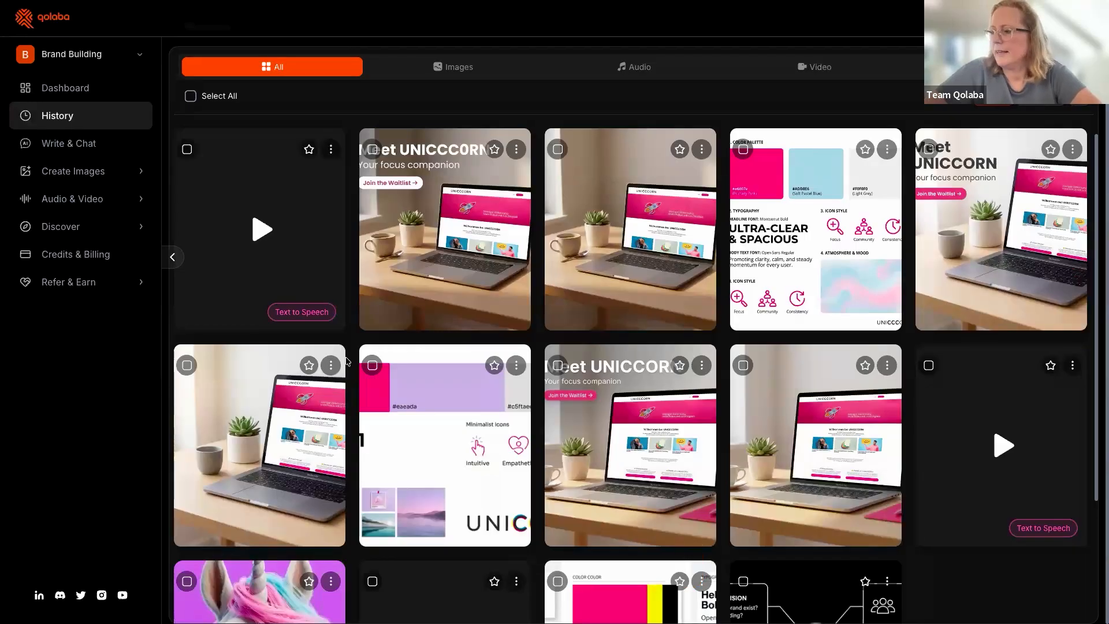
scroll(347, 361, "down", 1)
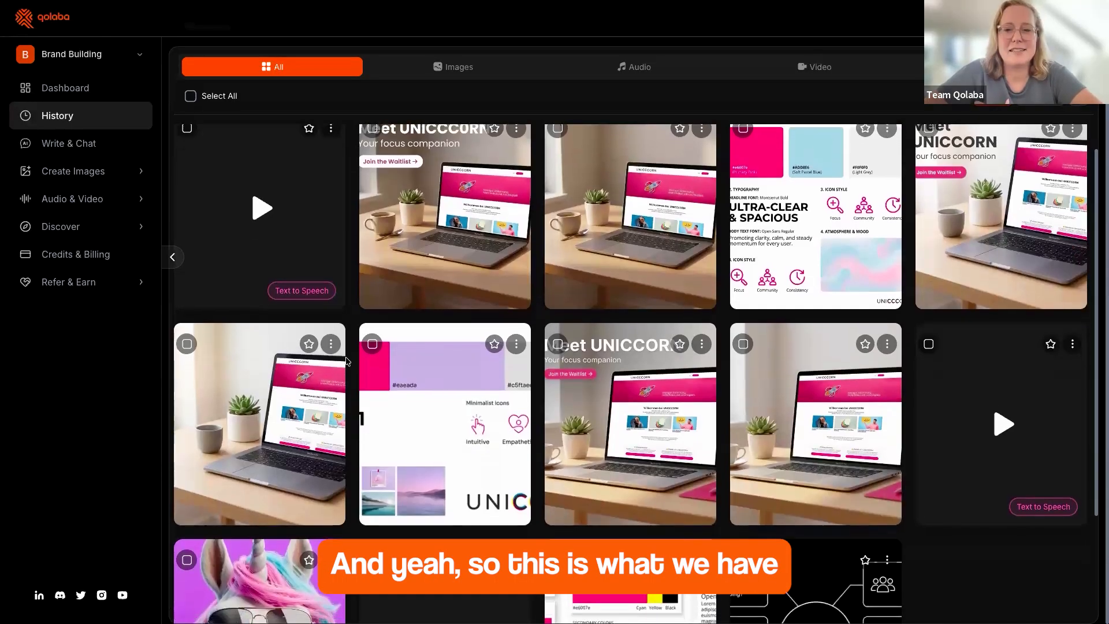
scroll(347, 361, "up", 1)
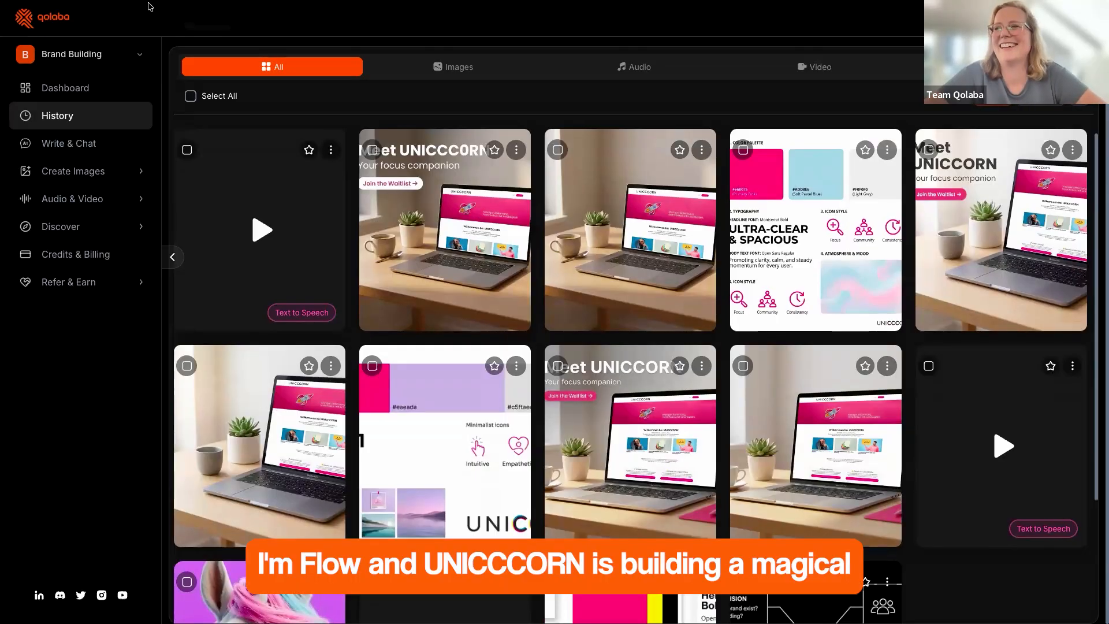
View the newly generated unicorn mascot video in Video Generation, and return to the history page.
mouse_move(143, 37)
left_click(142, 36)
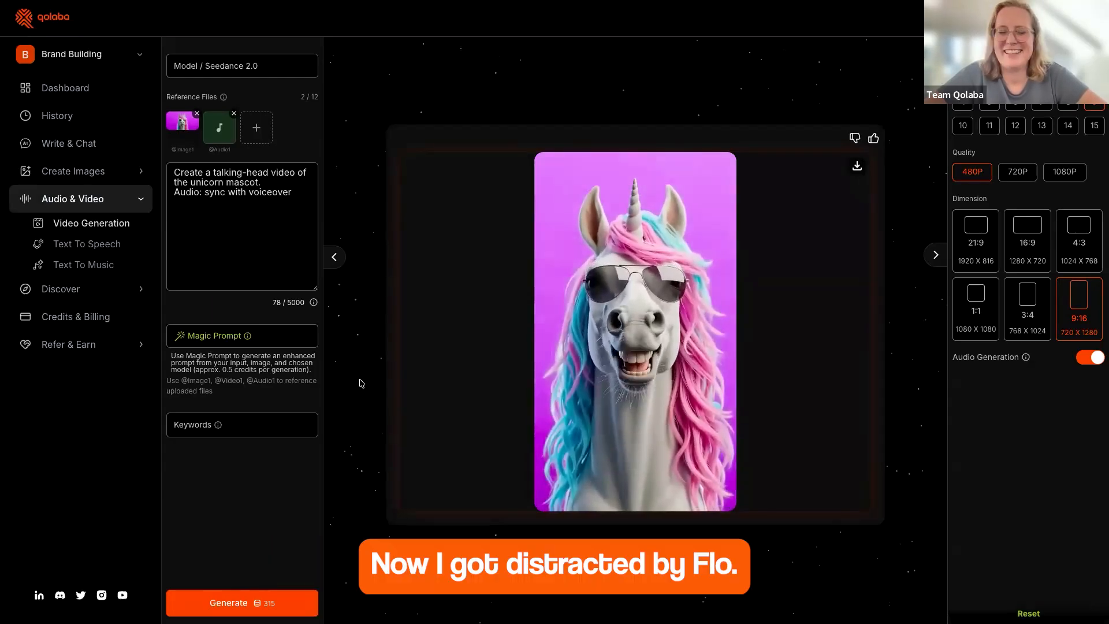
mouse_move(574, 418)
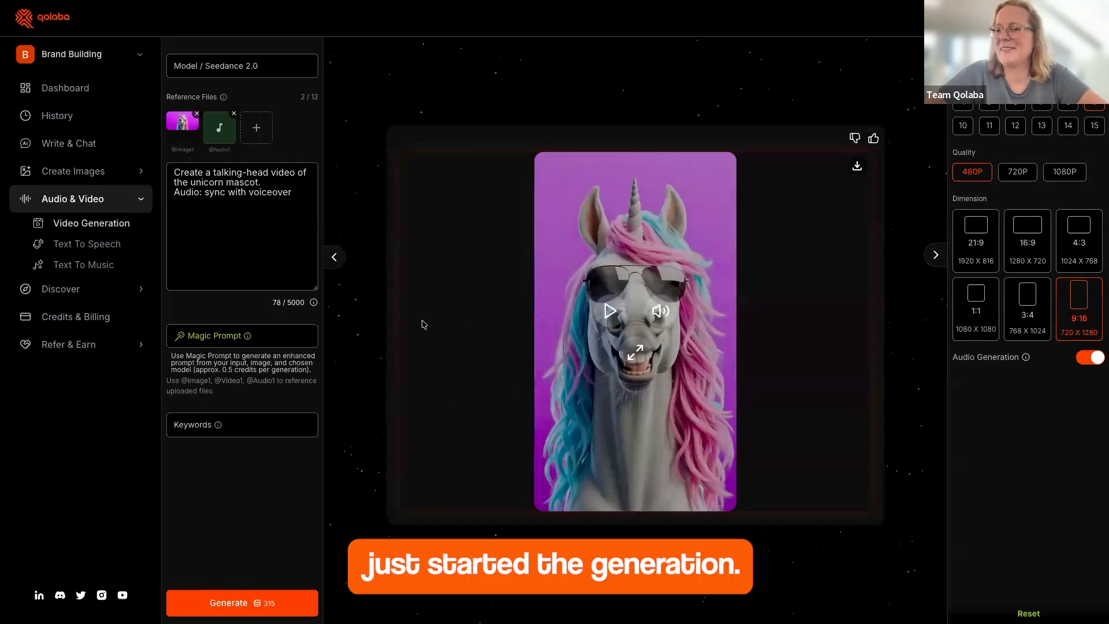
mouse_move(249, 26)
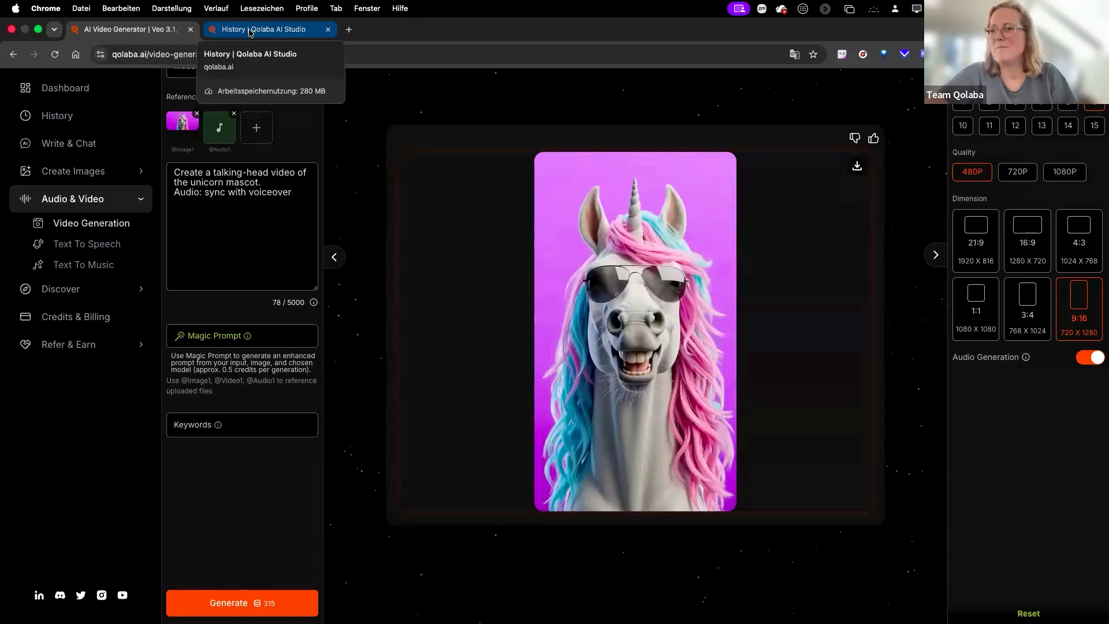
left_click(250, 30)
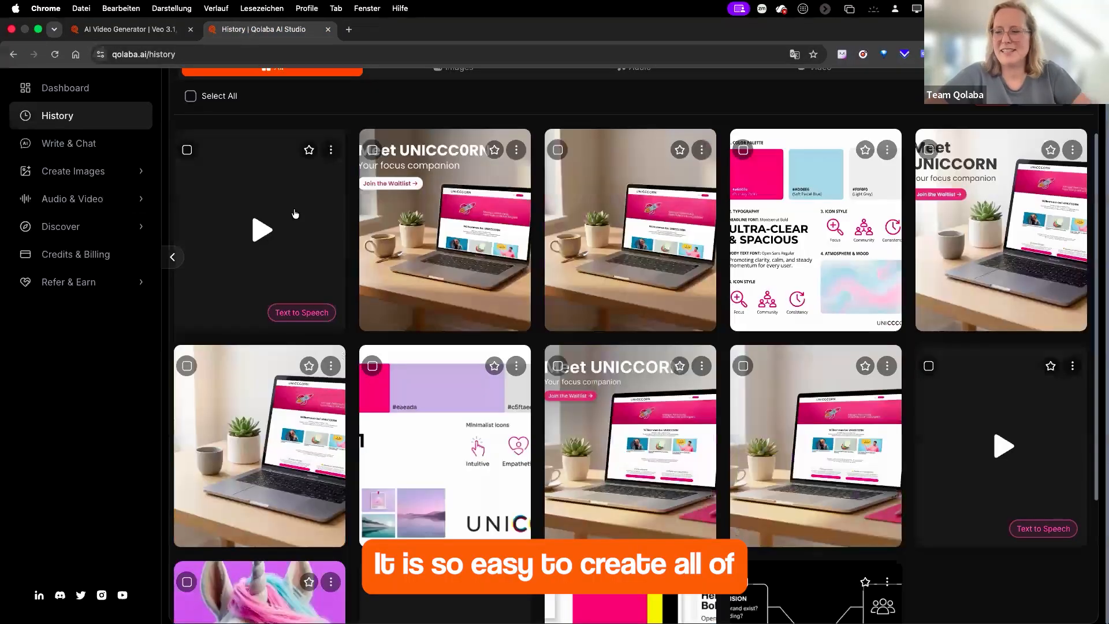